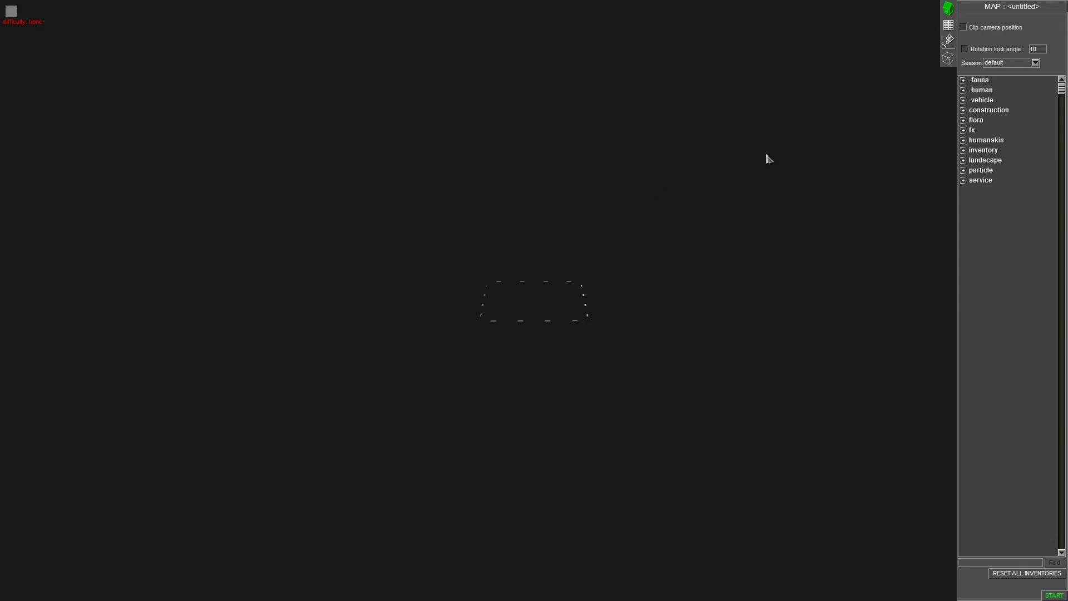
Step: Load the '02 operation assistance' map from the western map pack folder
click(1012, 6)
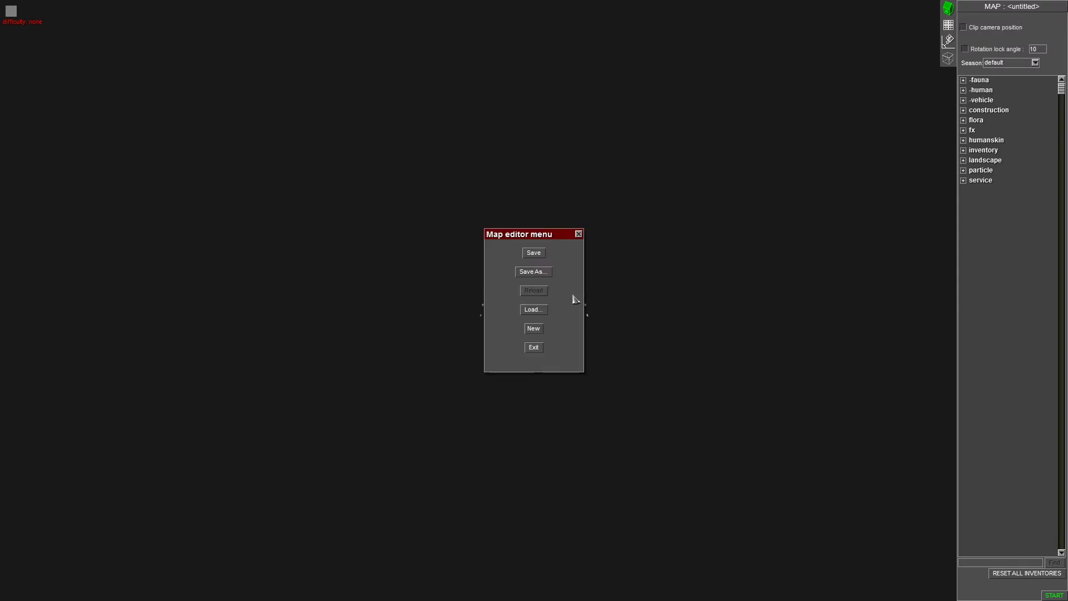
click(532, 312)
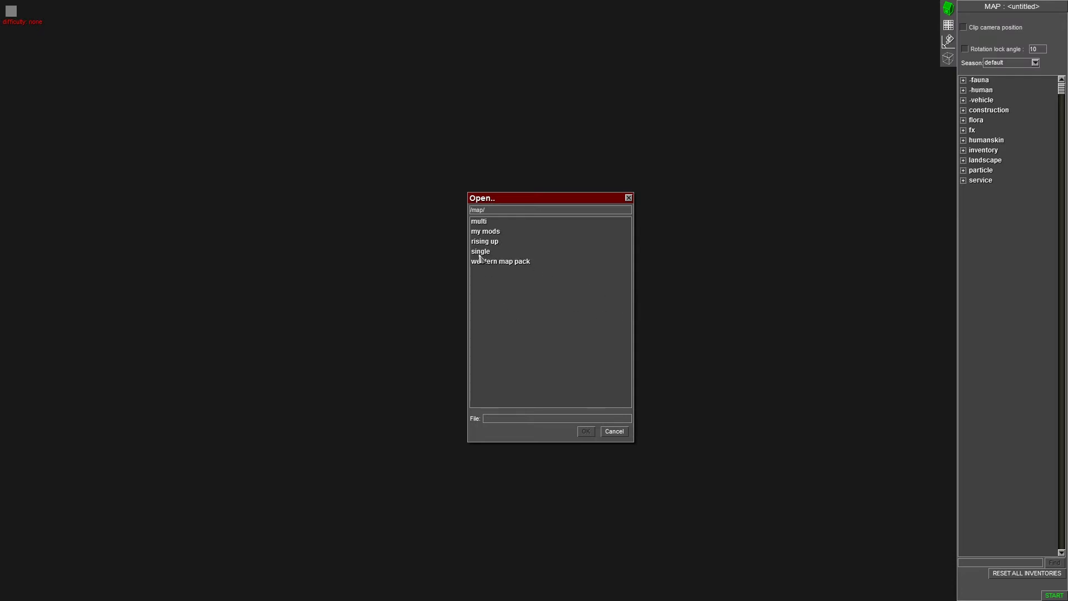
double_click(481, 221)
double_click(479, 221)
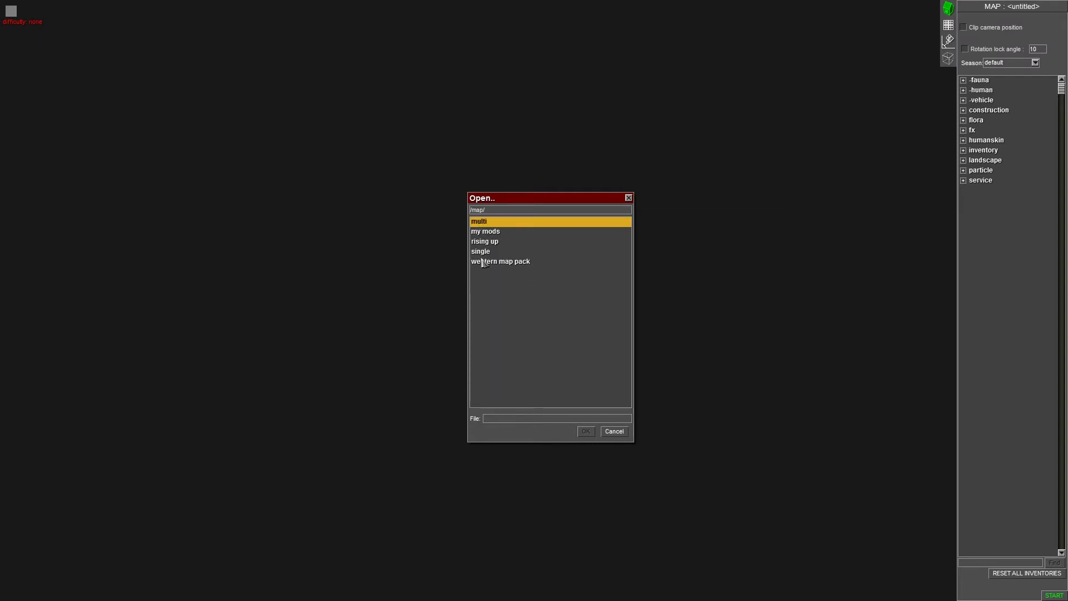
double_click(483, 262)
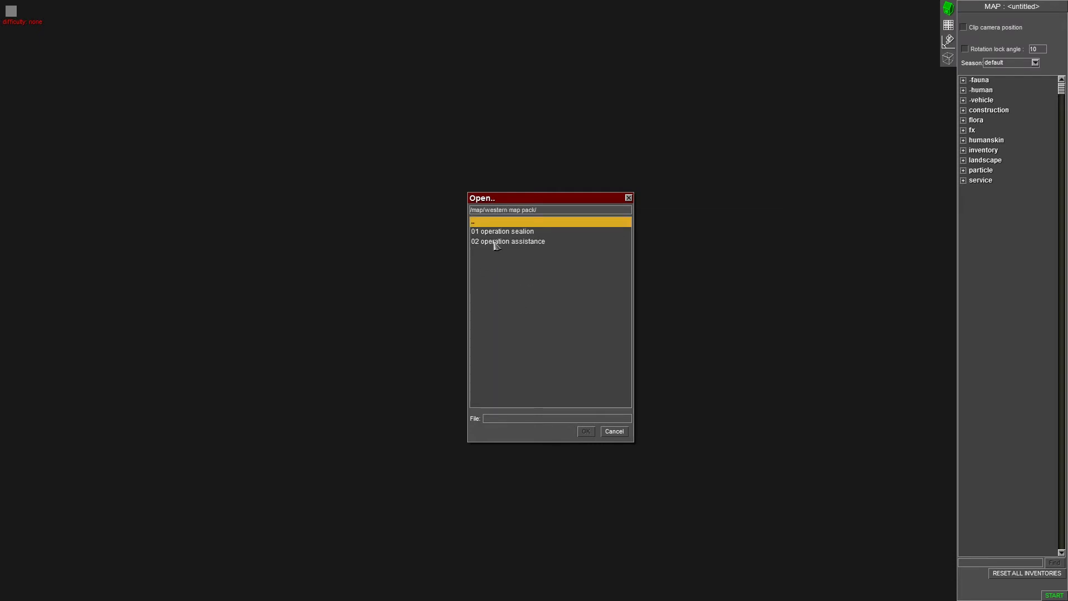
double_click(493, 246)
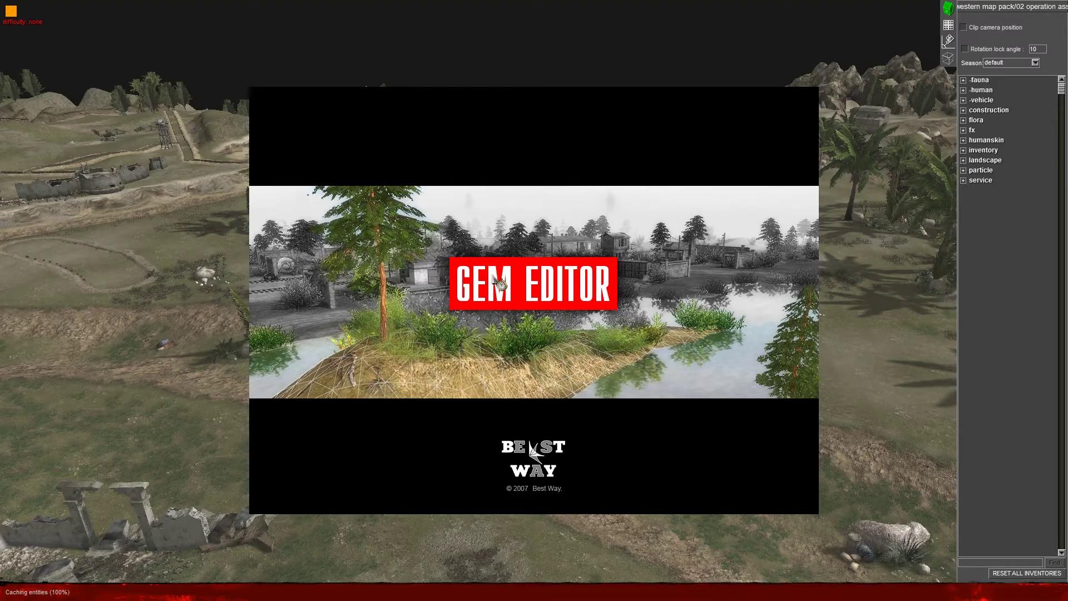
Step: Orbit the camera to show the village and zigzag trenches
scroll(599, 298, down, 3)
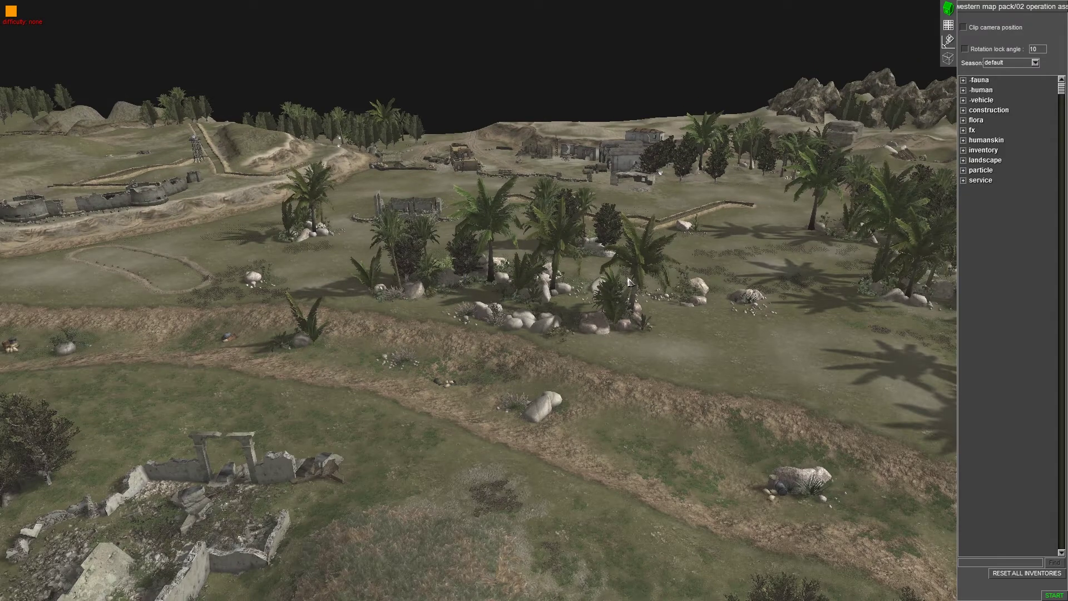
middle_drag(628, 278, 168, 170)
middle_drag(522, 296, 446, 293)
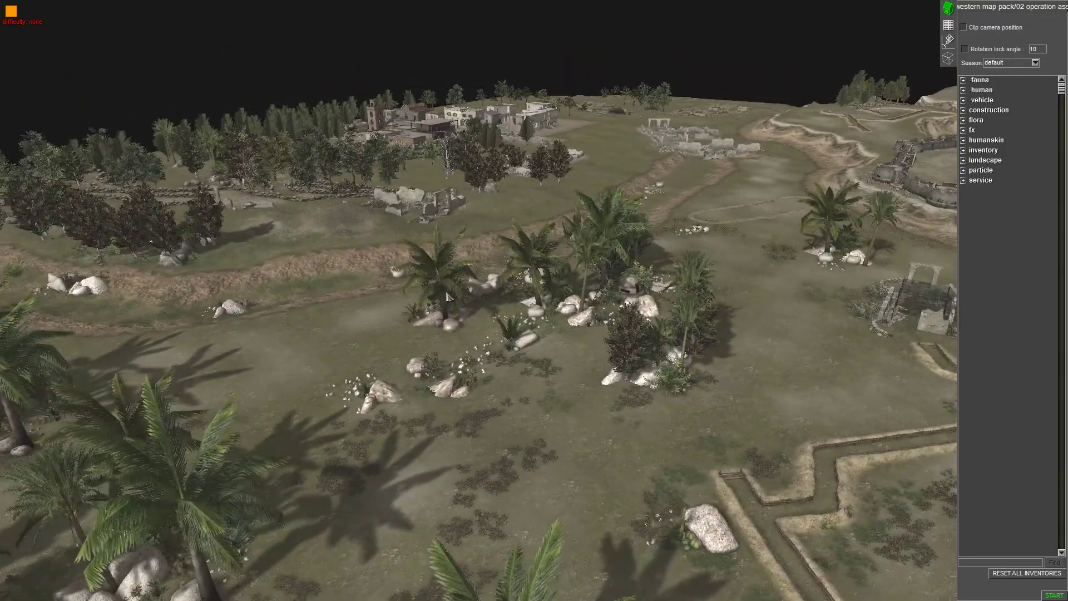
mouse_move(446, 1)
middle_drag(582, 233, 506, 256)
Step: Preview the blank grey tactical minimap in play mode and jump the camera to a spot on it
key(F1)
key(m)
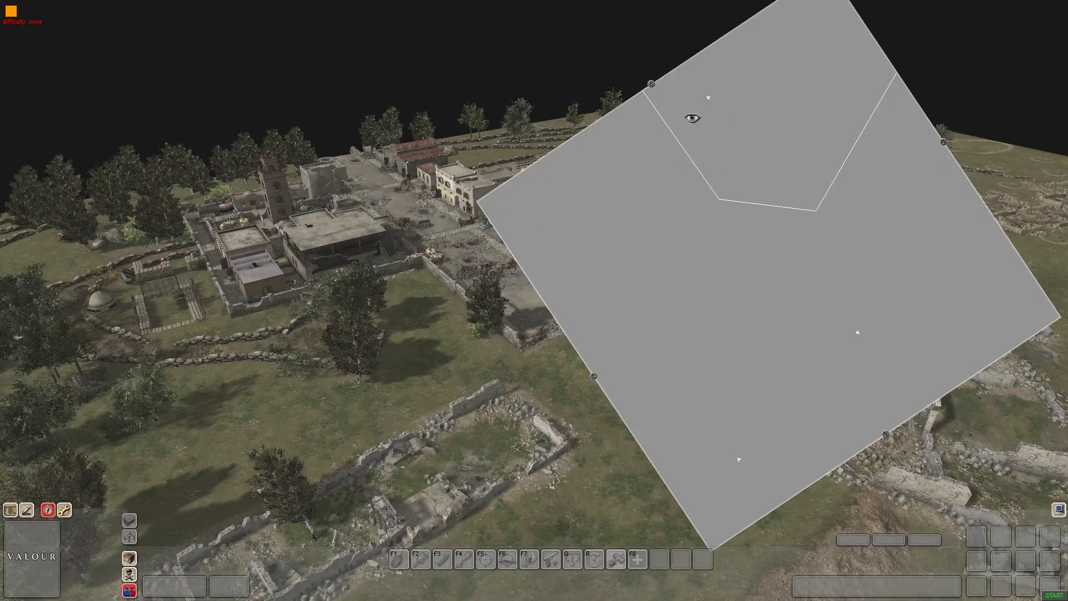
click(707, 103)
scroll(739, 89, up, 5)
scroll(732, 137, up, 3)
scroll(708, 184, up, 3)
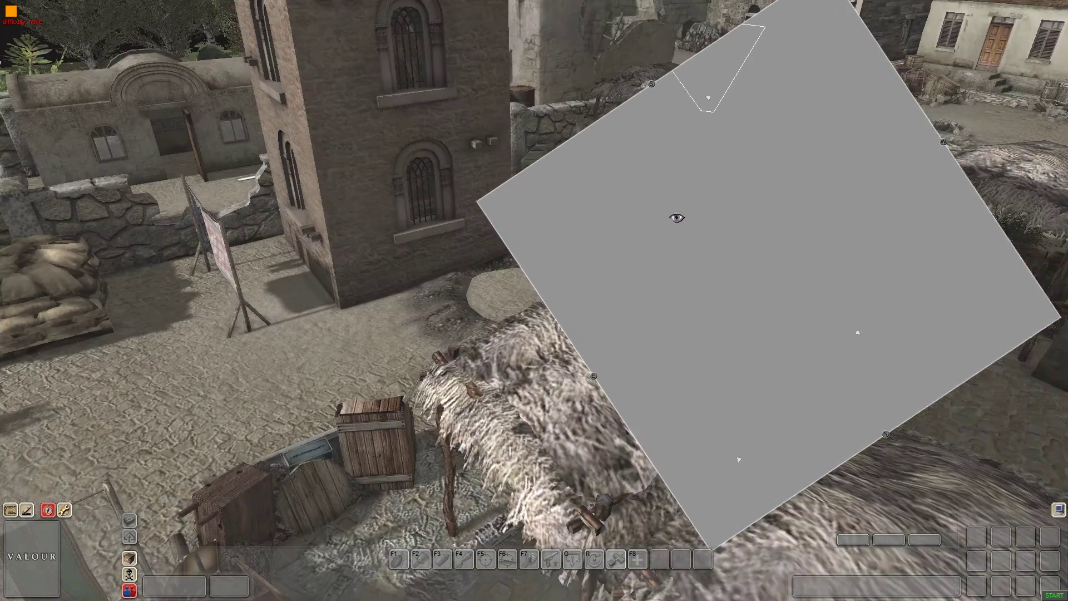
key(m)
key(F2)
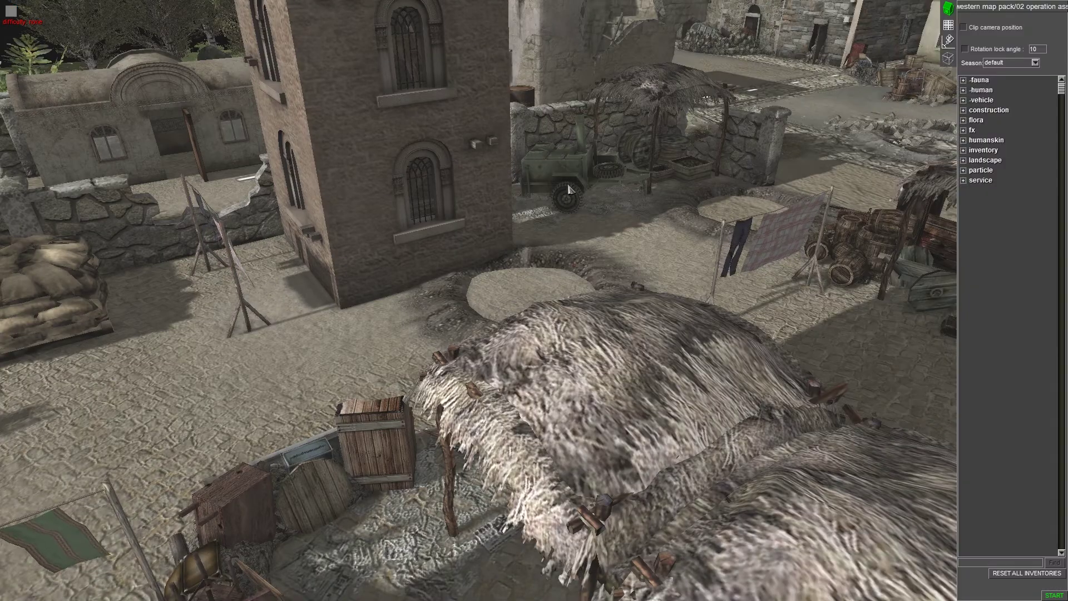
Step: Inspect the kitchen entity's properties, then orbit the camera around the tower
click(569, 188)
key(Delete)
scroll(565, 200, down, 5)
middle_drag(565, 200, 459, 256)
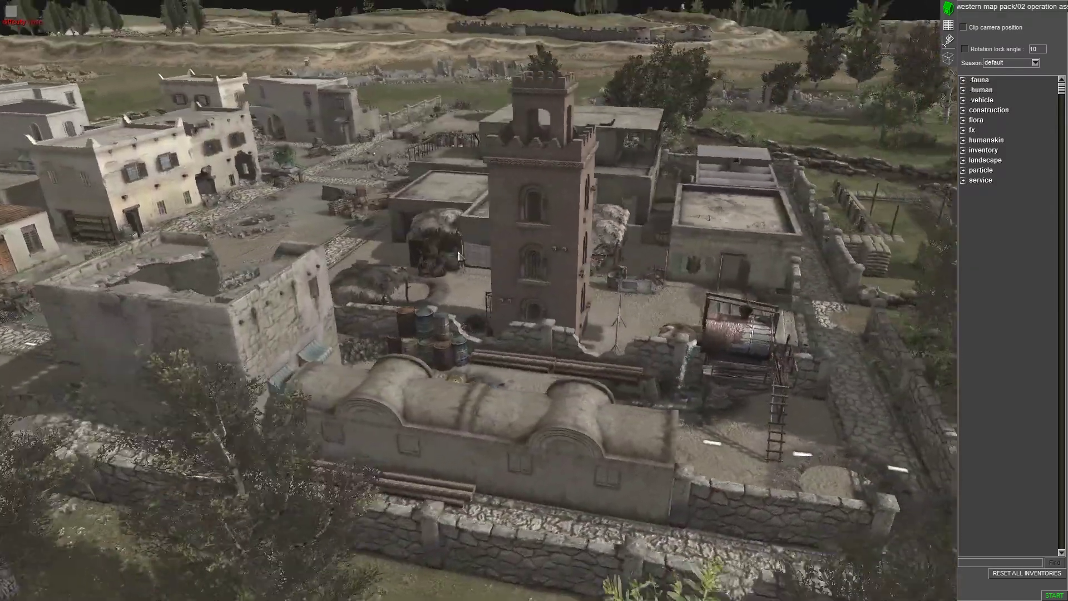
Step: Jump to the jungle bunker area via the minimap and inspect the searchlight's properties
key(Tab)
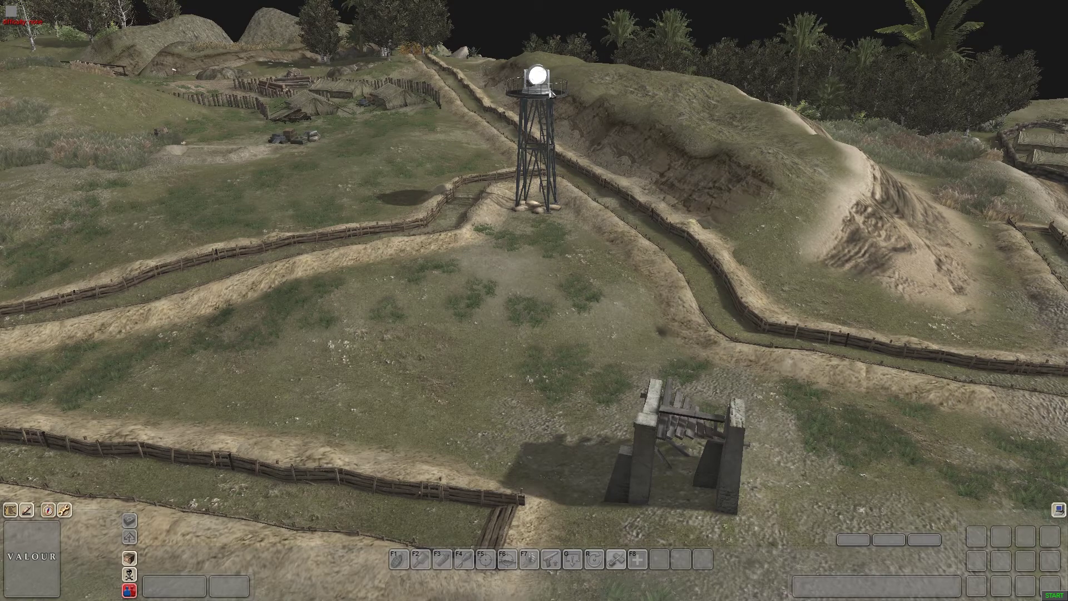
key(Tab)
key(Escape)
key(Tab)
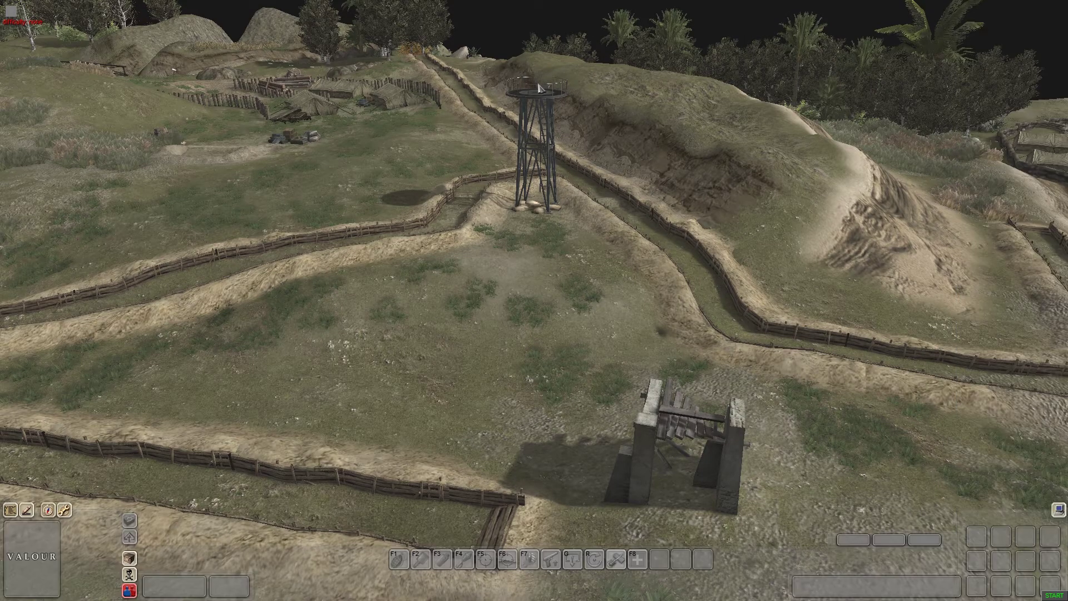
click(927, 147)
key(Tab)
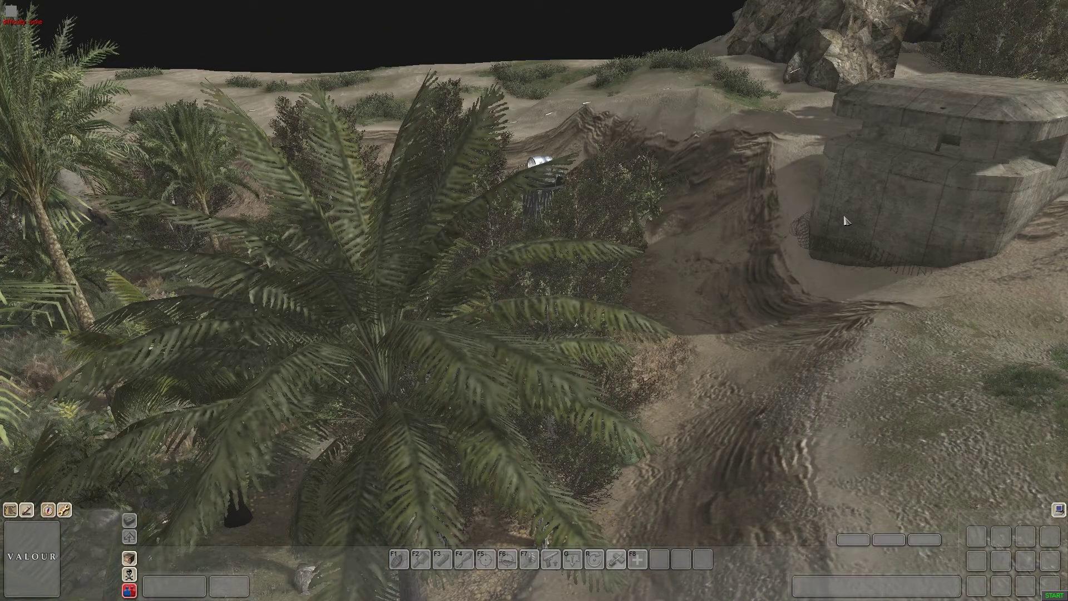
key(Tab)
click(582, 186)
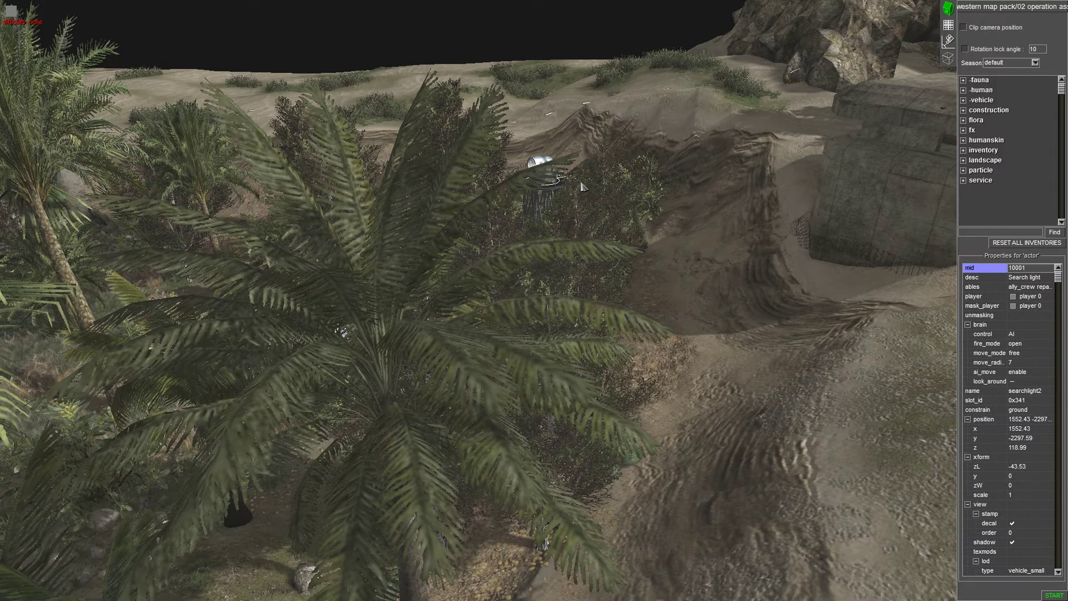
key(Delete)
Step: Rotate the view in play mode with the tactical minimap open
key(F1)
key(m)
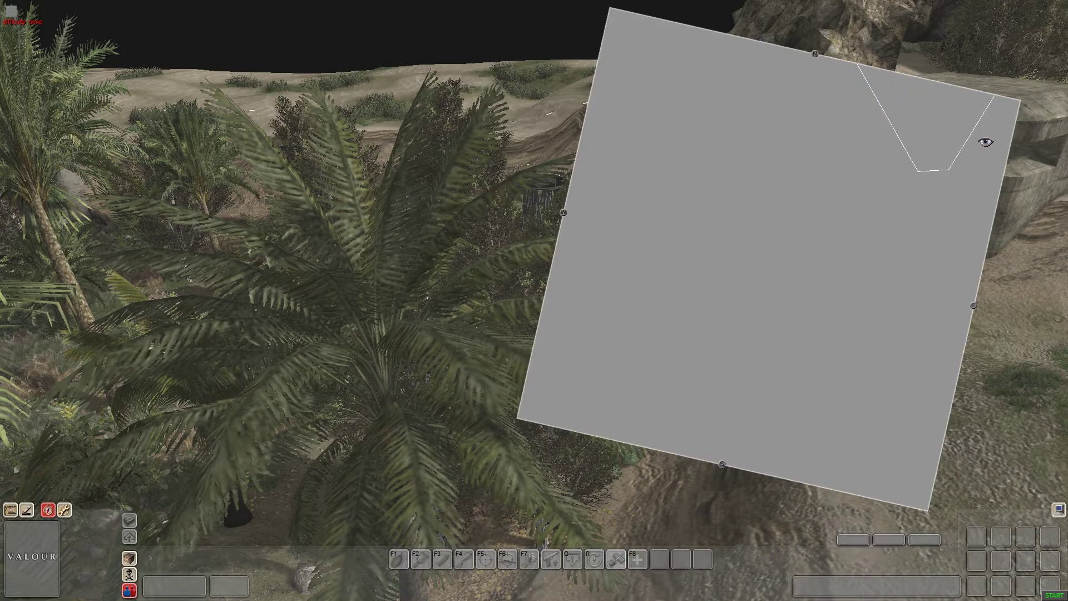
scroll(792, 208, down, 6)
middle_drag(472, 284, 267, 283)
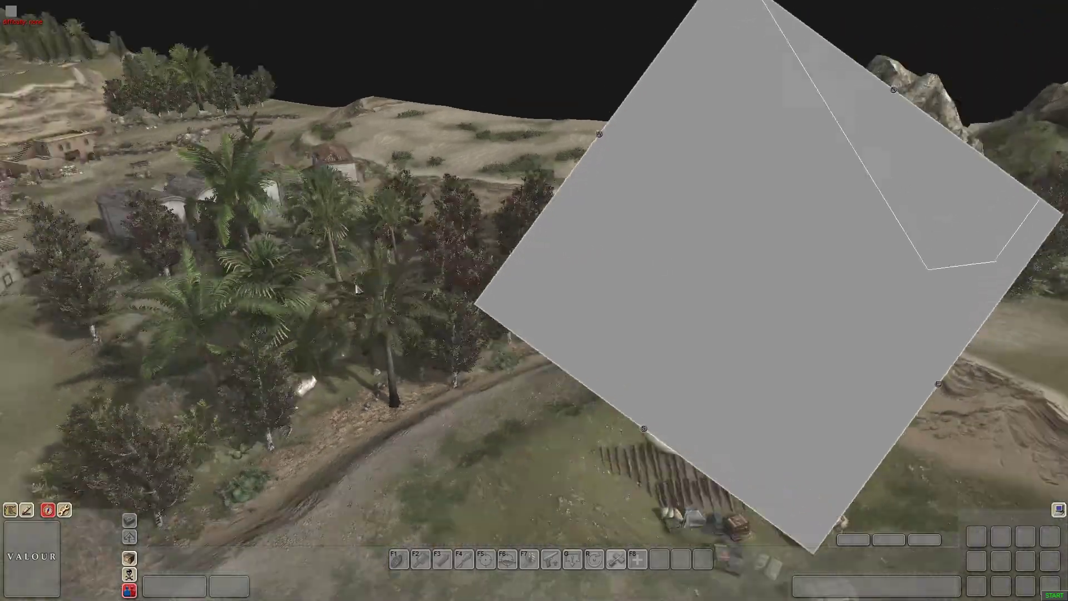
key(m)
Step: Fly the camera over the map and around the ruins, then return to the editor
scroll(530, 257, down, 1)
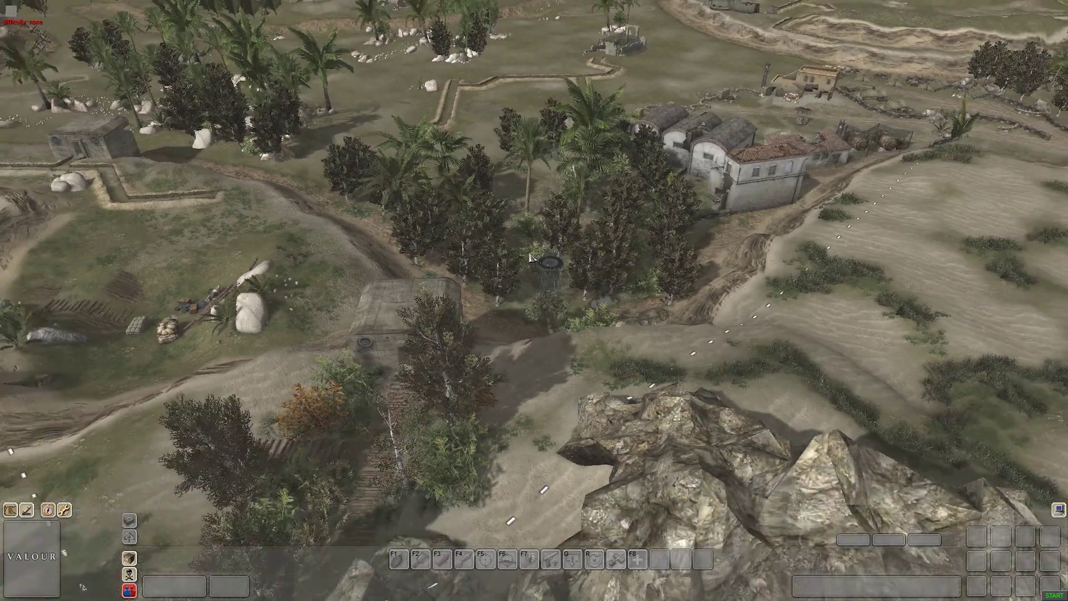
middle_drag(531, 258, 617, 291)
key(Up)
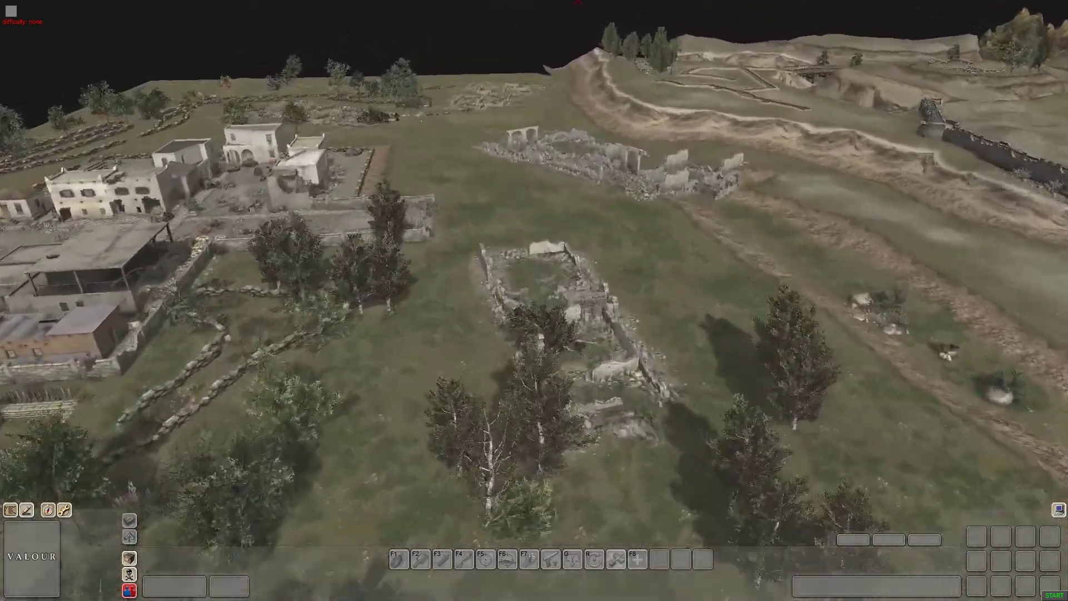
middle_drag(389, 224, 545, 209)
scroll(565, 223, up, 2)
scroll(573, 223, up, 1)
key(F2)
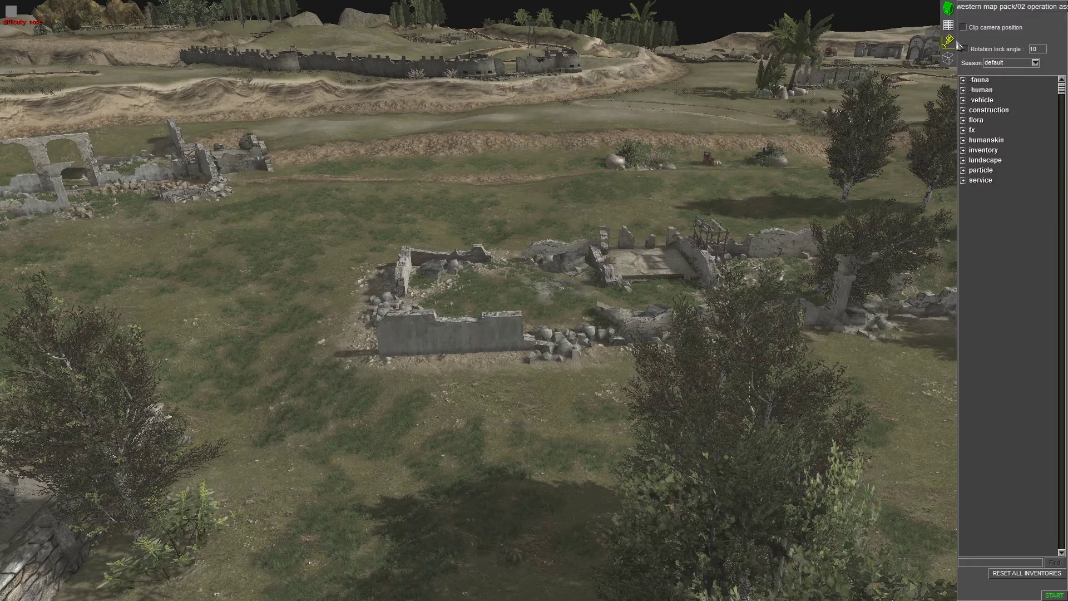
click(948, 41)
click(963, 52)
click(969, 74)
scroll(578, 176, down, 3)
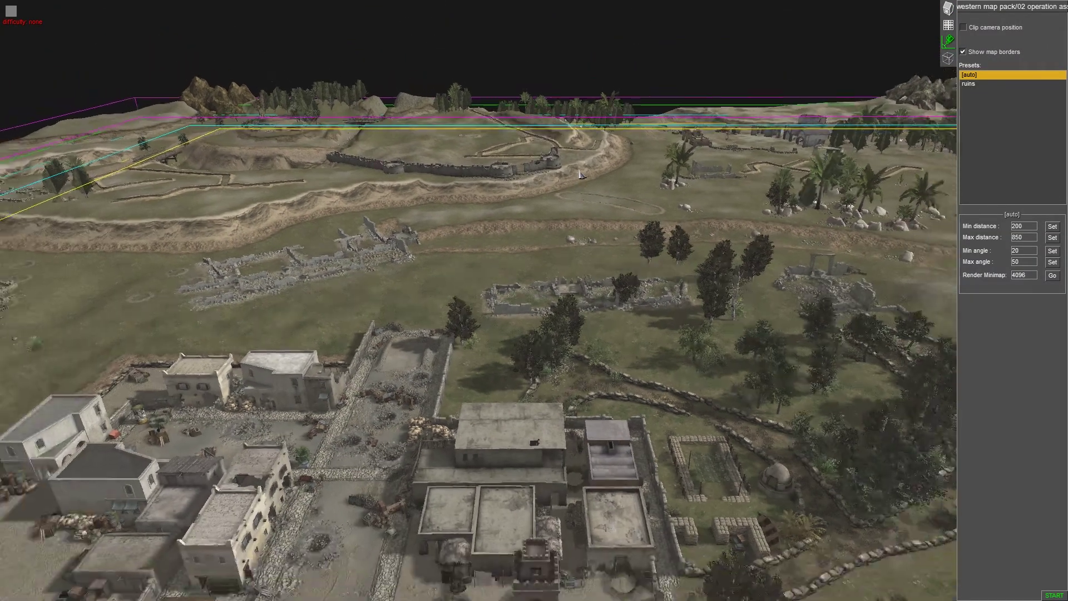
middle_drag(579, 176, 434, 123)
middle_drag(389, 5, 495, 311)
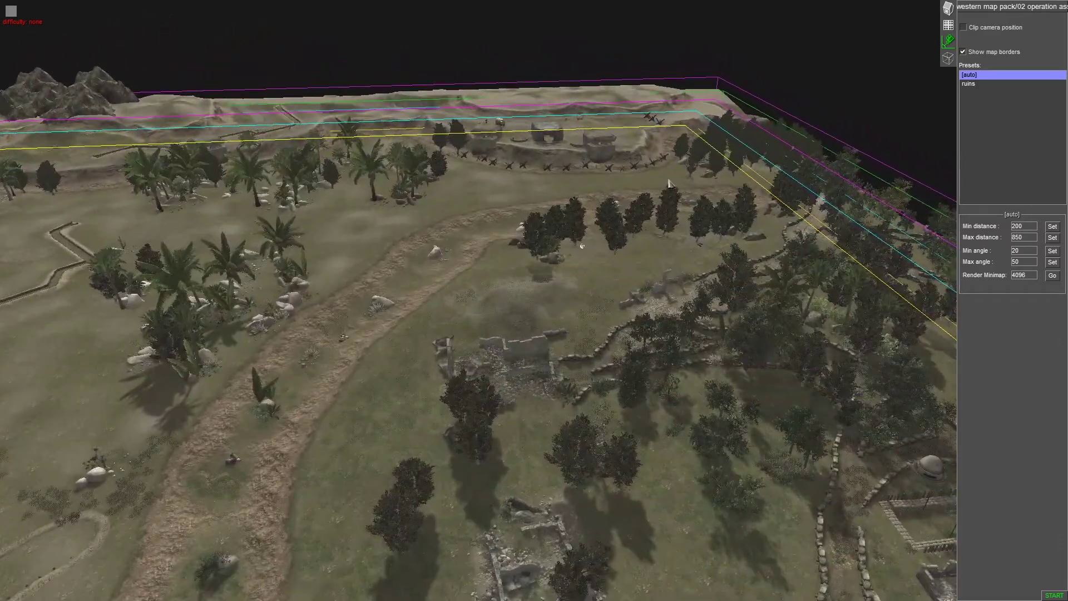
key(F1)
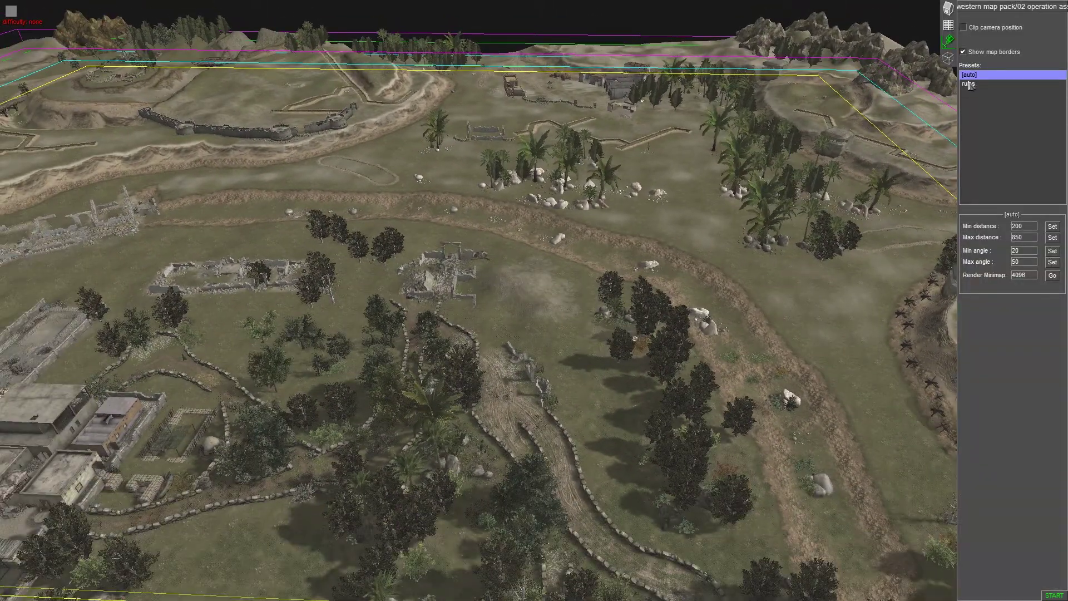
click(968, 76)
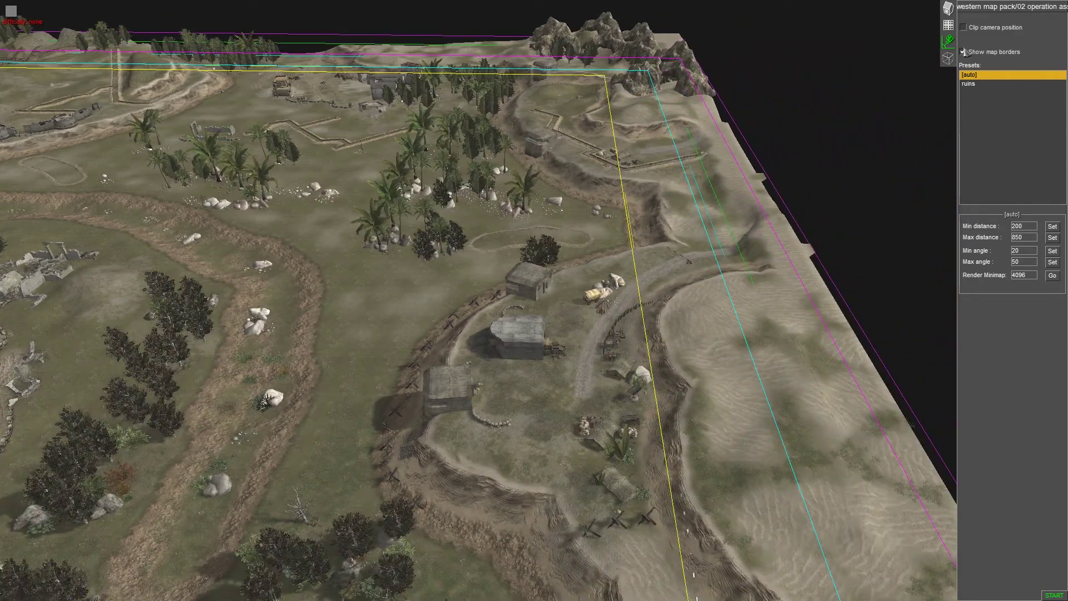
click(963, 52)
Step: Return to the object category list and orbit the view toward the horizon
click(947, 8)
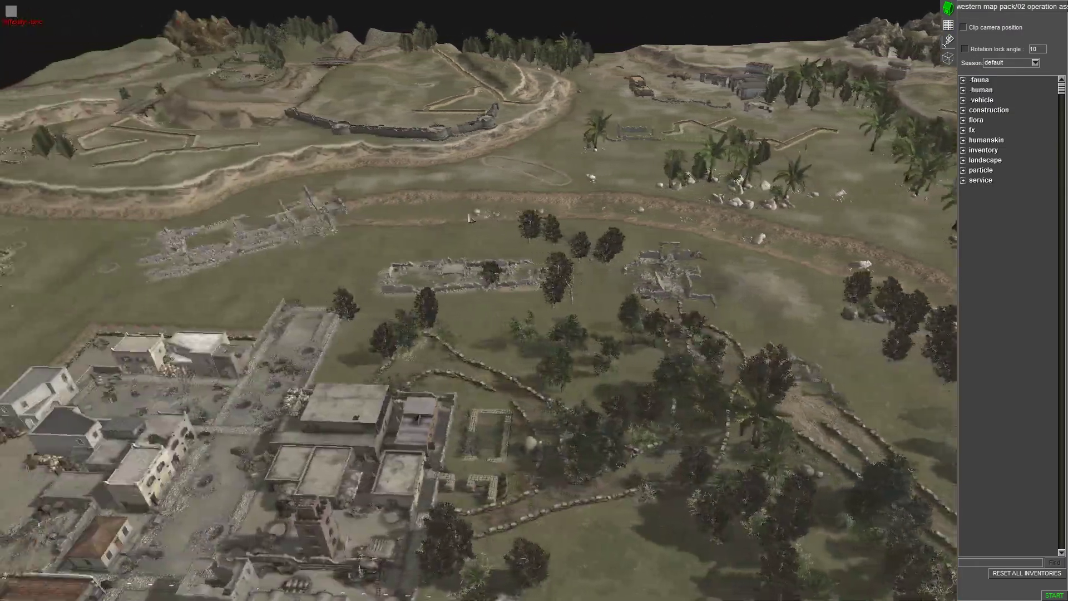
scroll(609, 346, up, 5)
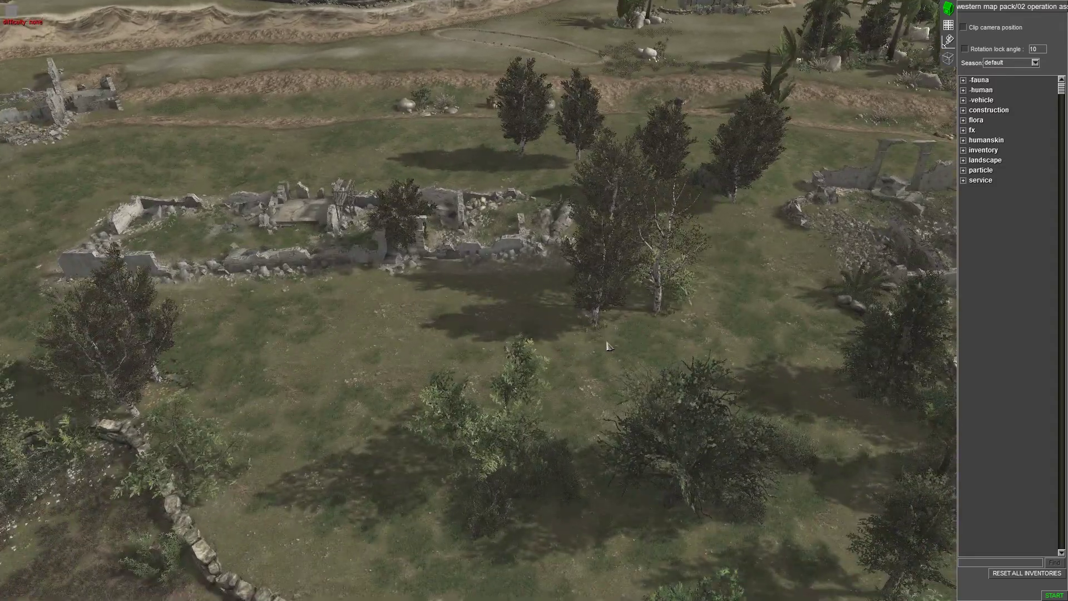
middle_drag(609, 346, 346, 325)
middle_drag(467, 267, 649, 295)
Step: With the tactical minimap open in play mode, tilt the camera straight down over the trenches
key(F1)
key(m)
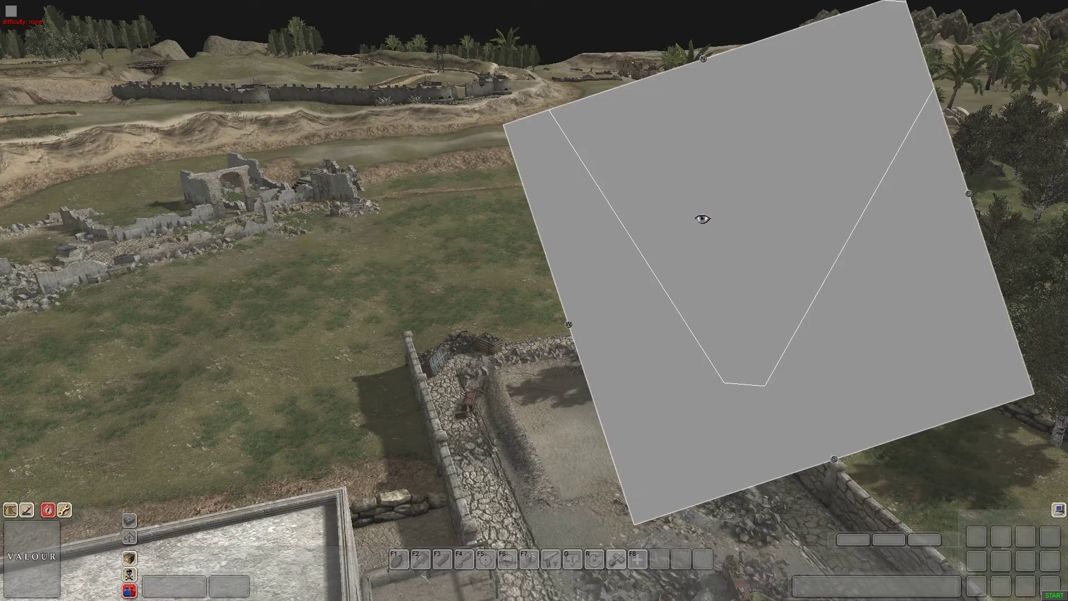
middle_drag(432, 293, 367, 289)
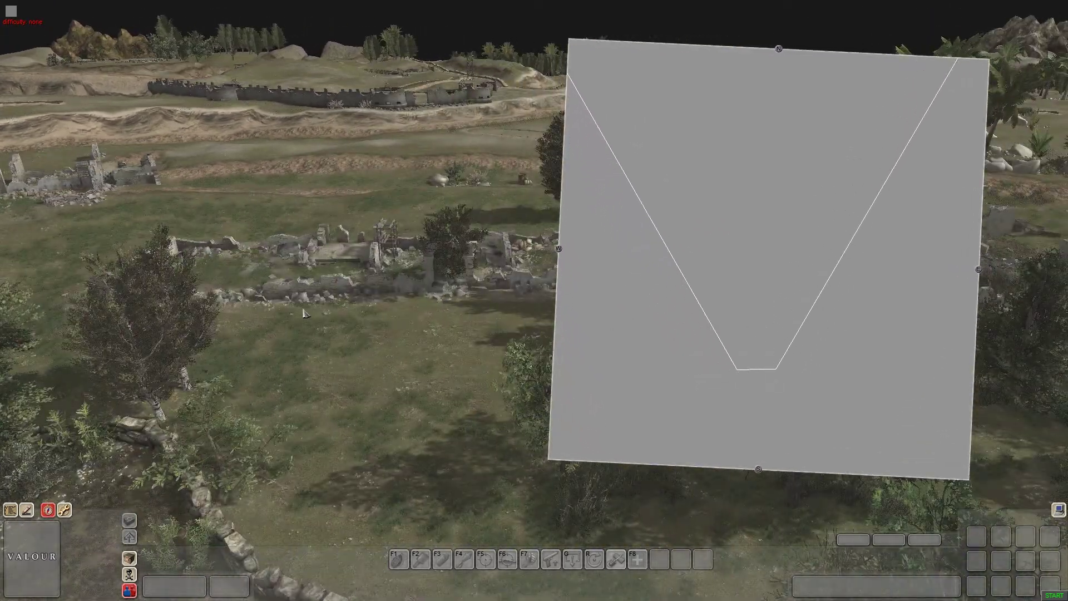
middle_drag(303, 310, 315, 310)
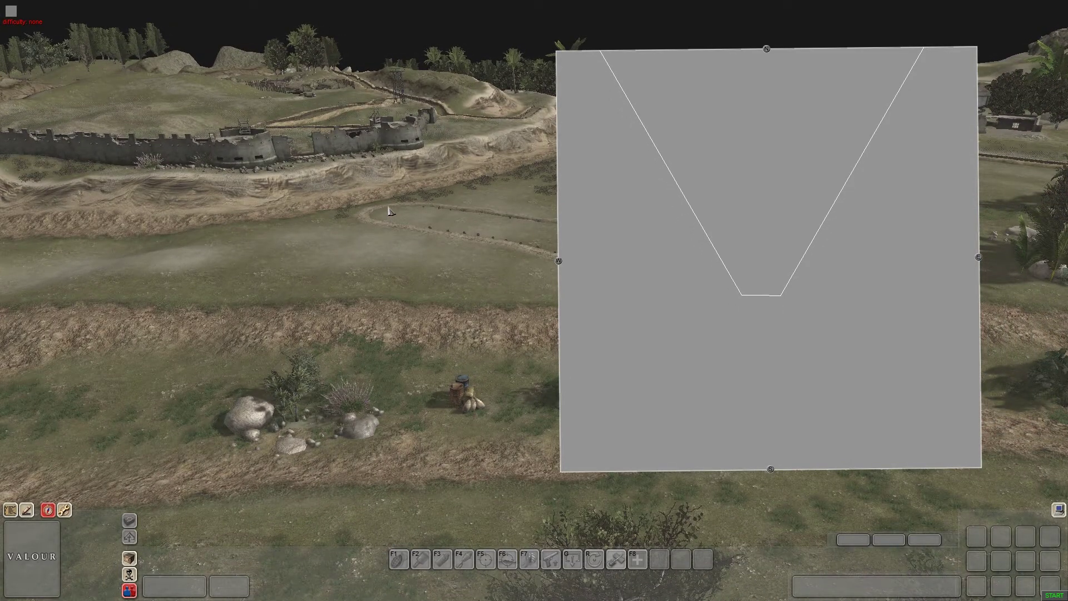
scroll(388, 160, up, 3)
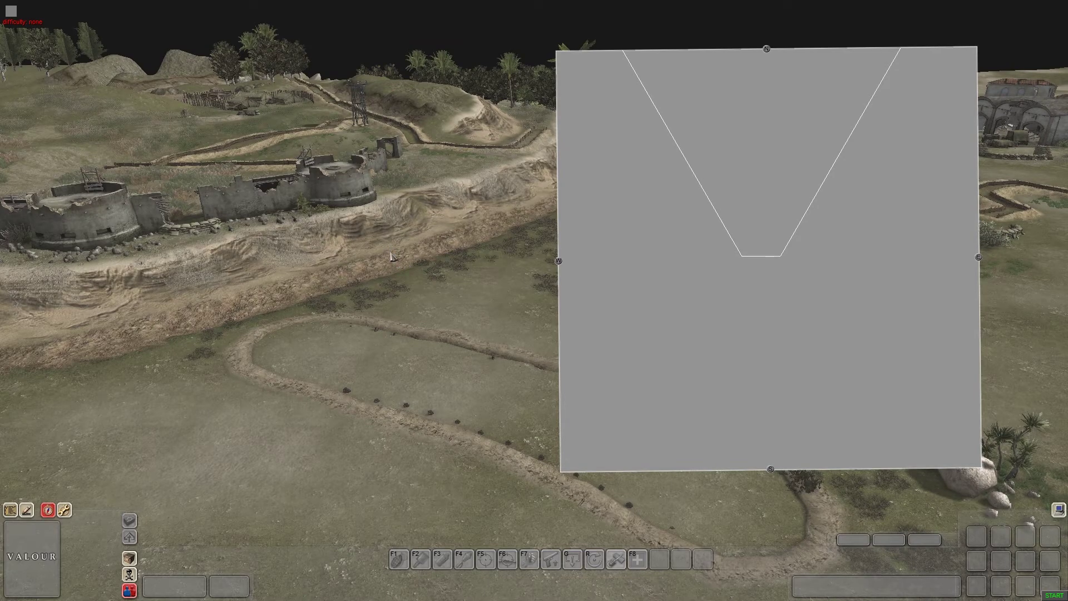
scroll(391, 257, down, 3)
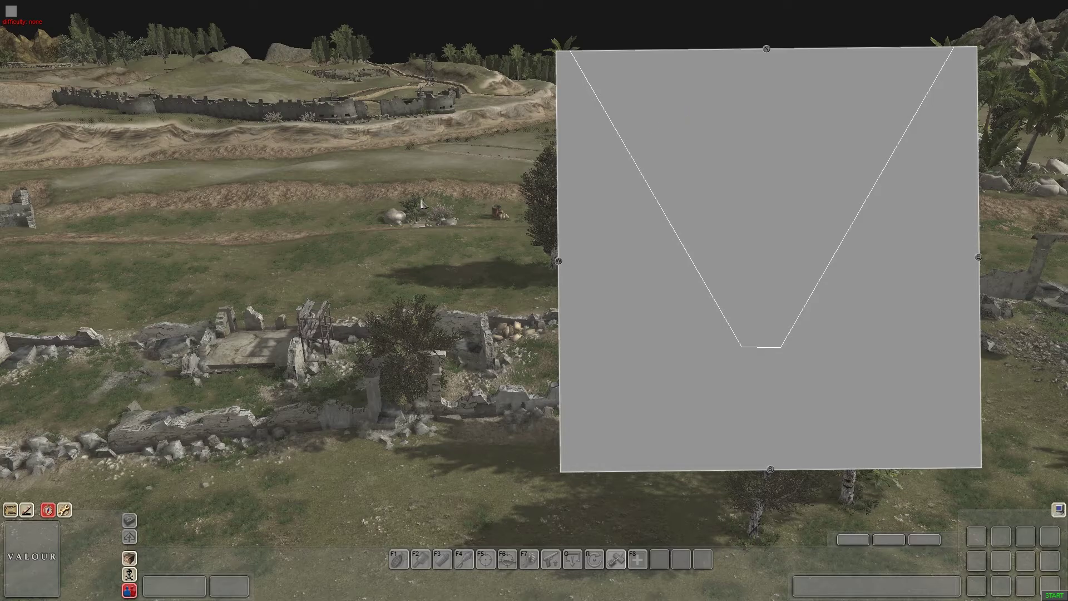
scroll(426, 193, down, 3)
scroll(407, 281, up, 3)
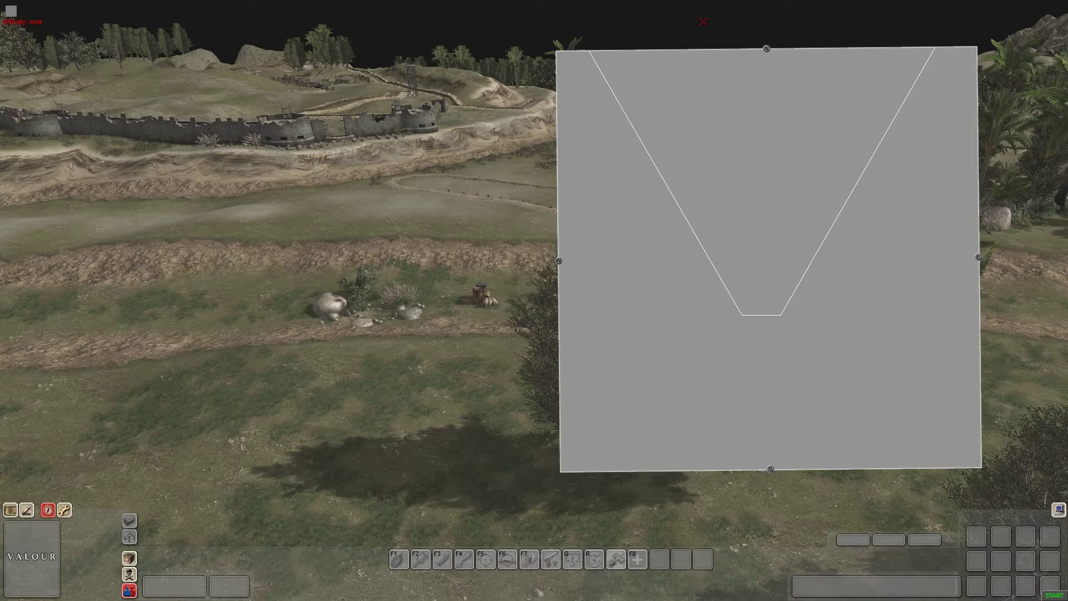
middle_drag(471, 194, 469, 448)
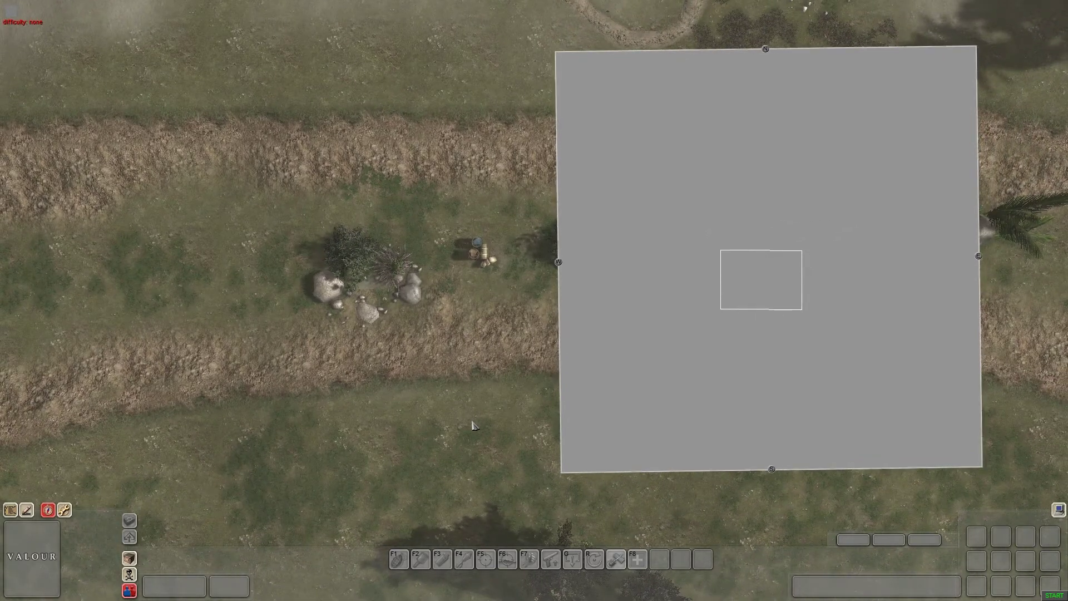
Step: Zoom out over the whole map and tilt the camera back to a straight top-down view
scroll(479, 423, down, 10)
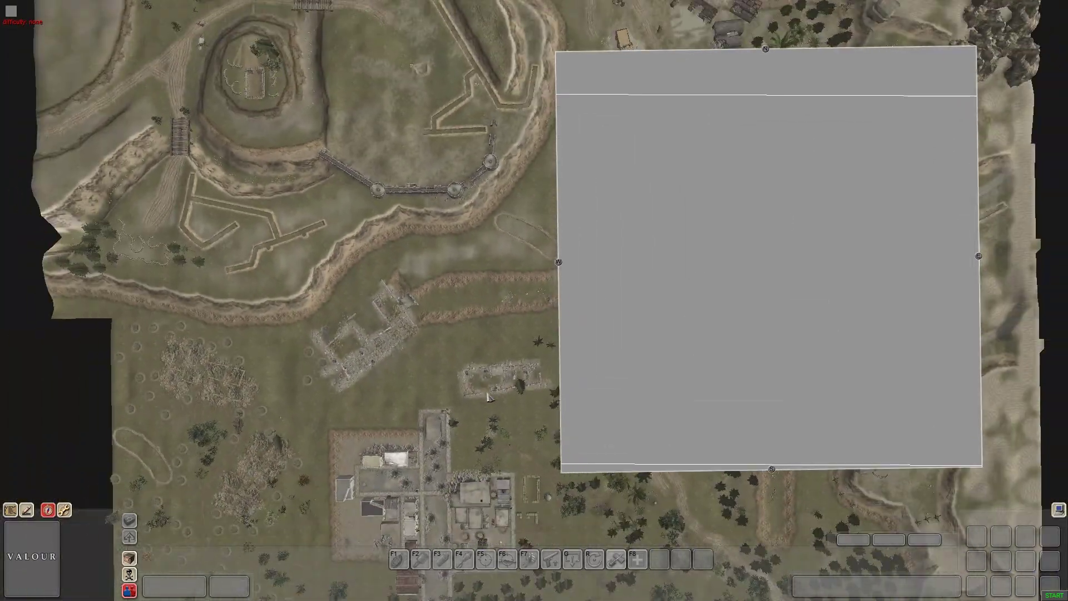
scroll(488, 391, down, 4)
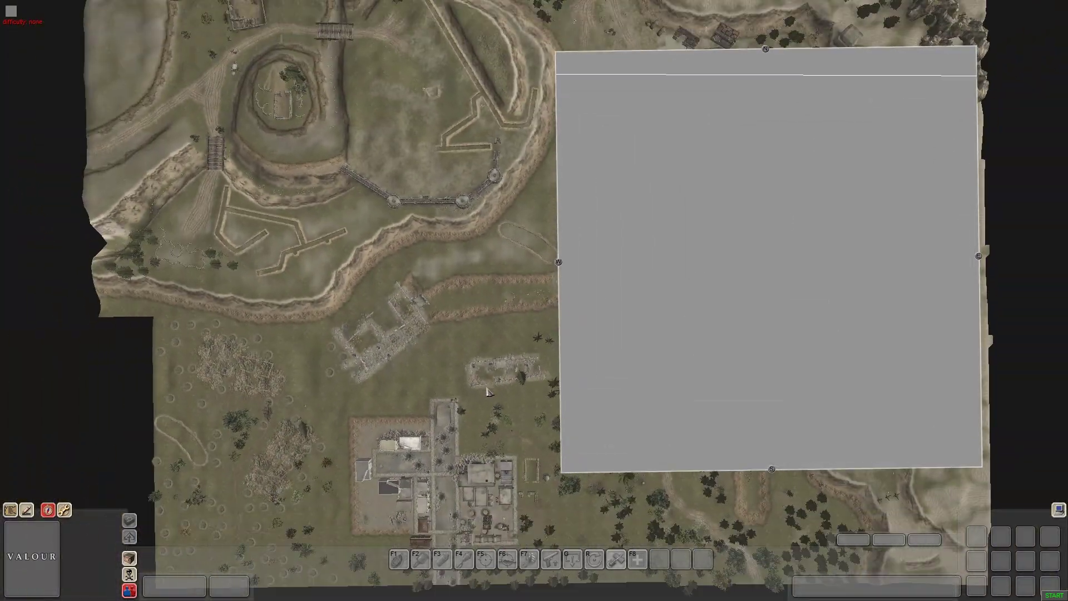
middle_drag(486, 388, 478, 385)
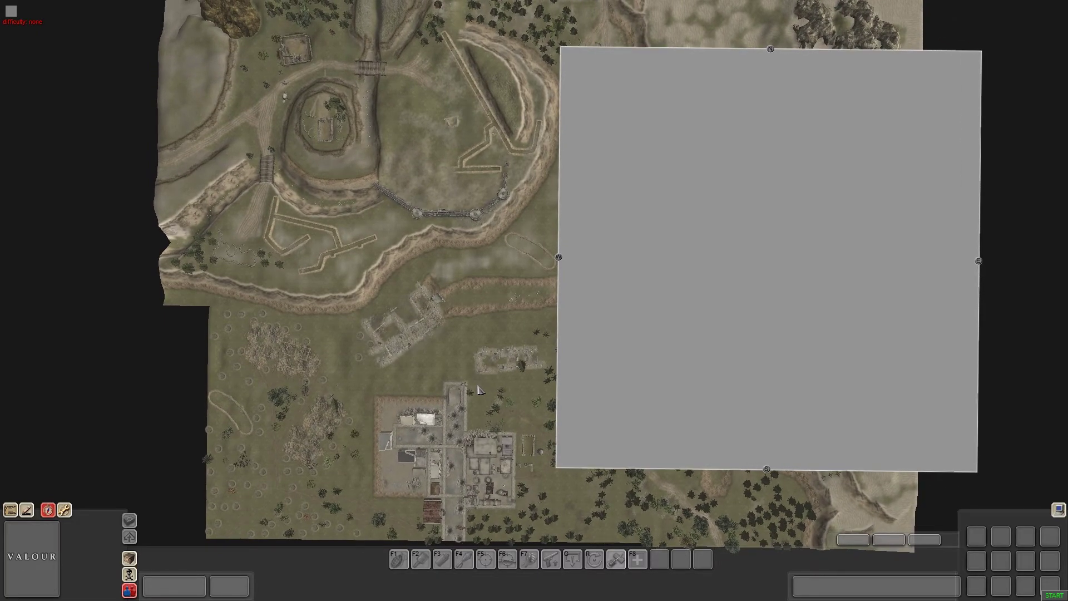
scroll(467, 344, up, 5)
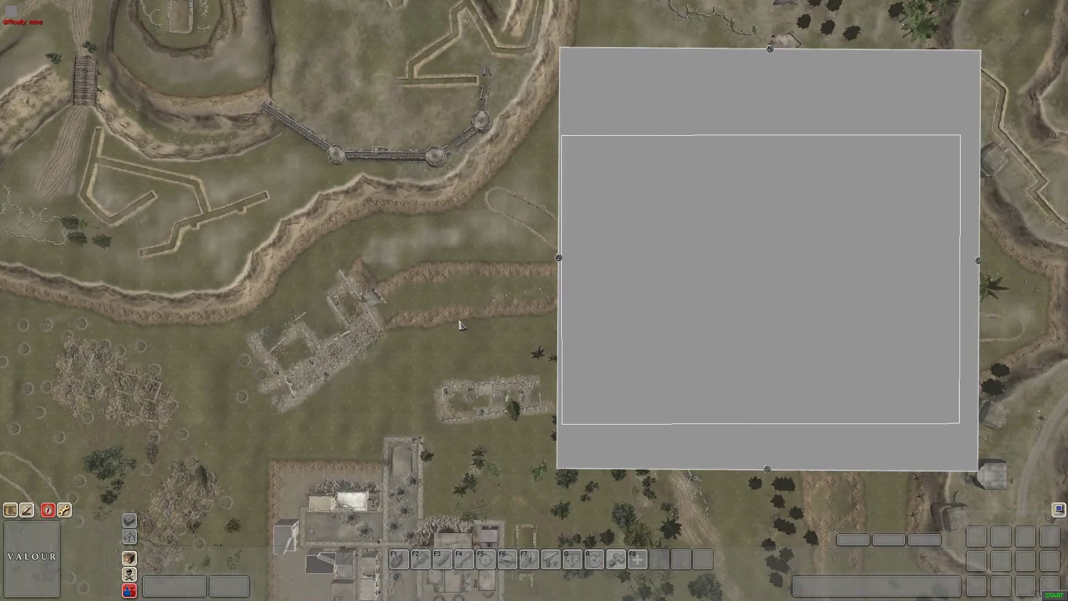
scroll(462, 326, up, 5)
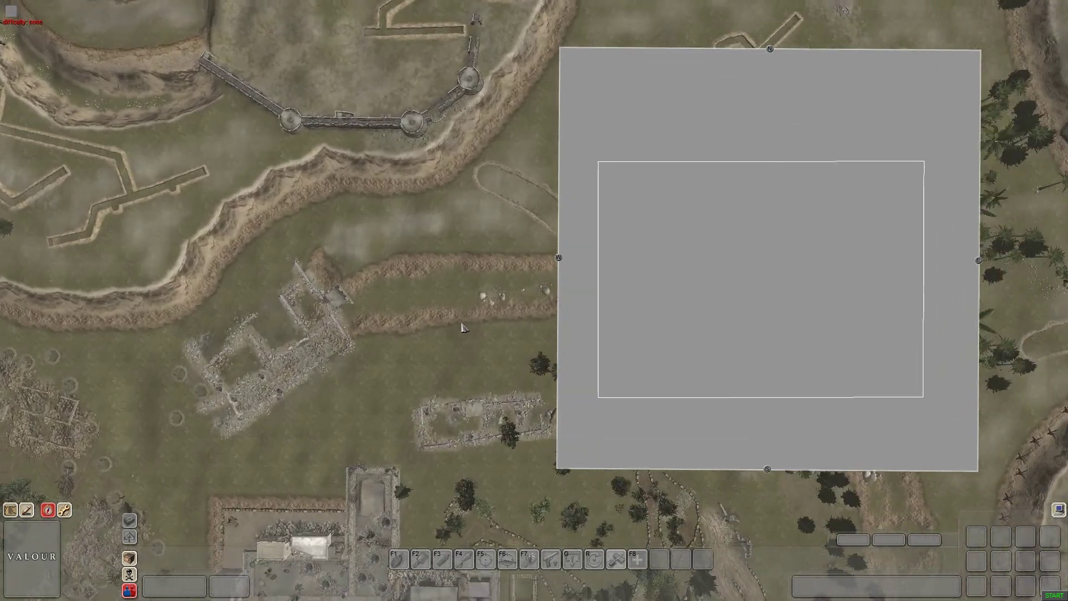
scroll(479, 324, up, 5)
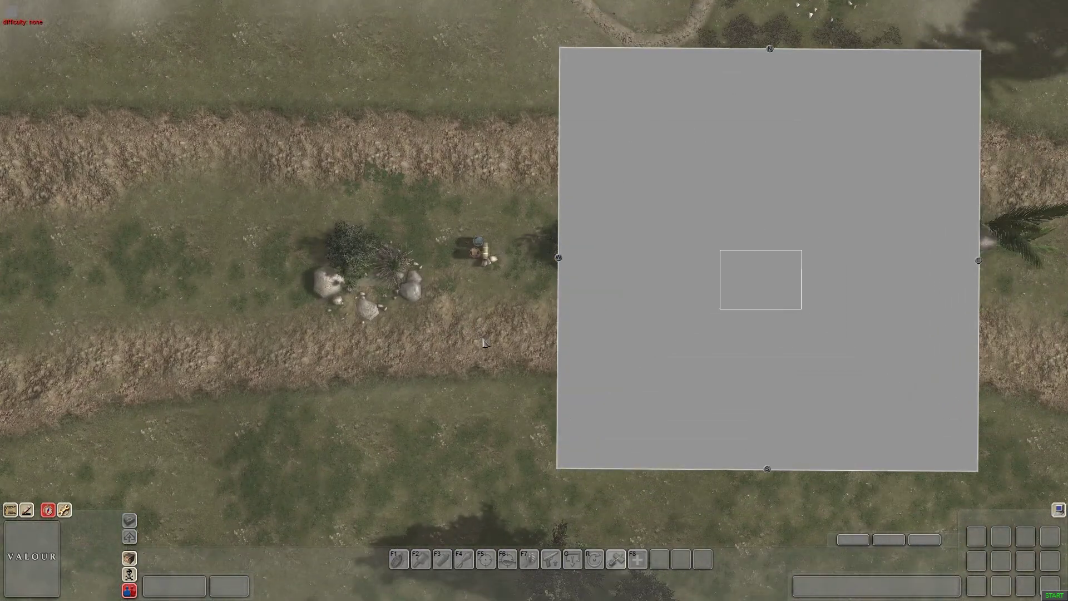
middle_drag(483, 339, 479, 164)
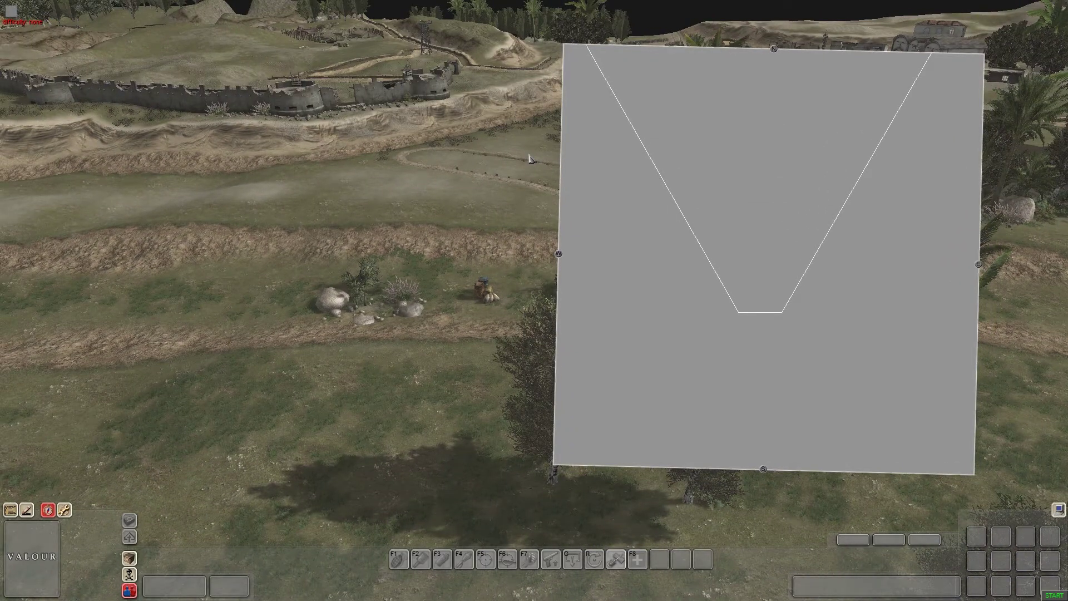
scroll(530, 159, up, 3)
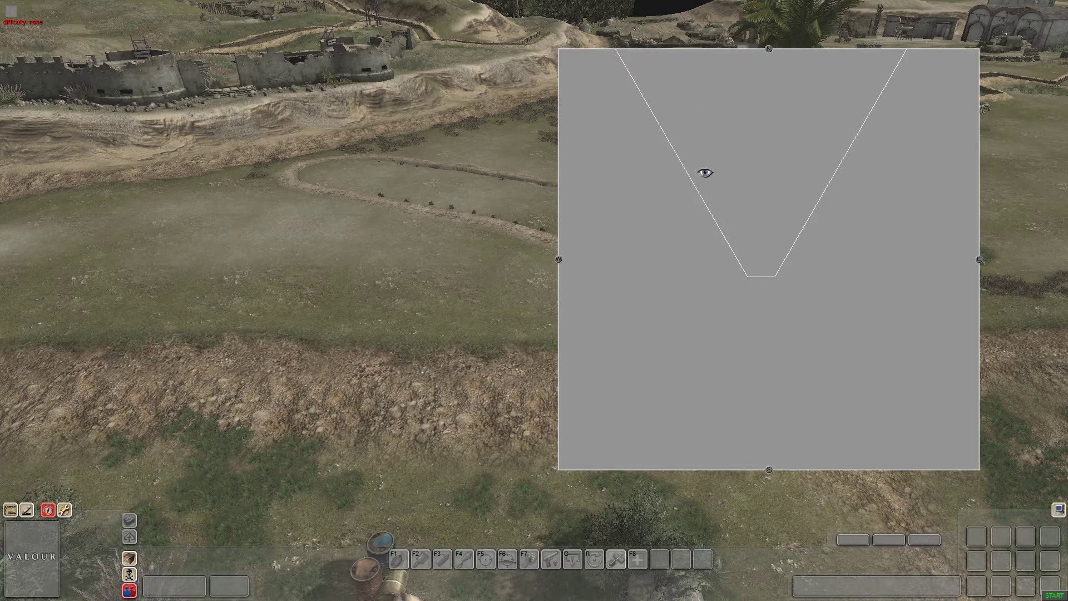
middle_drag(394, 265, 391, 462)
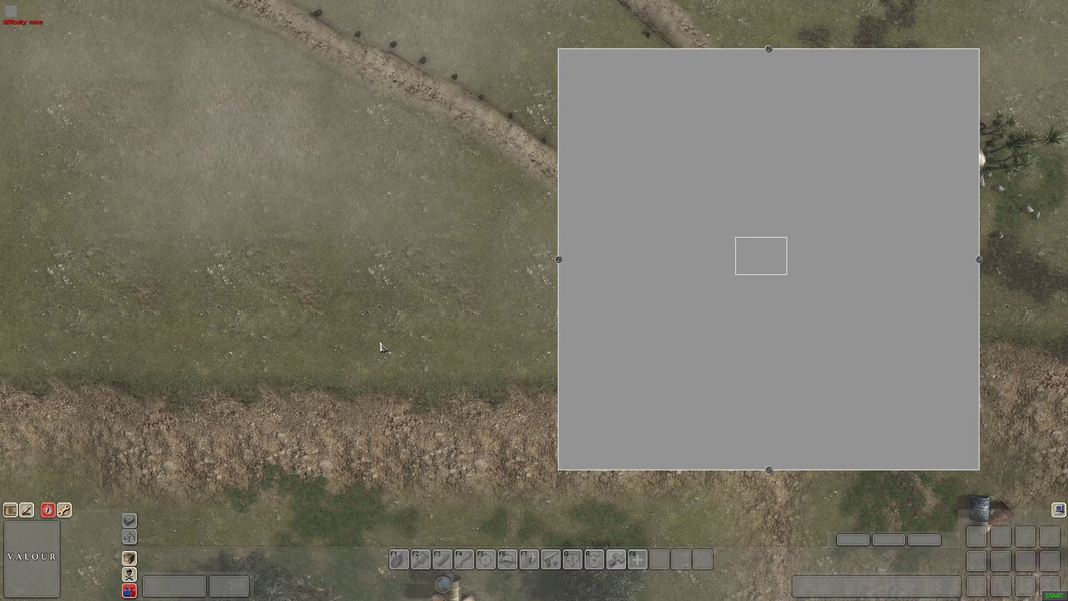
scroll(381, 347, down, 10)
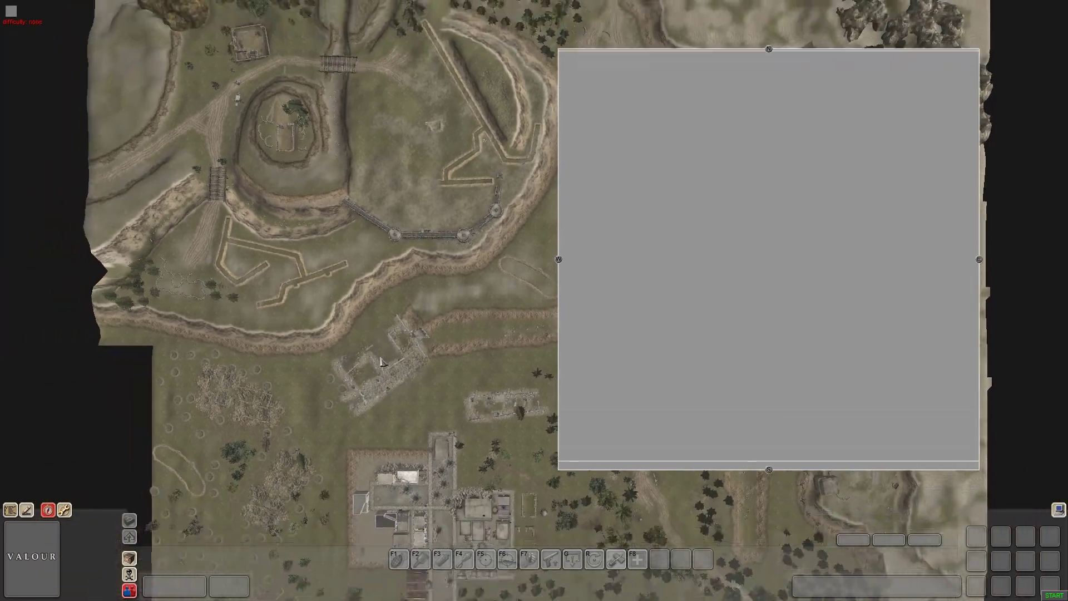
scroll(383, 362, down, 2)
scroll(382, 363, up, 1)
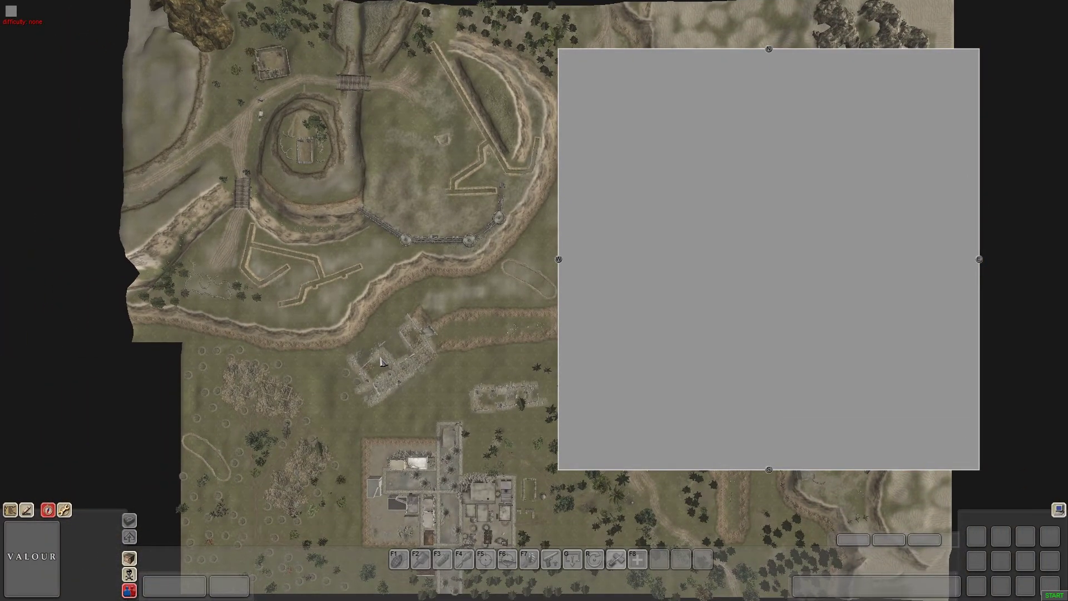
Step: Hide the game interface and grey minimap with Alt+I and frame the full map from above
key(alt+i)
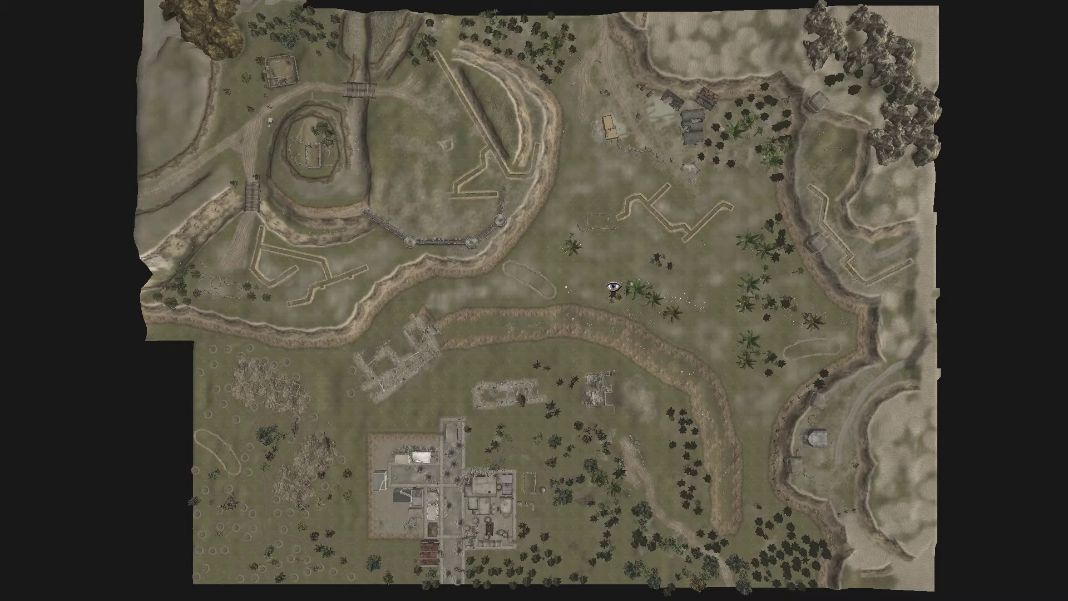
scroll(612, 286, up, 2)
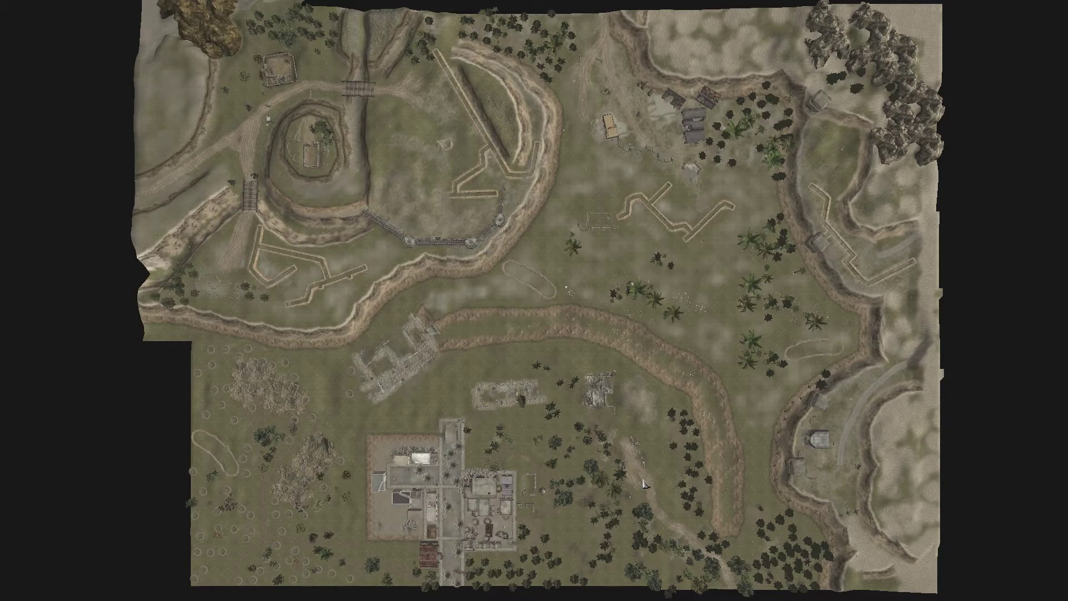
Step: Restore the interface, enable Clip camera position, and lower the camera toward the town
key(F1)
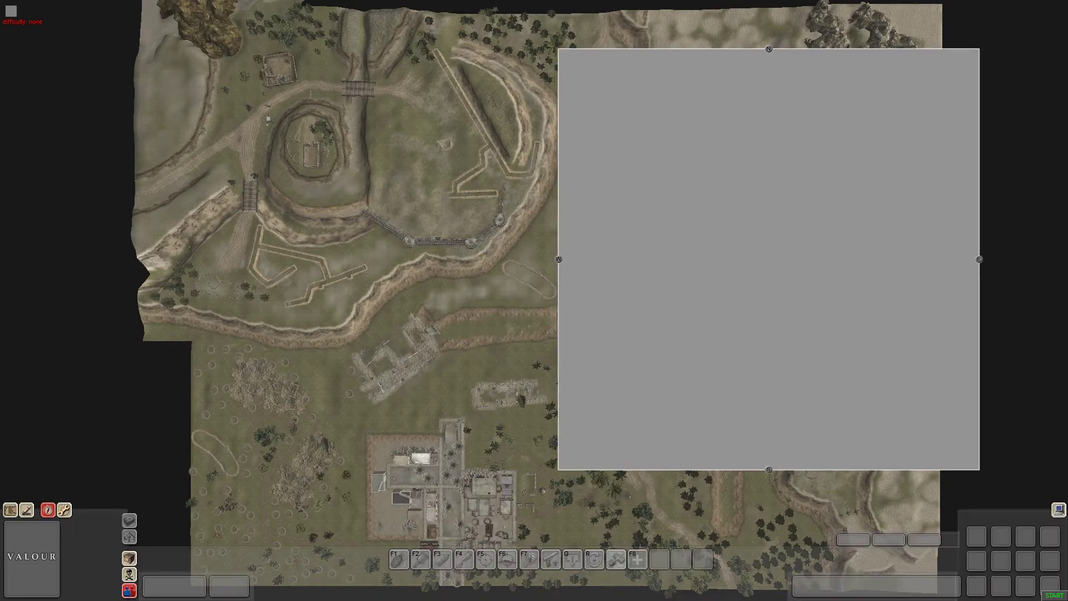
key(m)
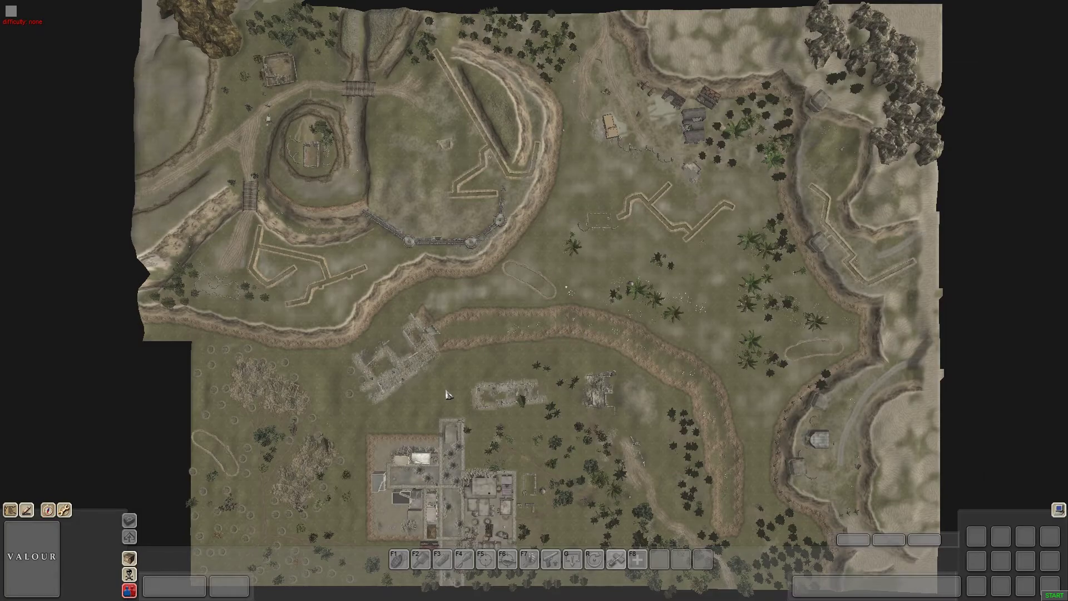
scroll(525, 369, up, 5)
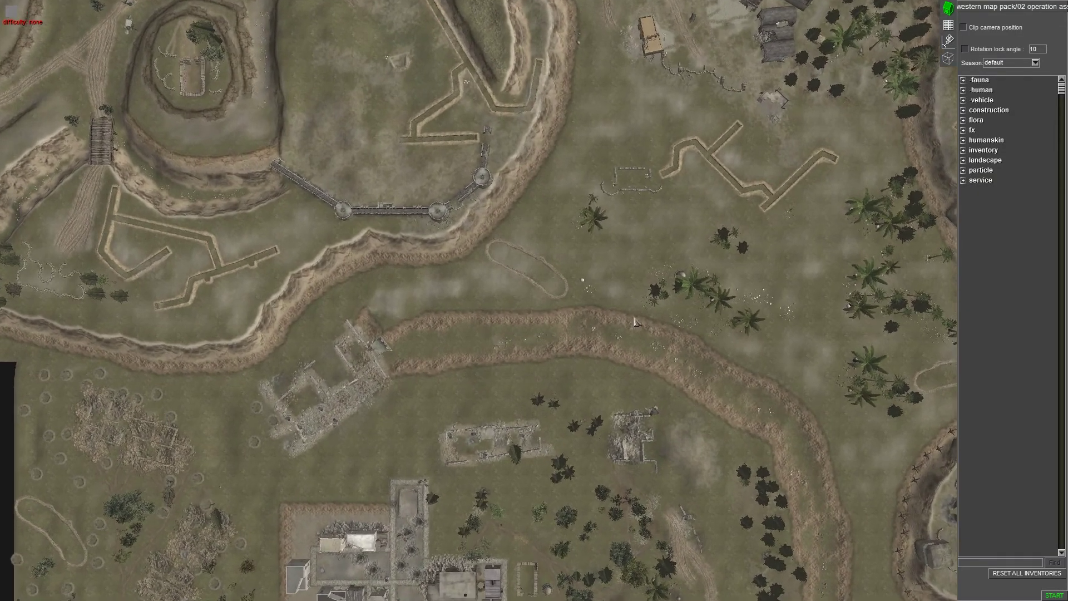
click(963, 27)
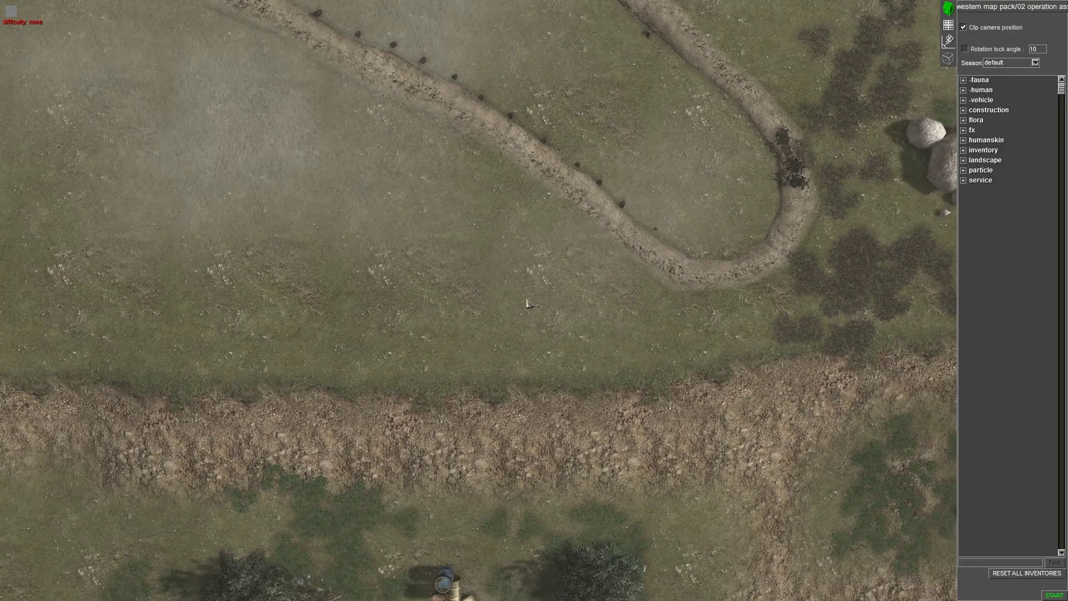
middle_drag(522, 306, 868, 161)
middle_drag(428, 281, 937, 71)
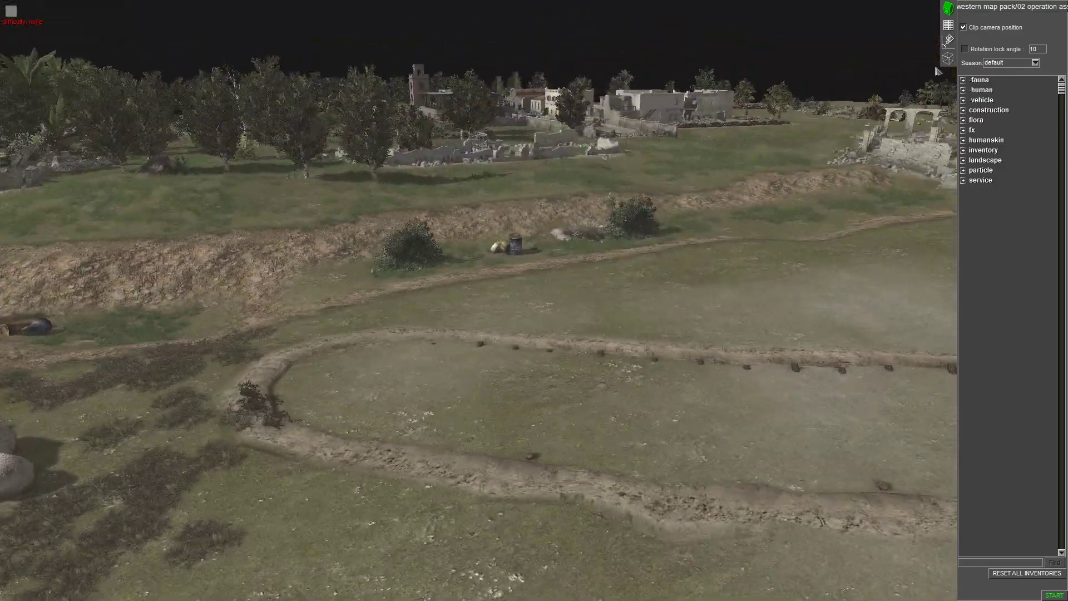
Step: Fly low over the town, sandbagged island, bunkers and wagon toward the village
key(F1)
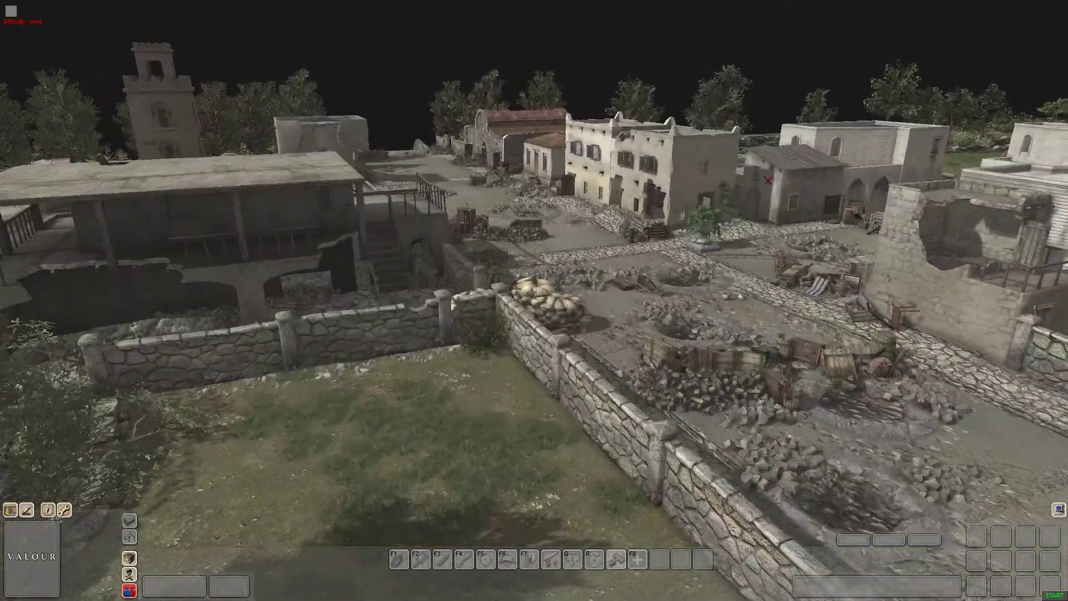
middle_drag(534, 139, 521, 271)
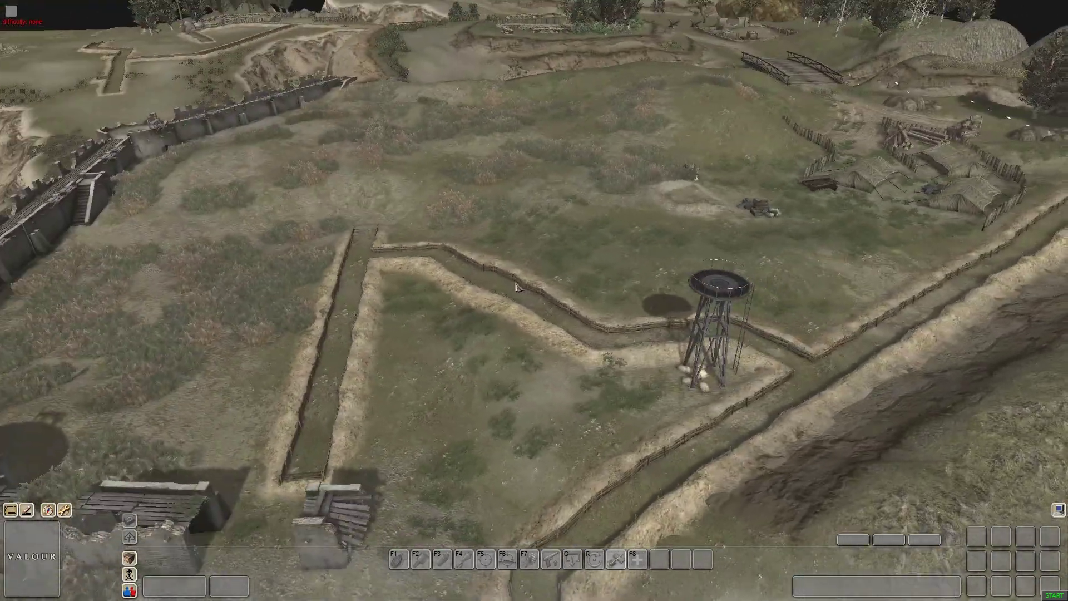
mouse_move(582, 5)
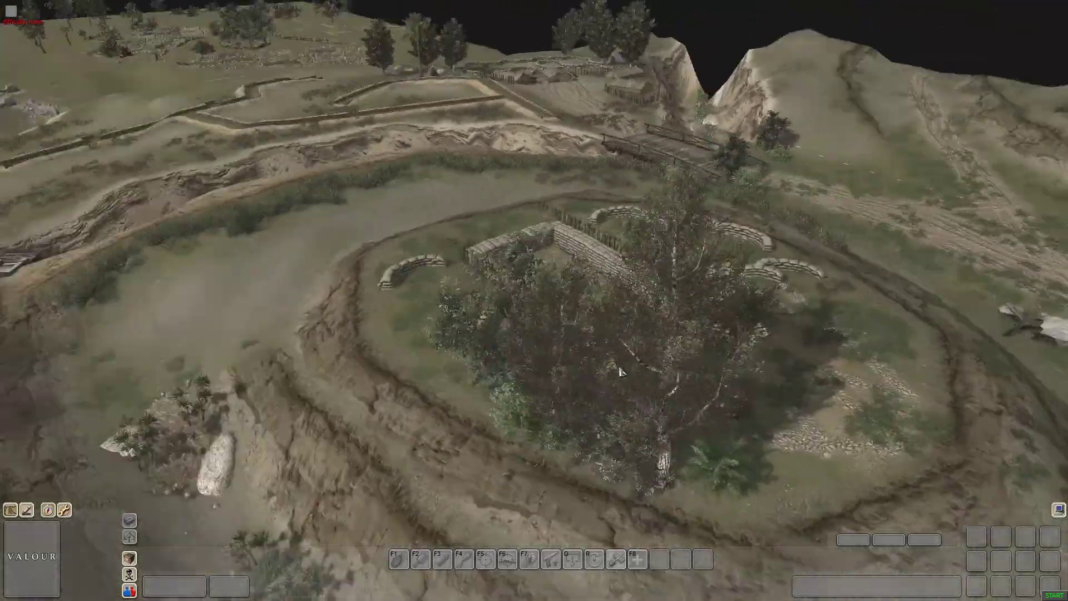
middle_drag(622, 371, 155, 183)
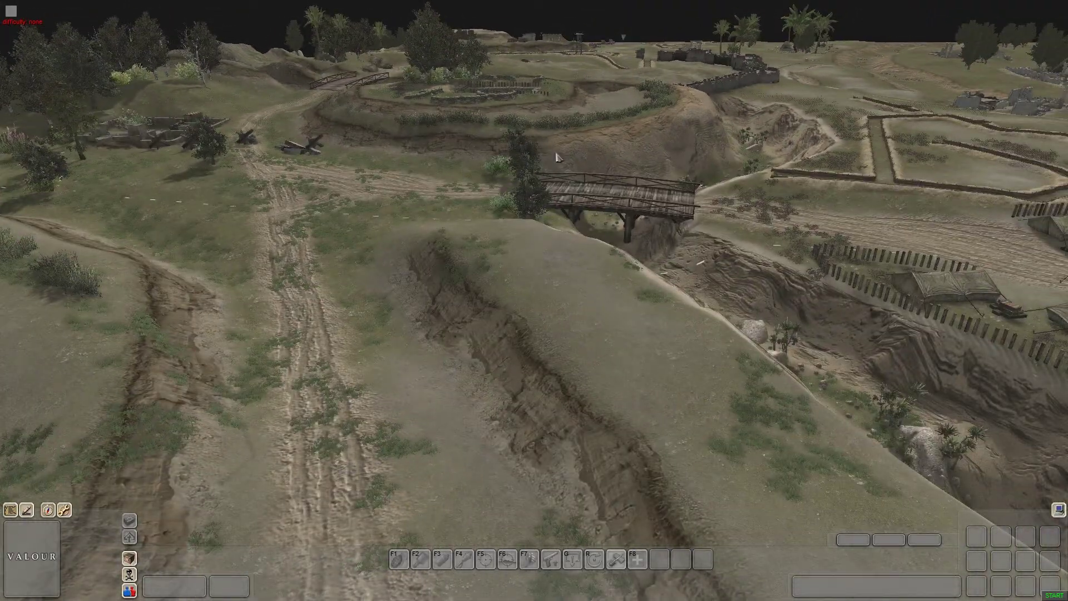
mouse_move(478, 1)
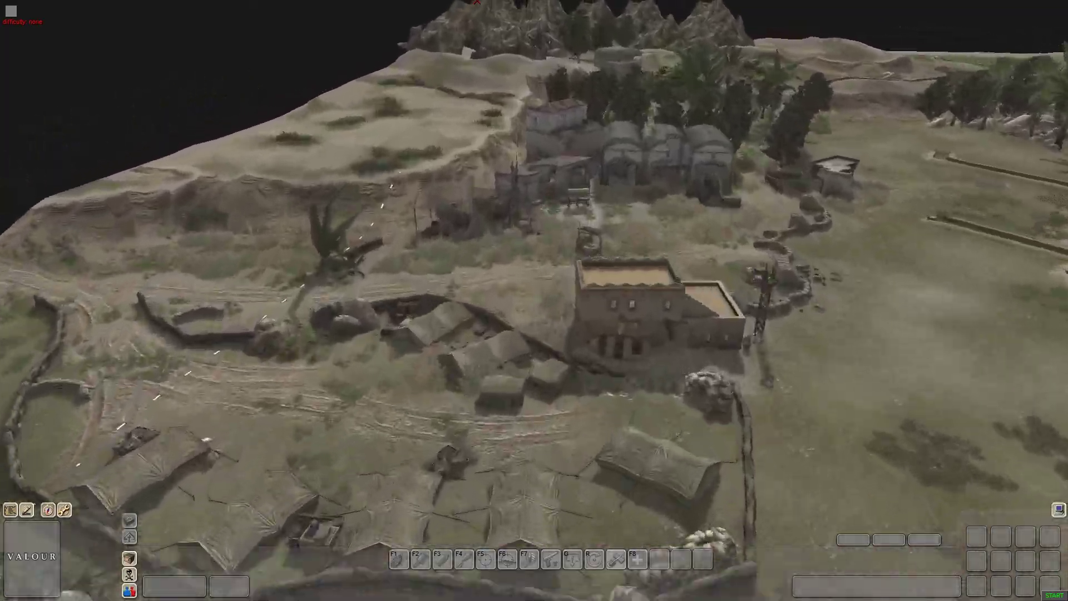
middle_drag(478, 167, 505, 321)
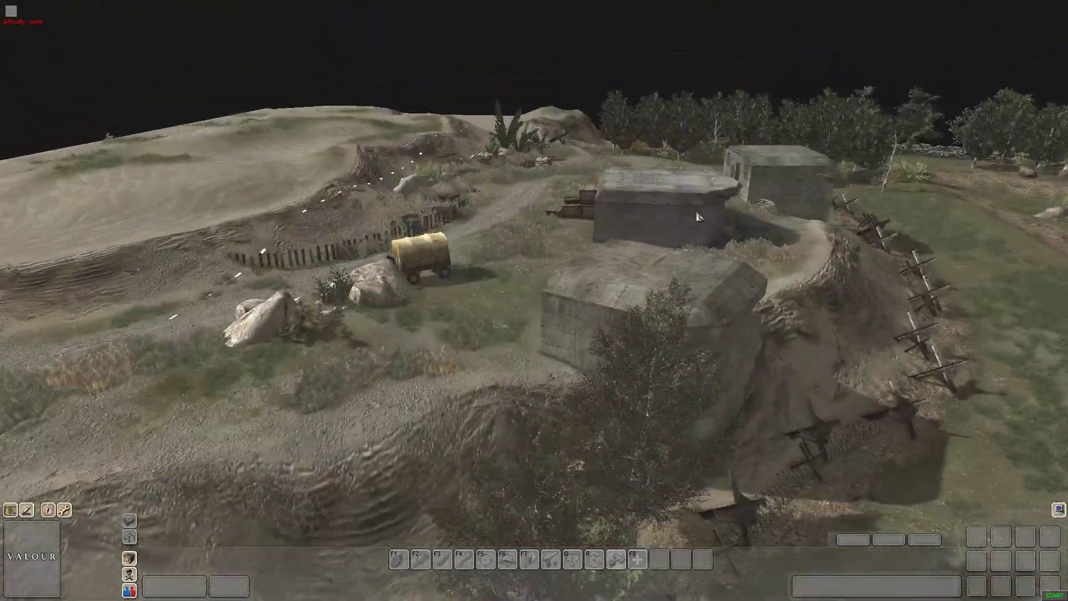
middle_drag(695, 218, 509, 281)
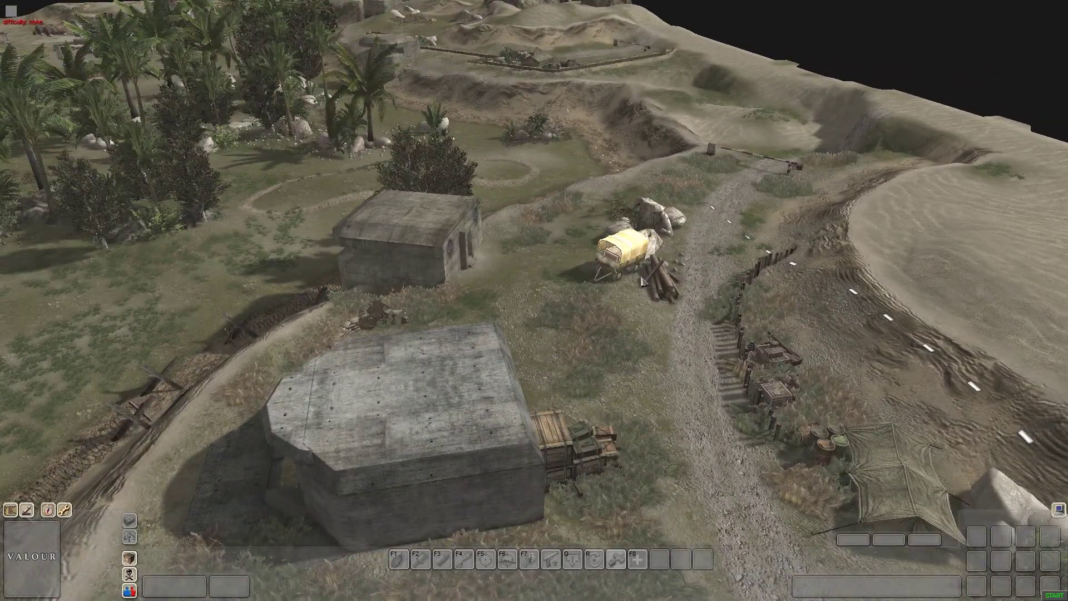
middle_drag(476, 1, 598, 3)
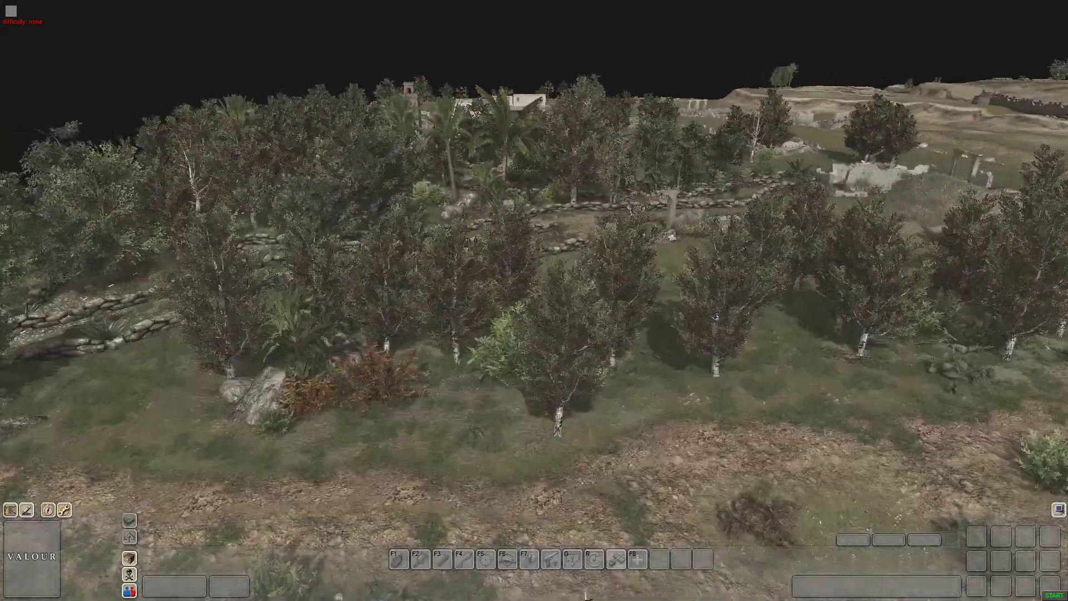
middle_drag(631, 211, 608, 365)
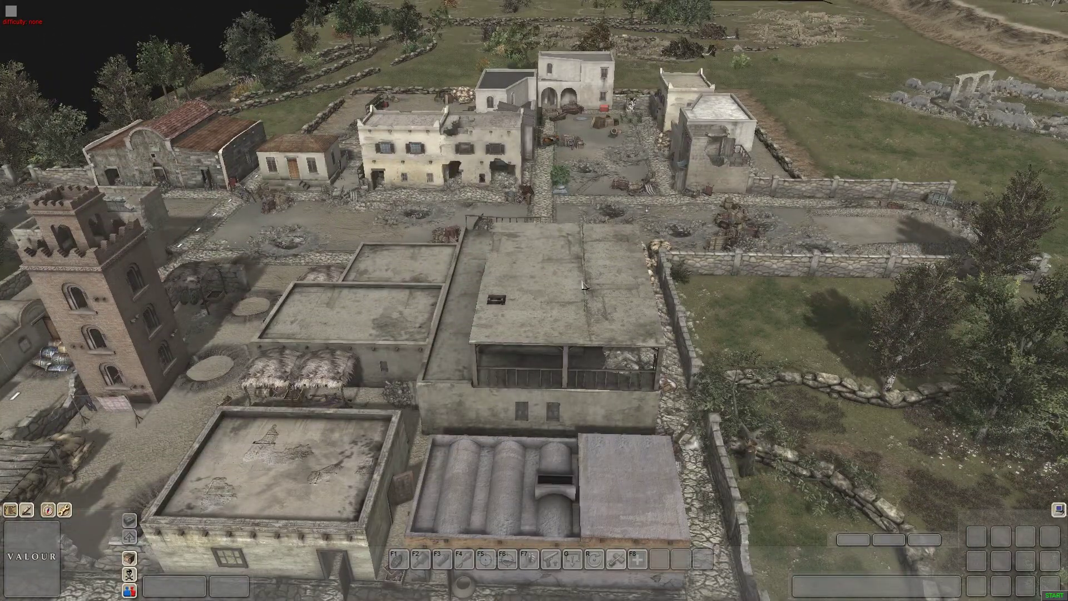
Step: Bring back the entity panel, then exit the map editor from the Esc menu
key(Tab)
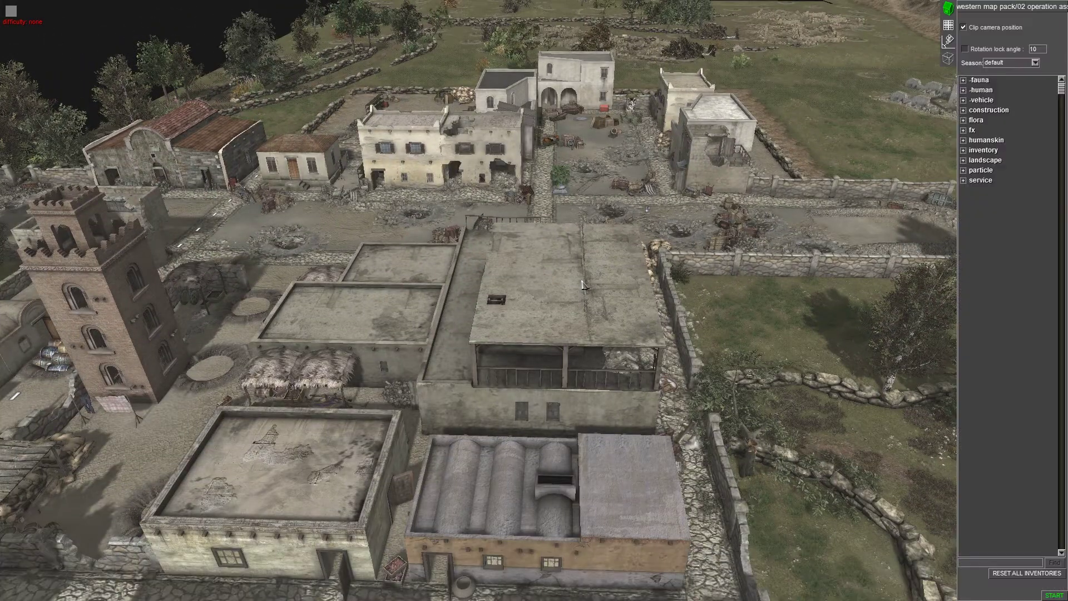
key(Escape)
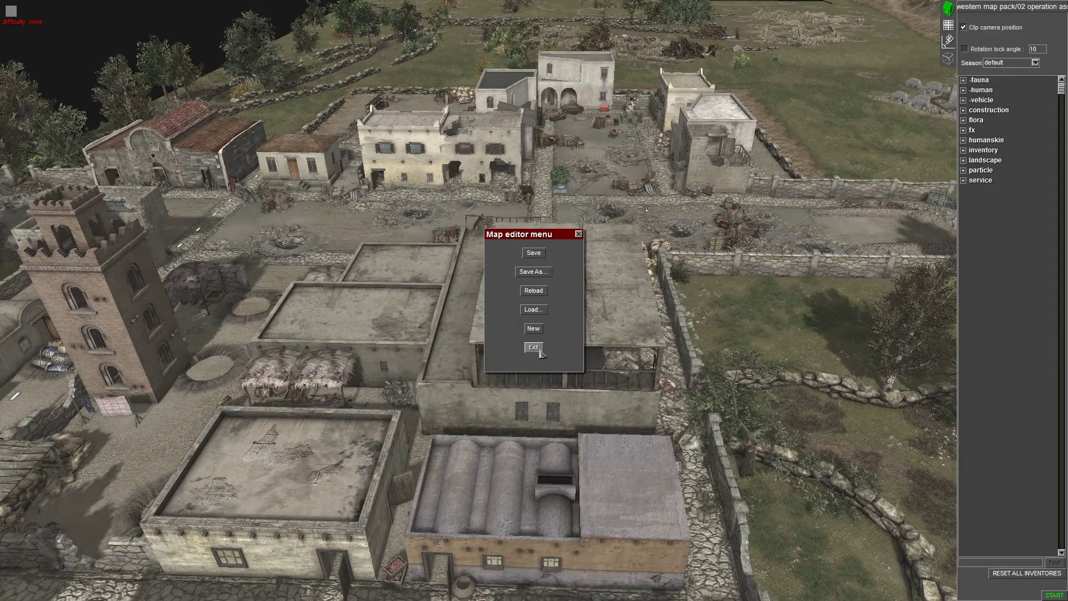
click(539, 349)
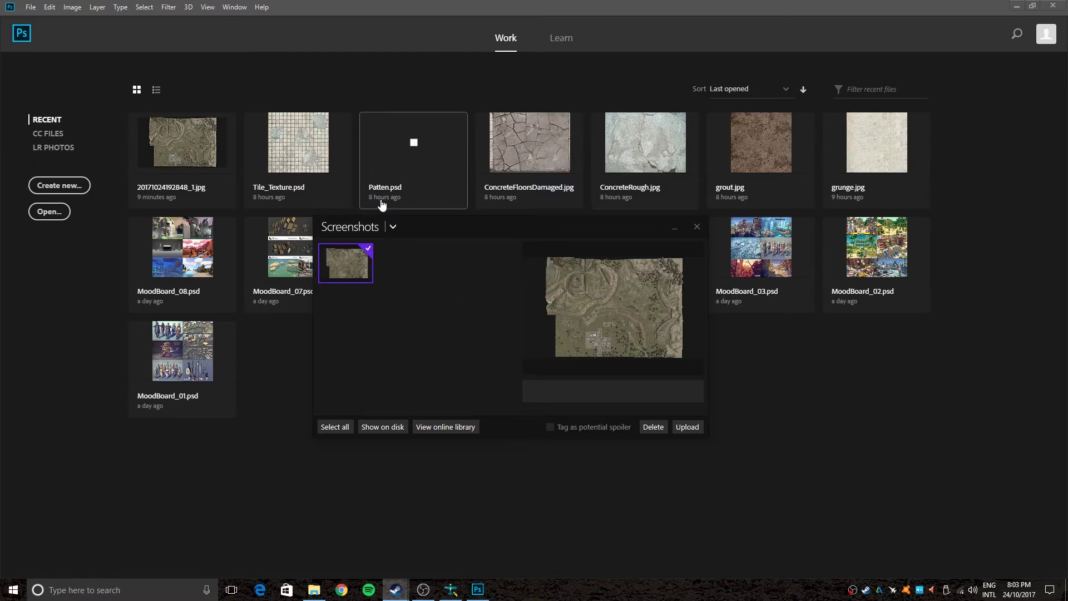
Step: Reveal the map screenshot on disk from Steam and drag the file into Photoshop
drag(476, 232, 500, 236)
click(396, 428)
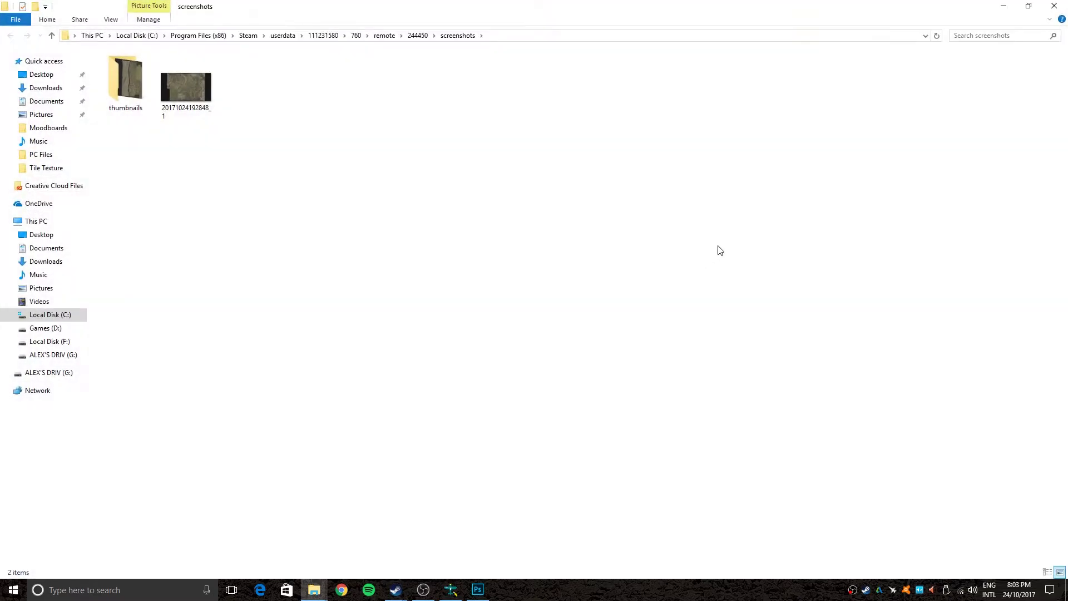
drag(564, 5, 0, 42)
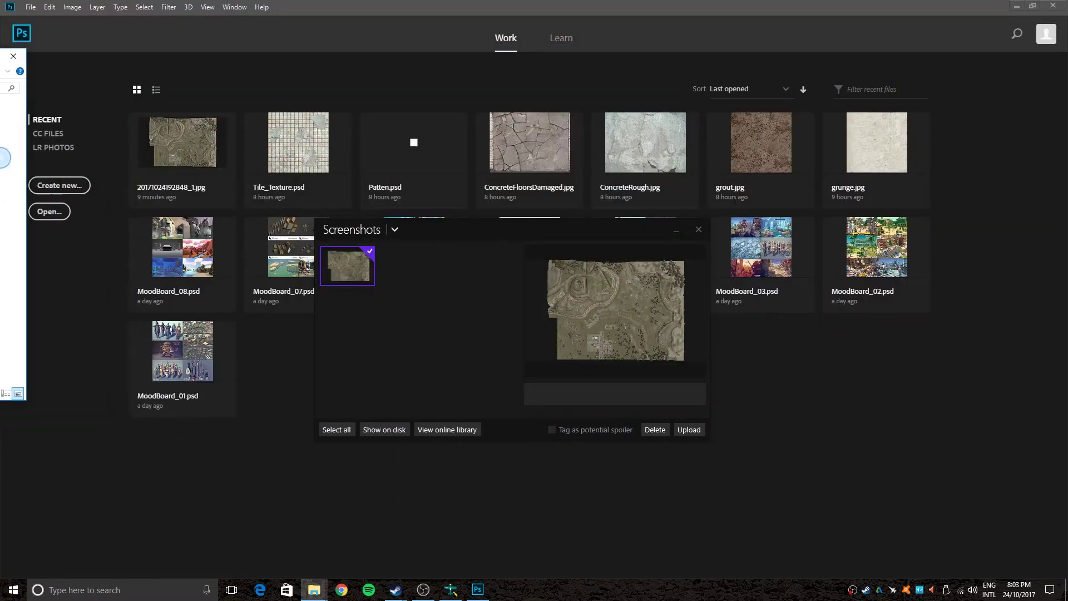
drag(0, 300, 281, 444)
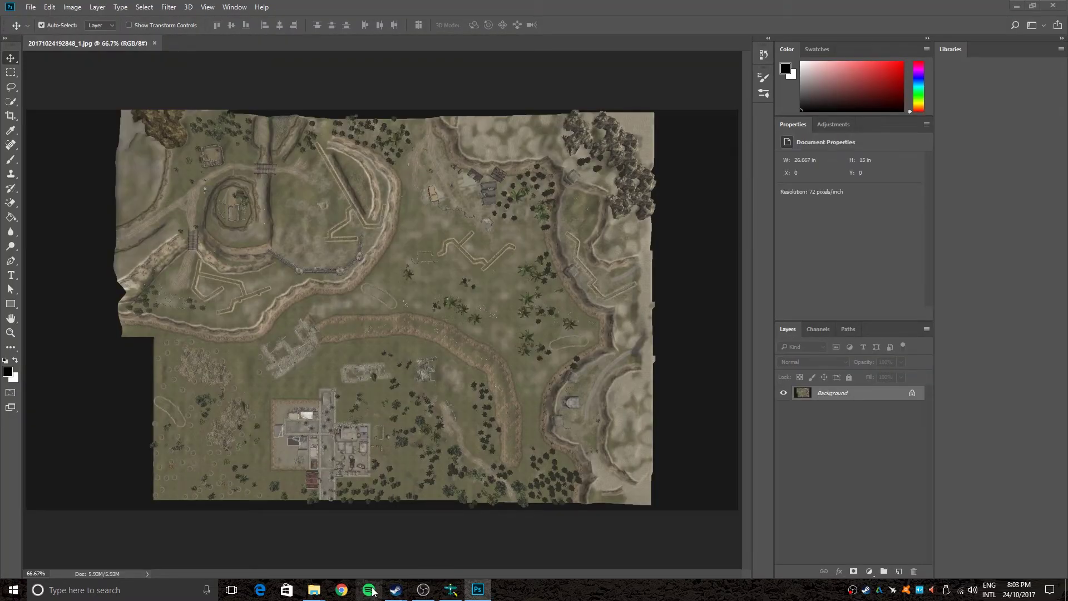
Step: Unlock the Background layer, converting it into Layer 0
mouse_move(395, 590)
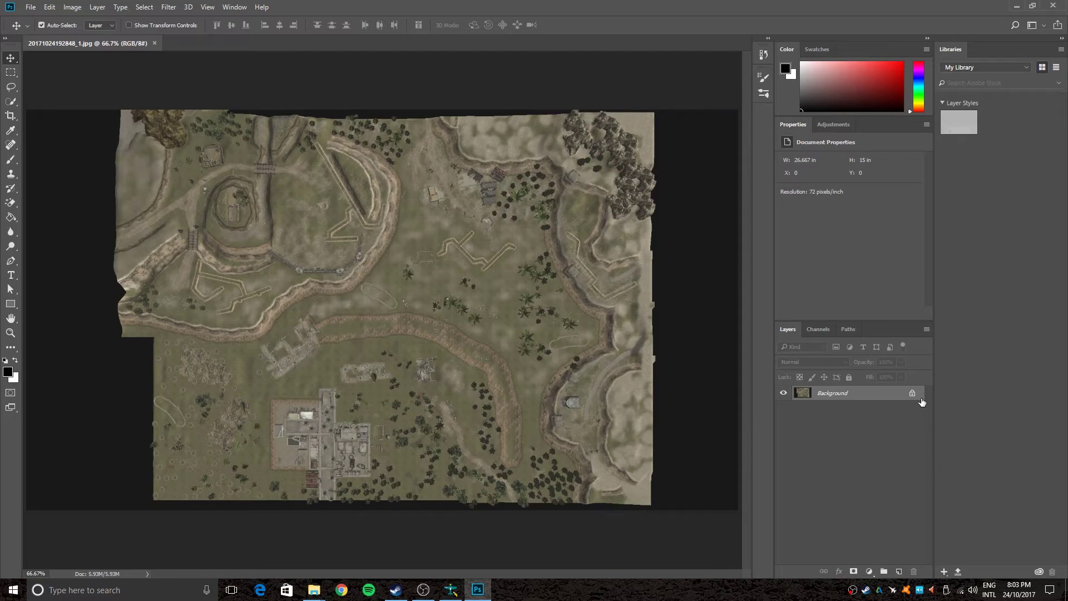
double_click(897, 397)
key(Return)
alt+scroll(364, 269, down, 1)
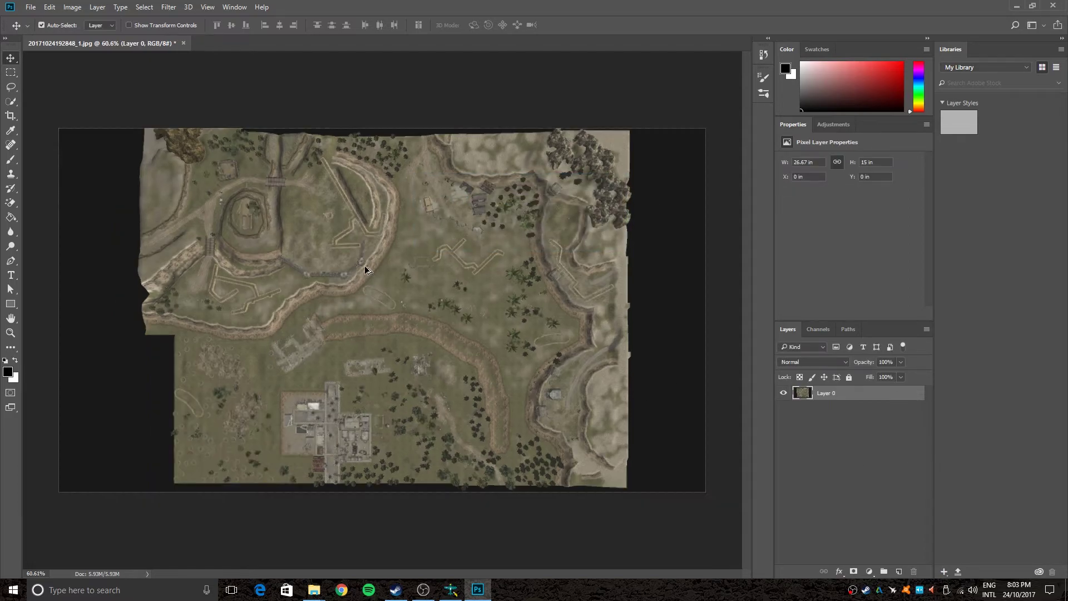
Step: Erase the dark left and top border strips using Rectangular Marquee selections
click(10, 72)
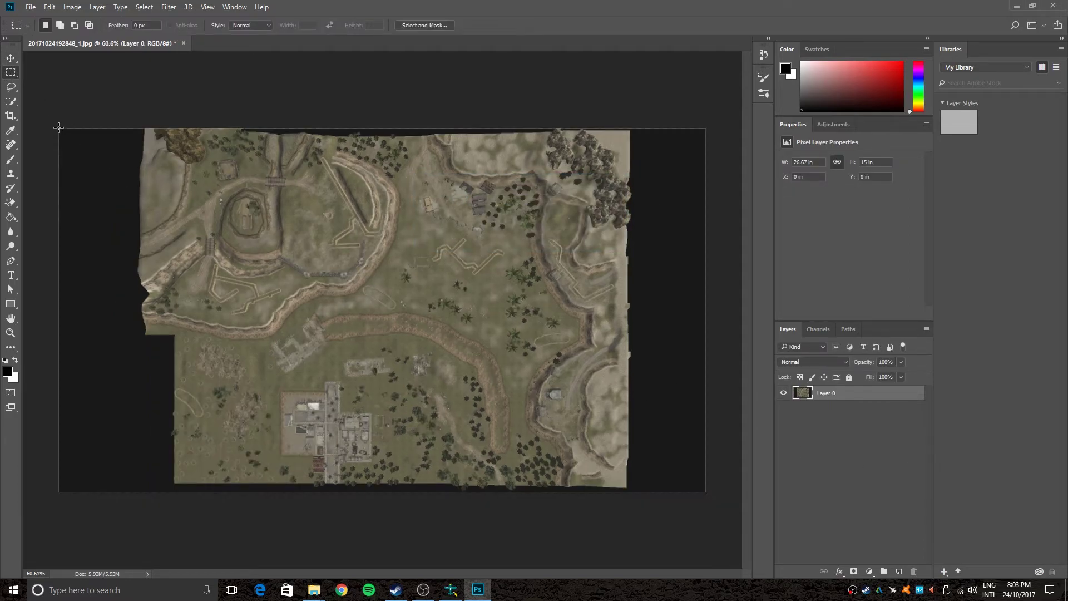
drag(59, 128, 173, 503)
key(Delete)
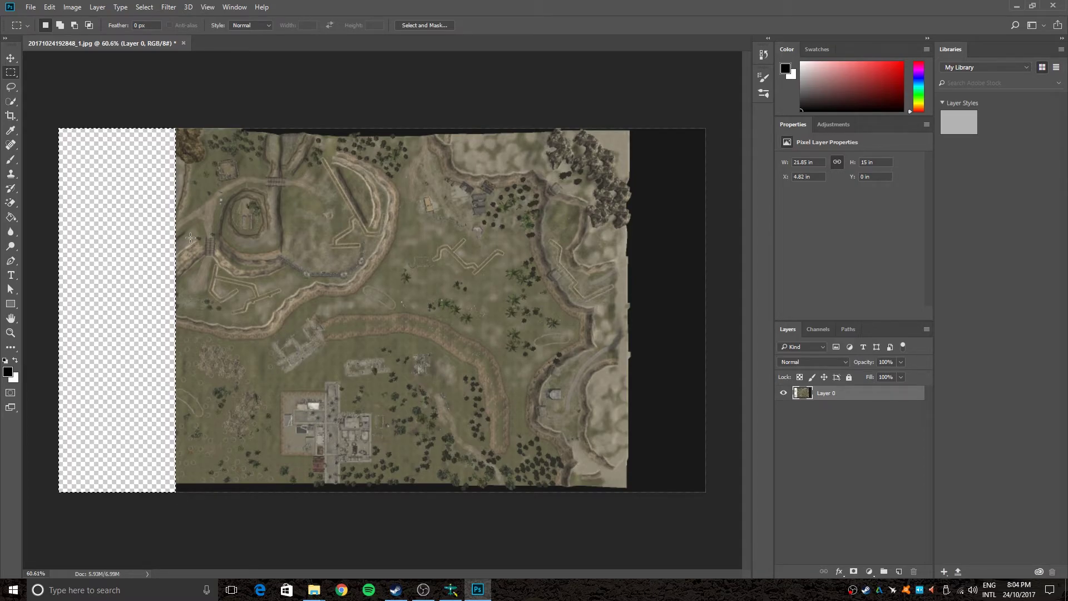
key(ctrl+d)
drag(175, 128, 629, 137)
key(Delete)
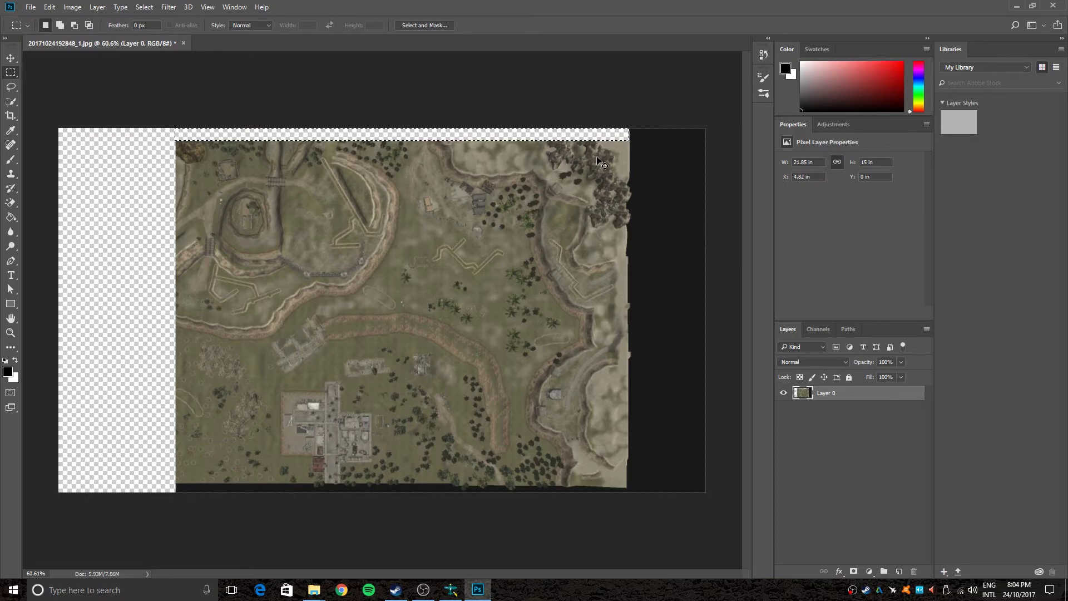
key(ctrl+d)
Step: Erase the dark right and bottom border strips the same way
drag(628, 128, 714, 501)
key(Delete)
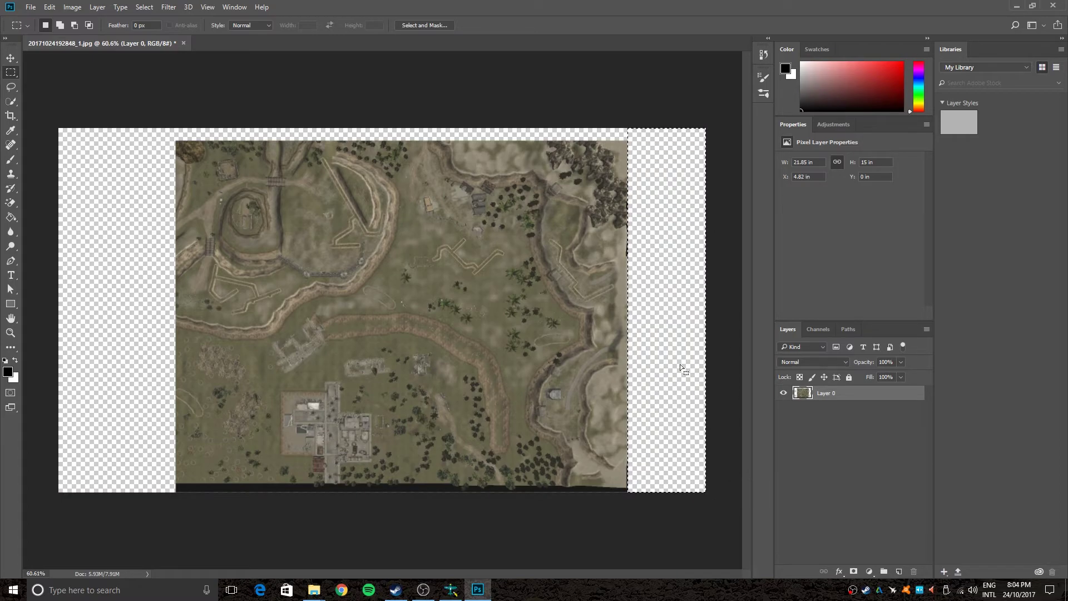
key(ctrl+d)
drag(625, 128, 698, 538)
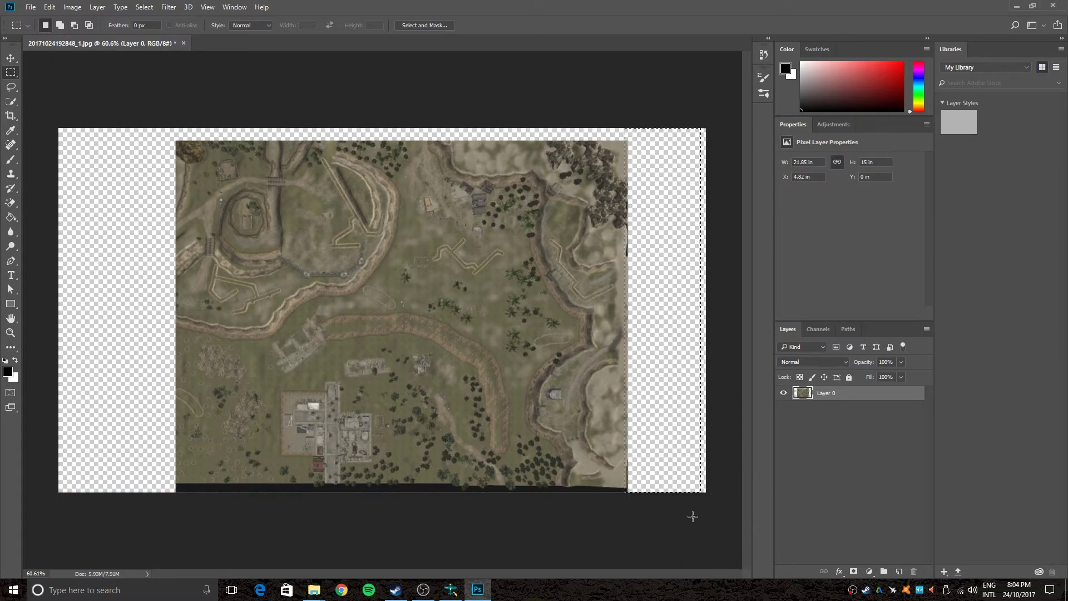
drag(174, 480, 619, 523)
key(Delete)
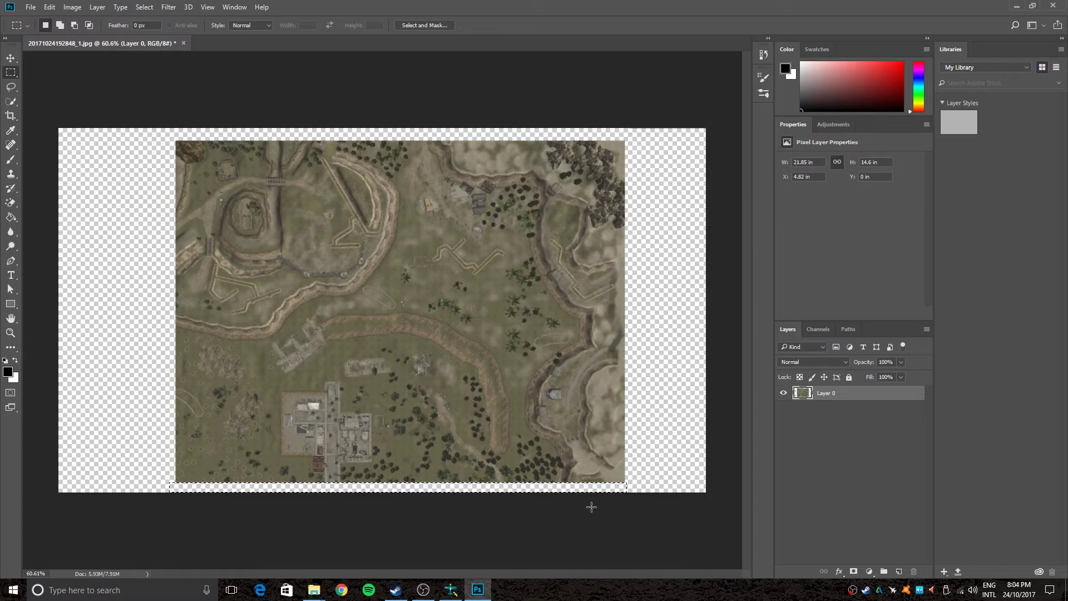
key(ctrl+d)
Step: Select Layer 0's pixels, apply Image > Trim on Transparent Pixels, then deselect
ctrl+click(807, 397)
drag(621, 119, 716, 134)
drag(615, 106, 720, 133)
click(704, 143)
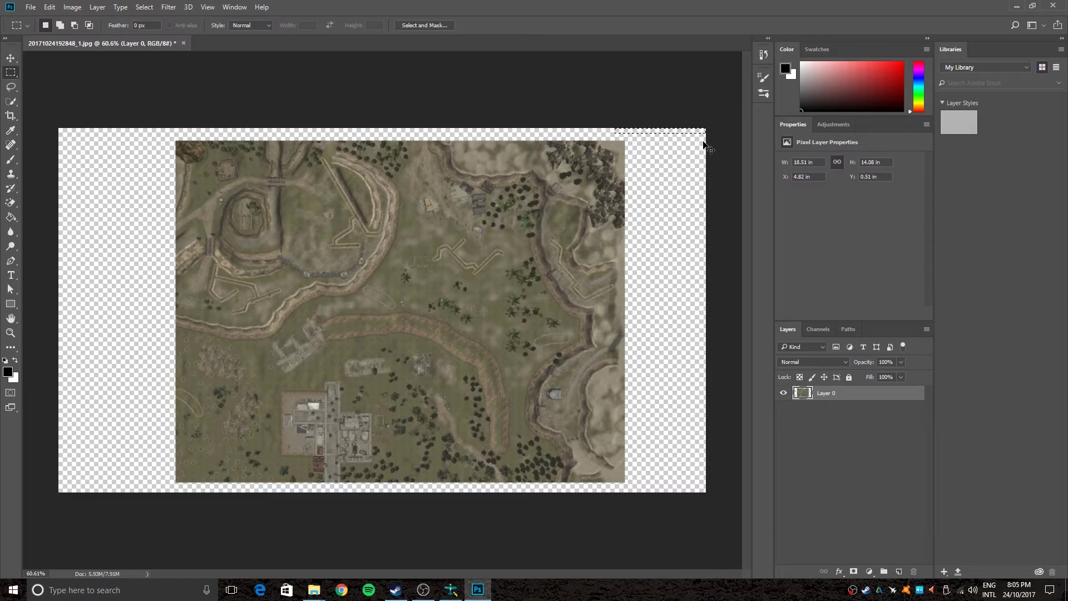
ctrl+click(806, 393)
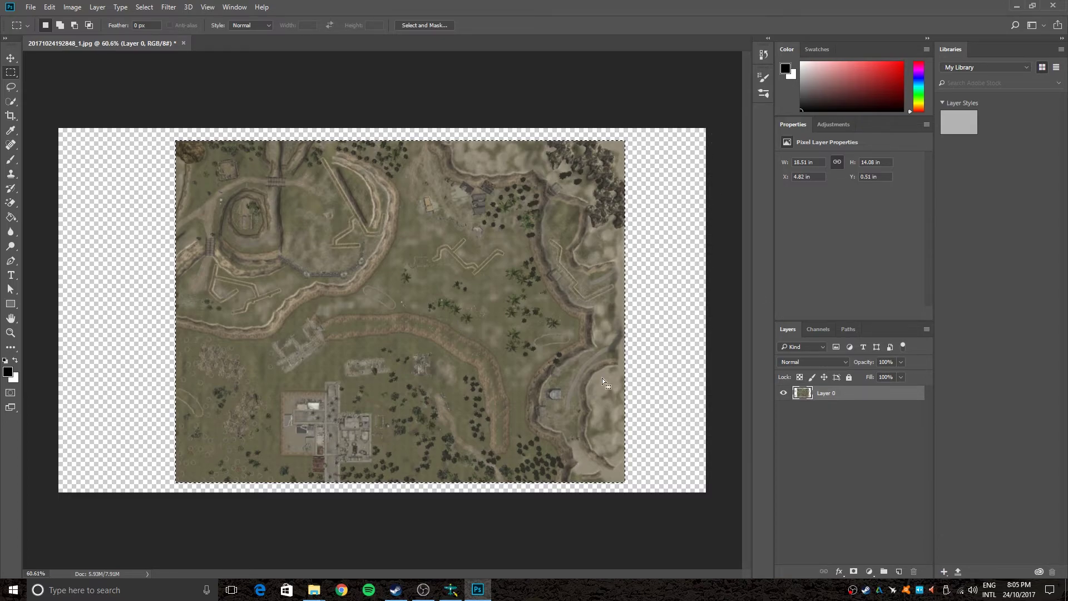
click(78, 8)
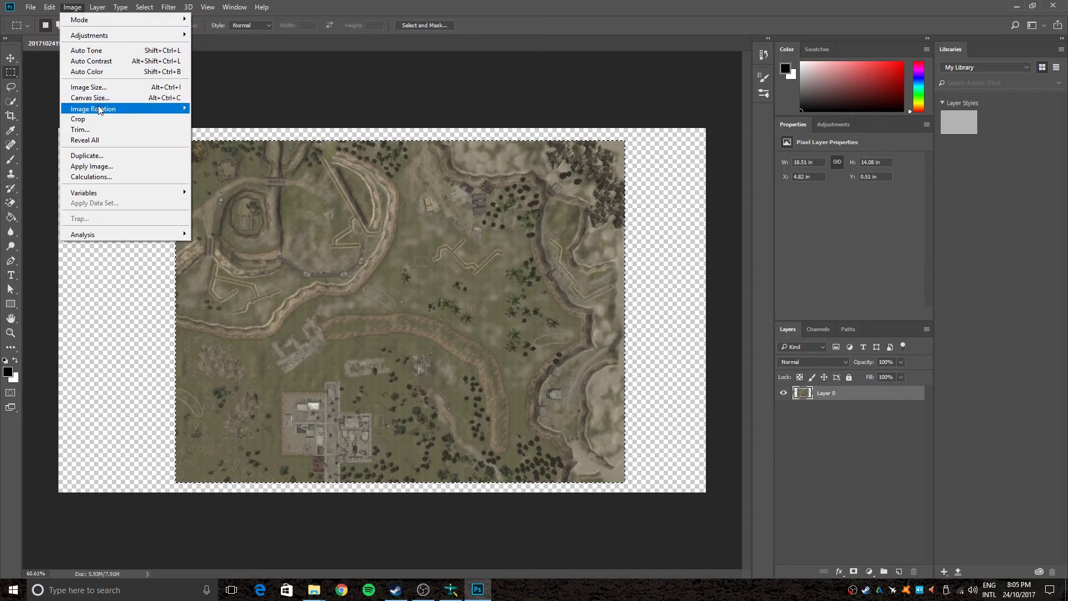
click(81, 129)
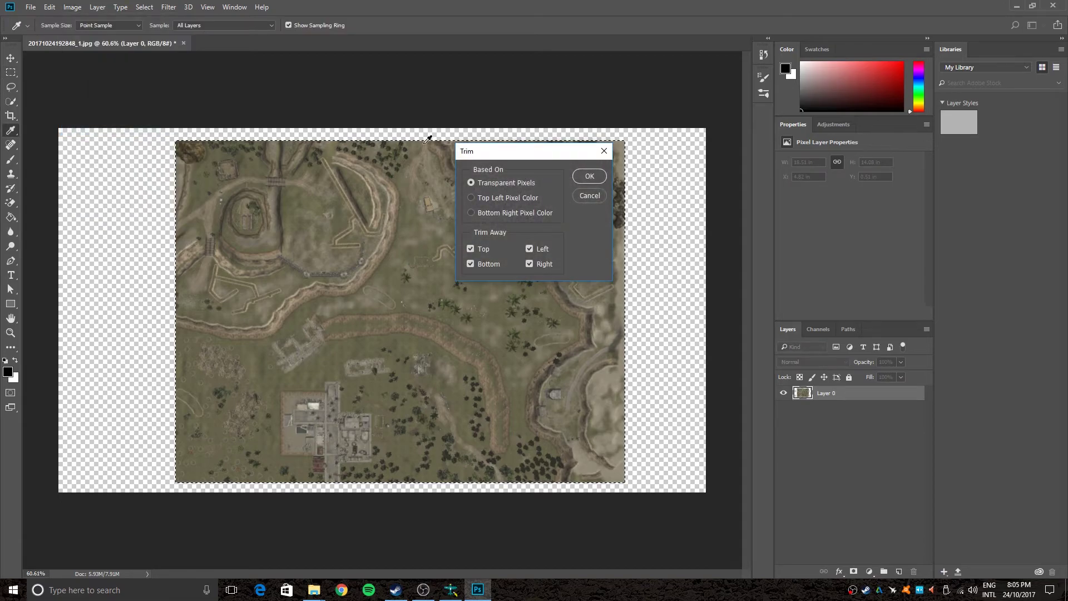
click(589, 176)
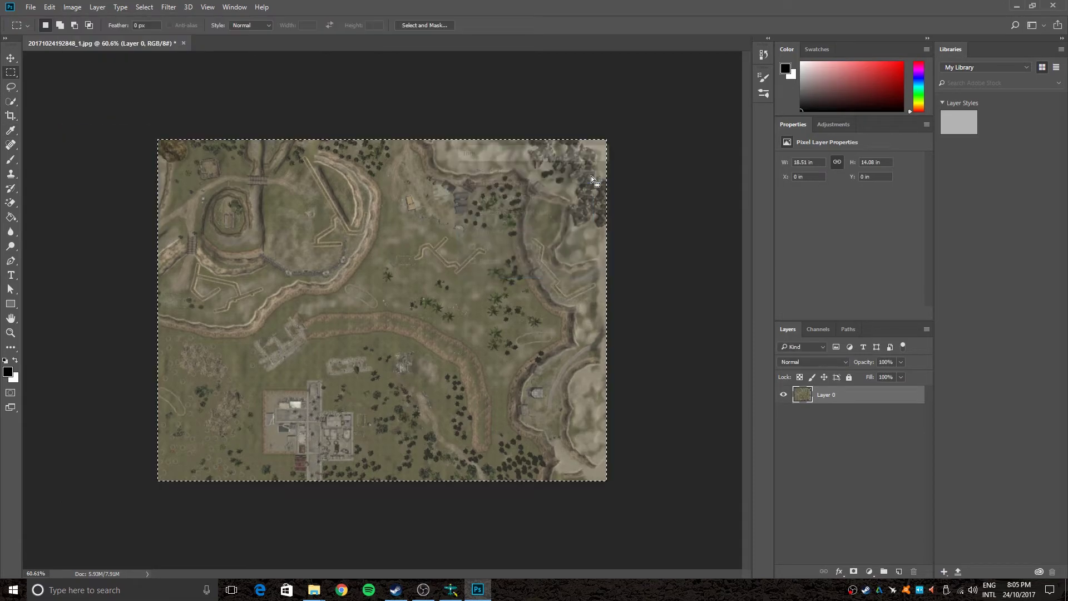
click(397, 288)
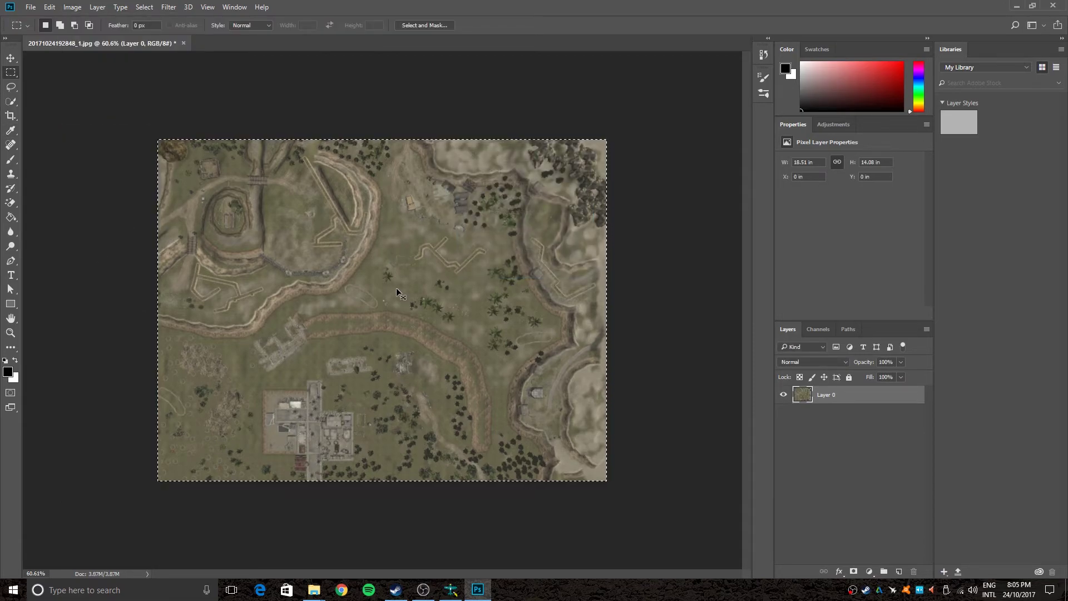
Step: Start a Save As of the trimmed map in JPEG format into the Desktop folder
click(31, 8)
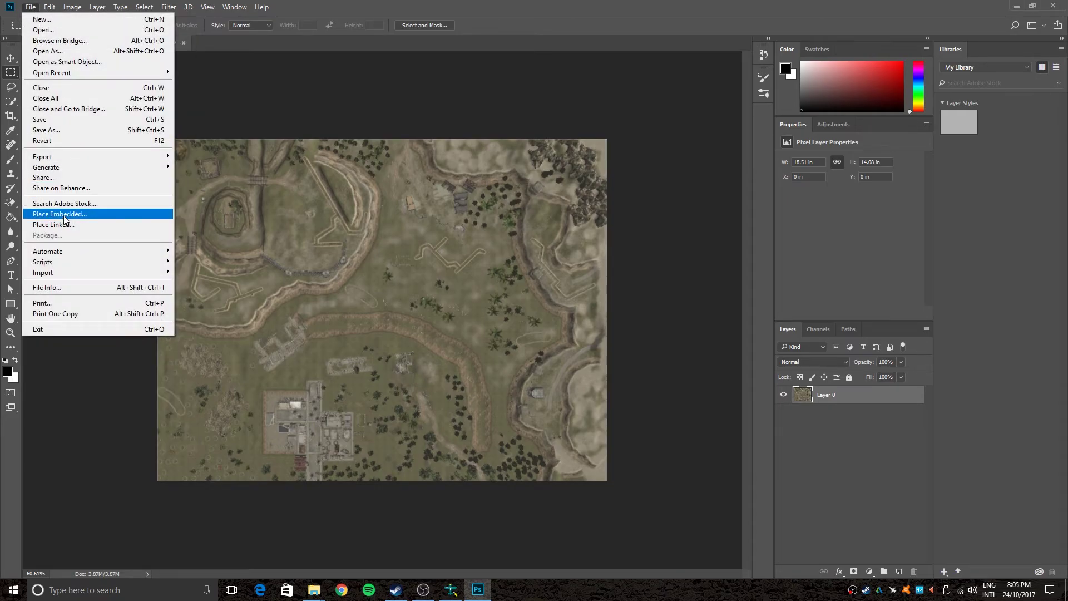
click(45, 130)
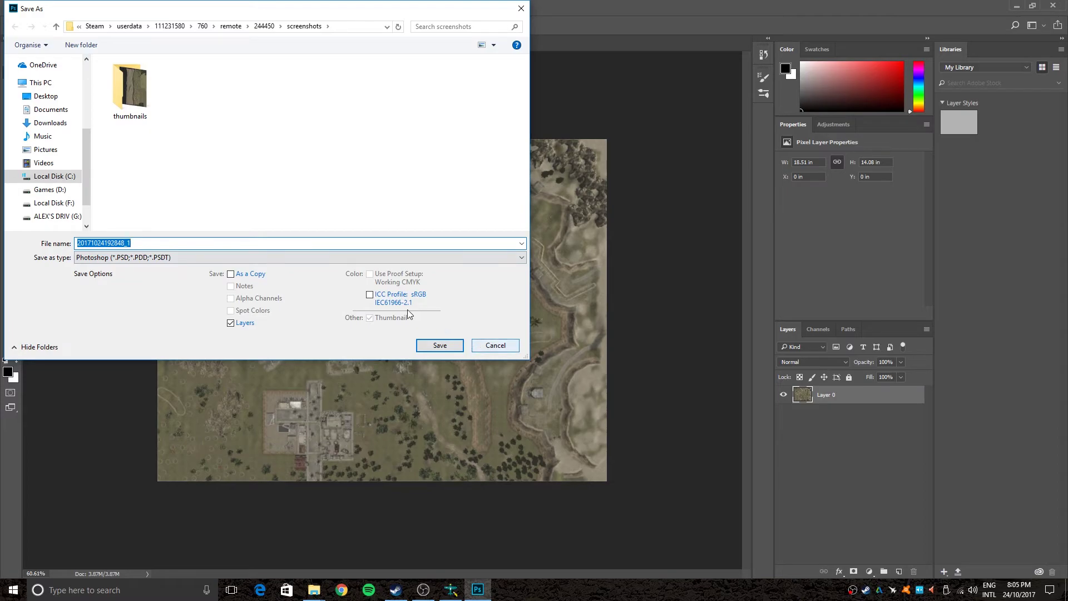
click(495, 346)
click(31, 8)
click(56, 130)
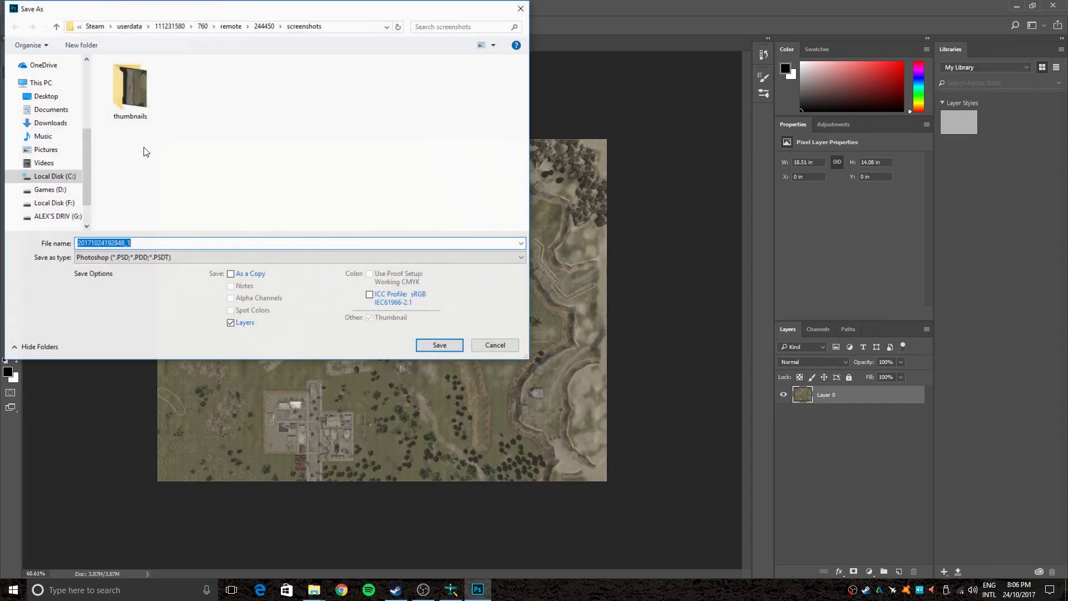
click(143, 257)
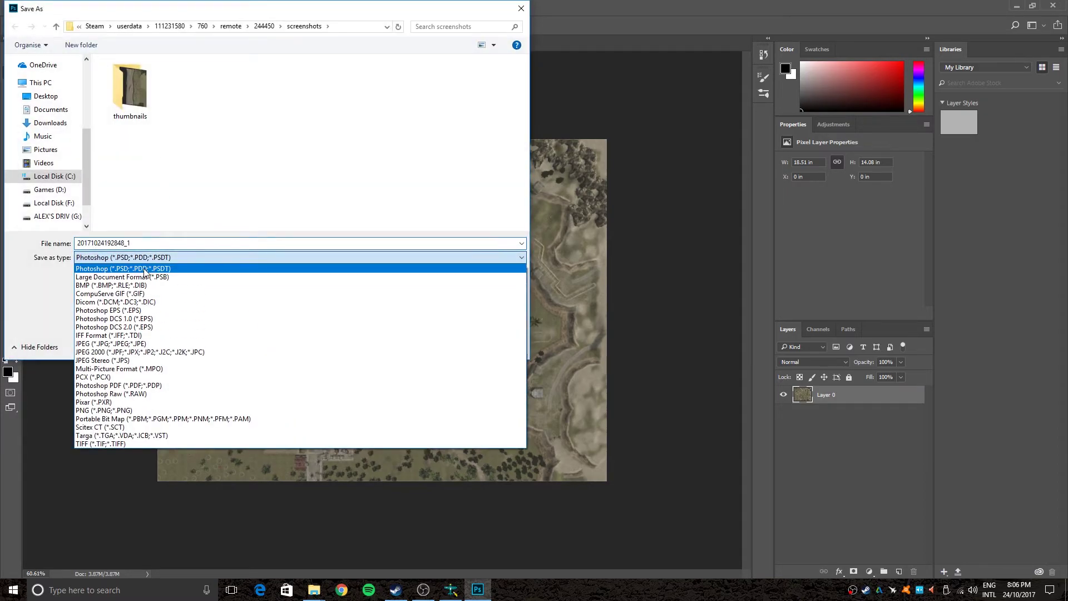
click(102, 344)
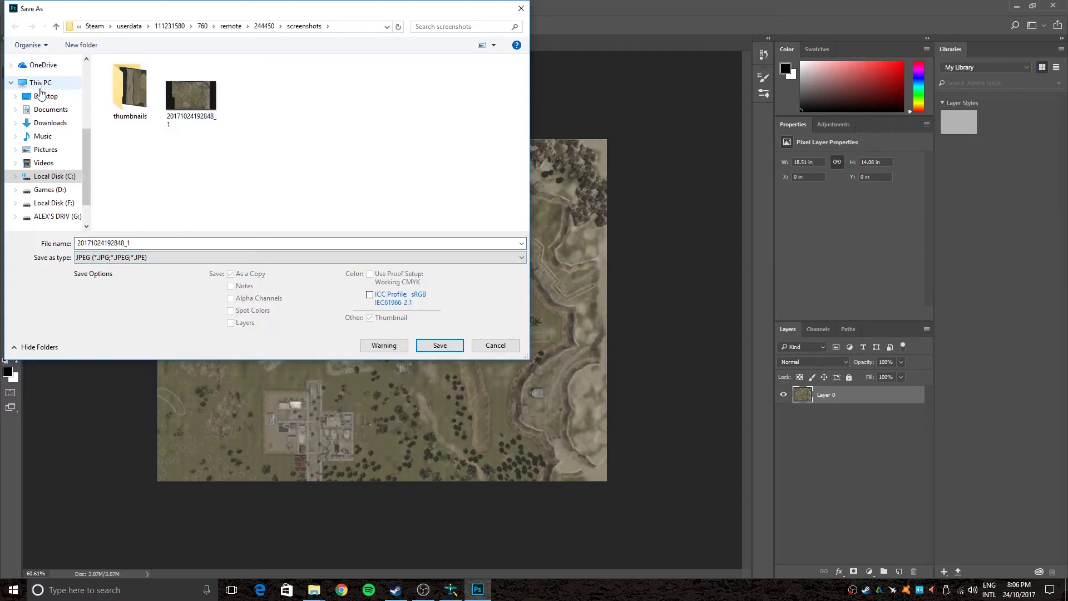
click(45, 95)
Step: Name the file minimap, accept the JPEG quality options, and close Photoshop
click(157, 245)
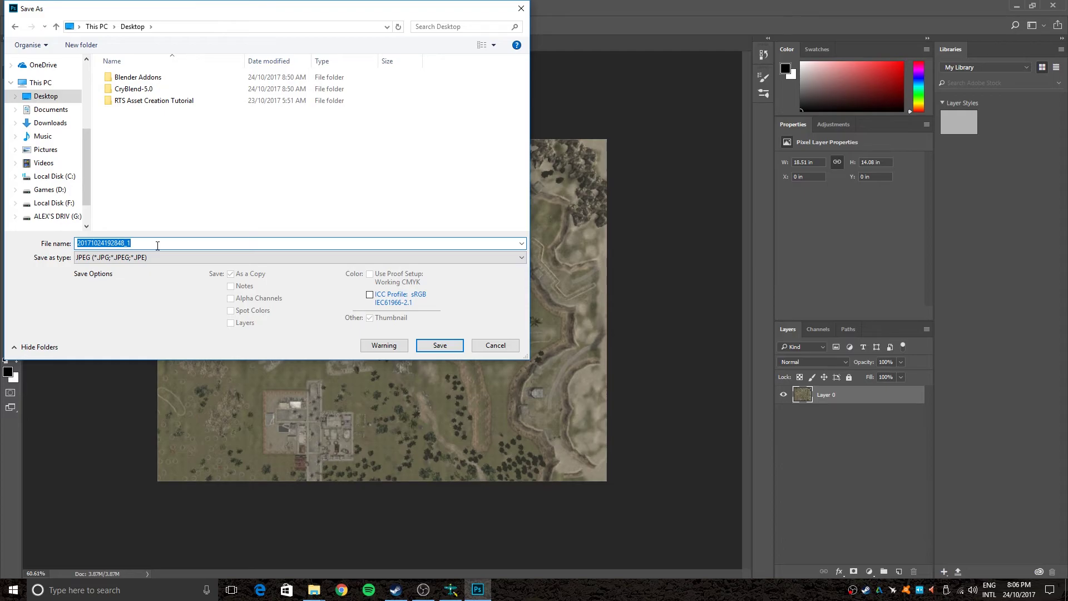
text(minimap)
click(455, 352)
click(594, 167)
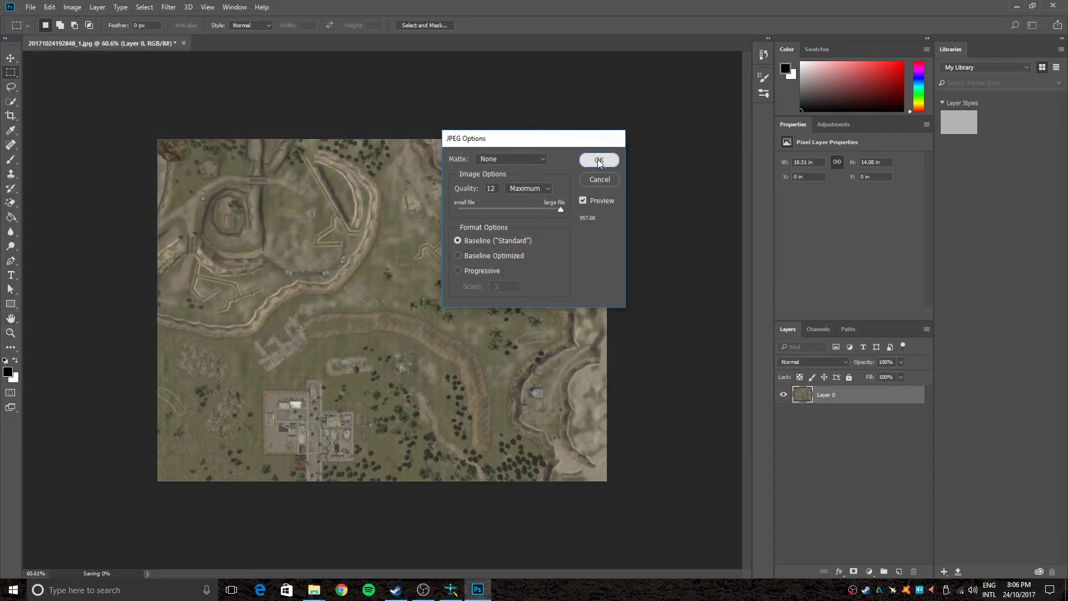
click(1053, 6)
Step: Discard Photoshop's unsaved changes and load the minimap image into DXTBmp
click(552, 227)
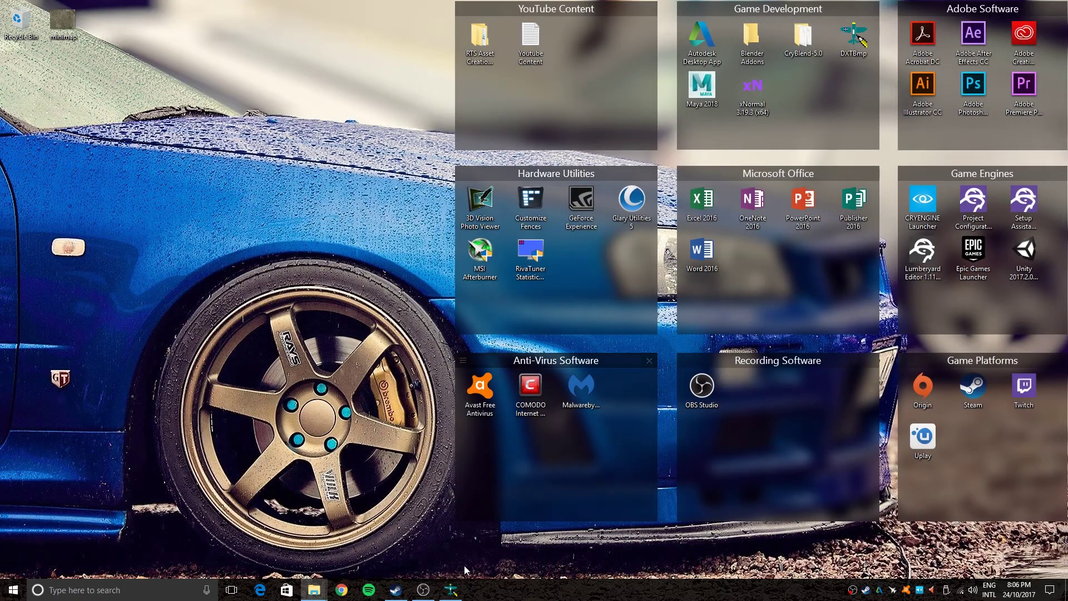
click(450, 589)
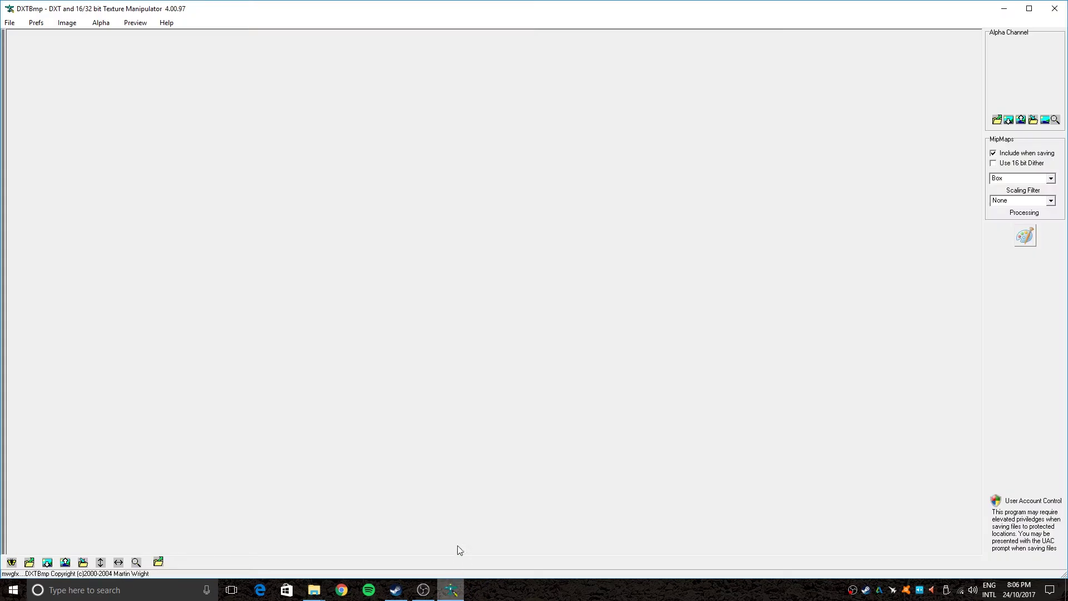
click(9, 23)
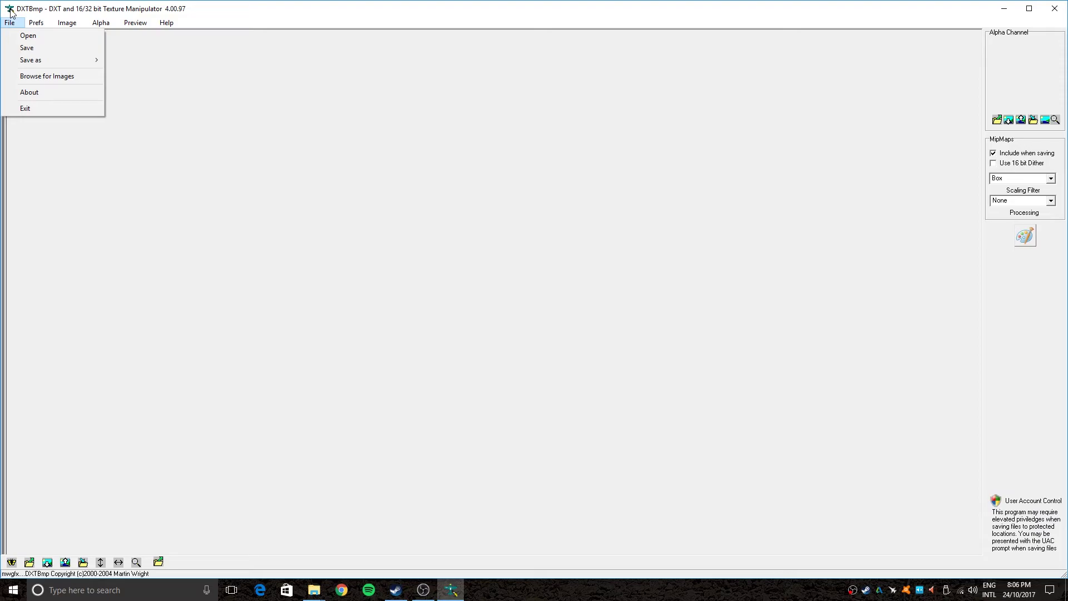
click(36, 36)
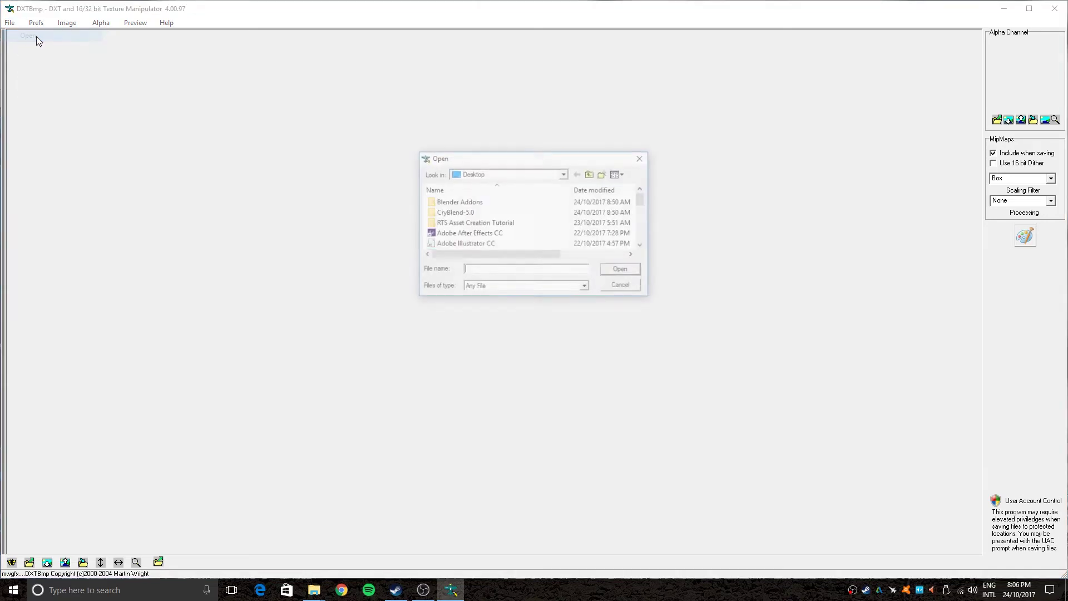
scroll(496, 212, down, 5)
scroll(497, 212, up, 2)
double_click(450, 213)
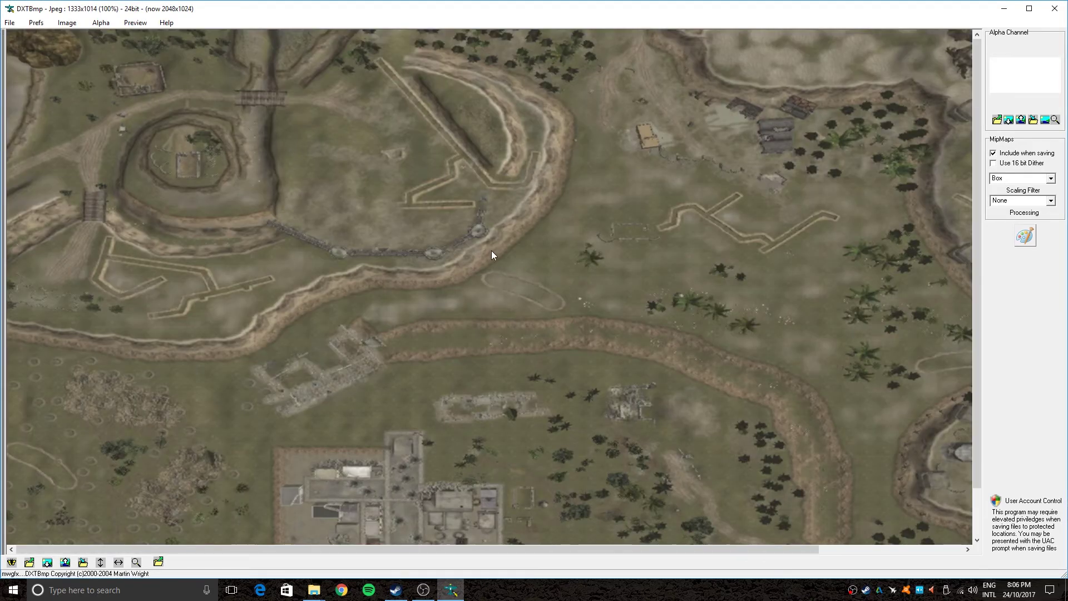
Step: Export the image as a DXT1 DDS texture named minimap on the Desktop, then close DXTBmp
click(10, 23)
mouse_move(49, 62)
click(139, 59)
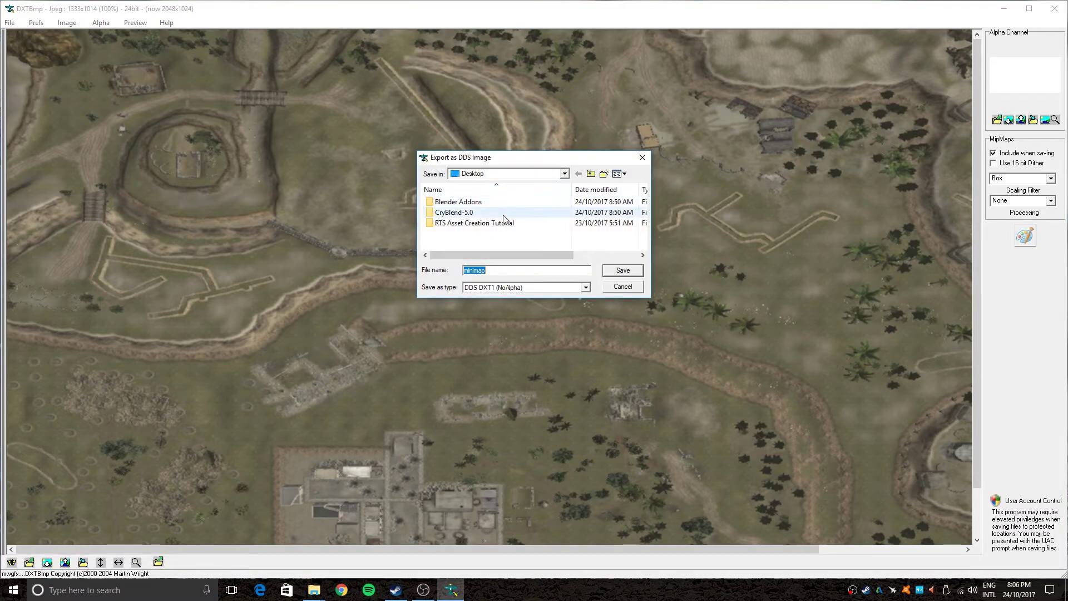
click(623, 271)
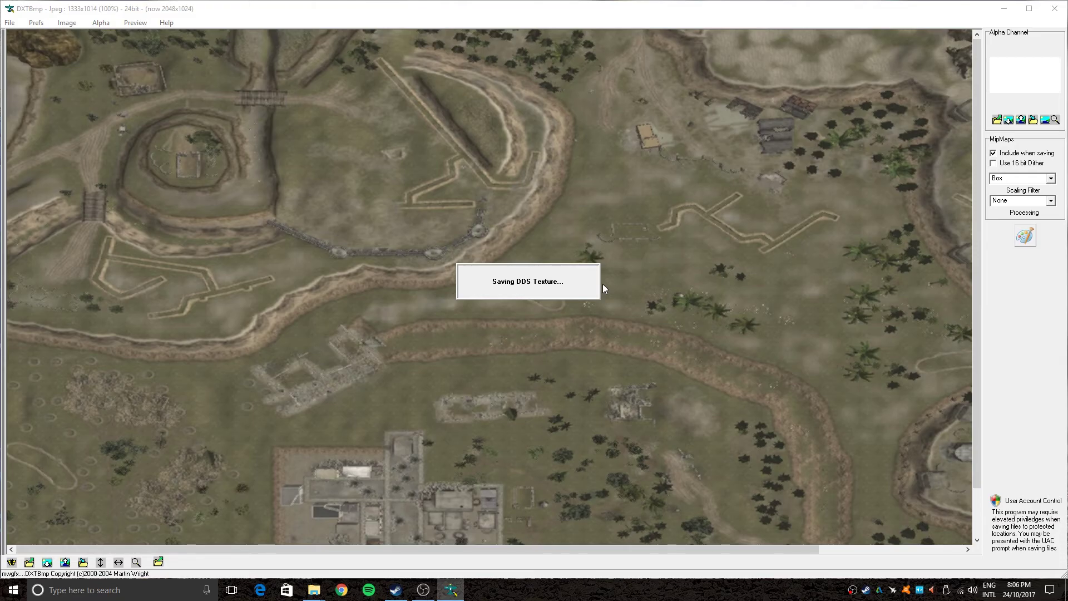
click(1054, 8)
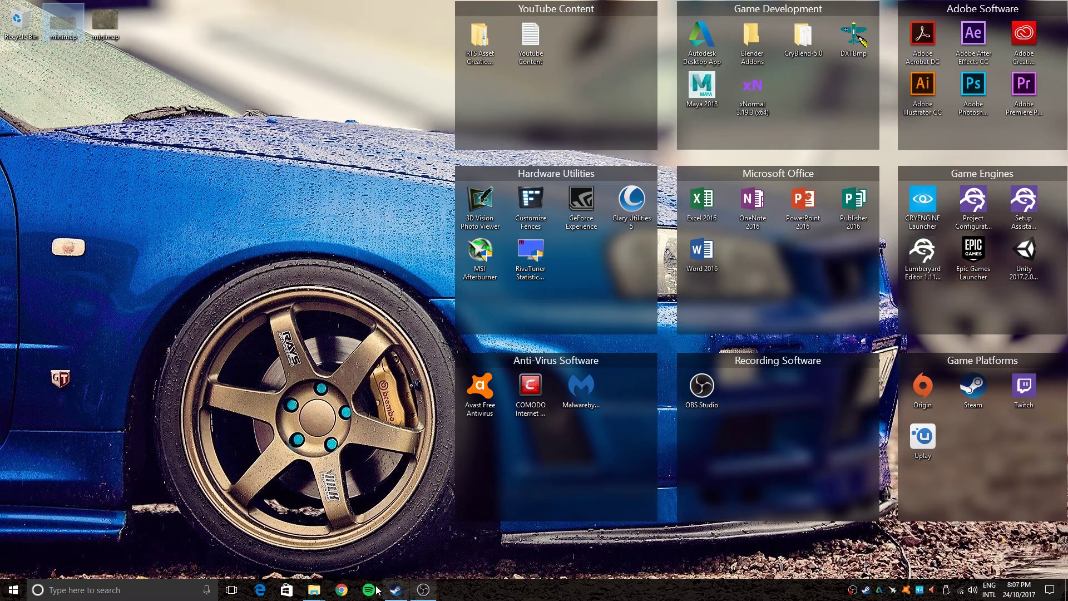
Step: Browse the Men of War folder to resource\map\My Mods\operation assistance\...\operation assistance mission folder
mouse_move(314, 590)
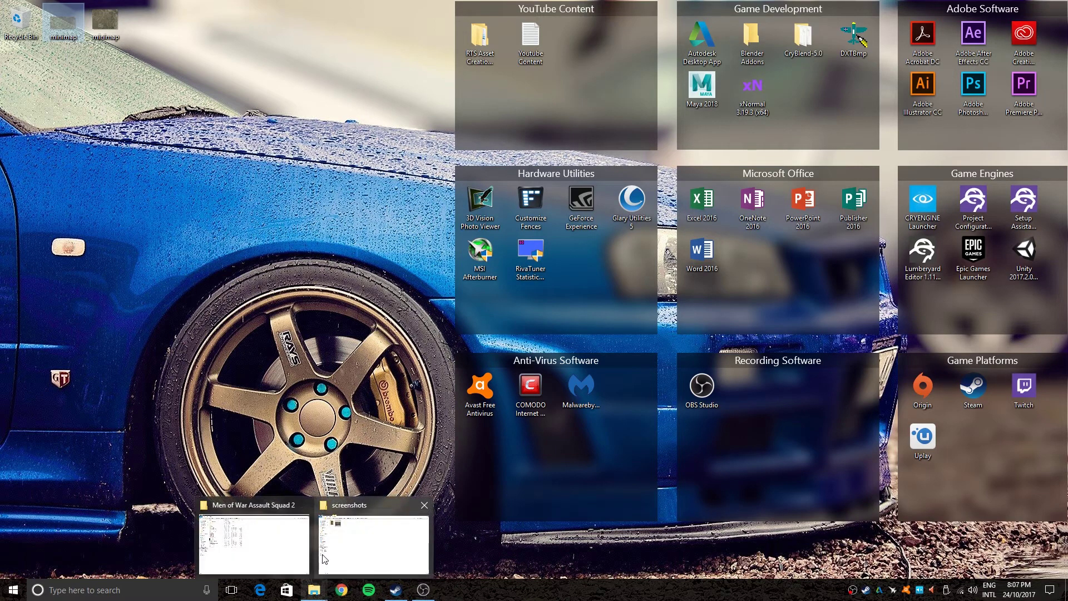
click(286, 542)
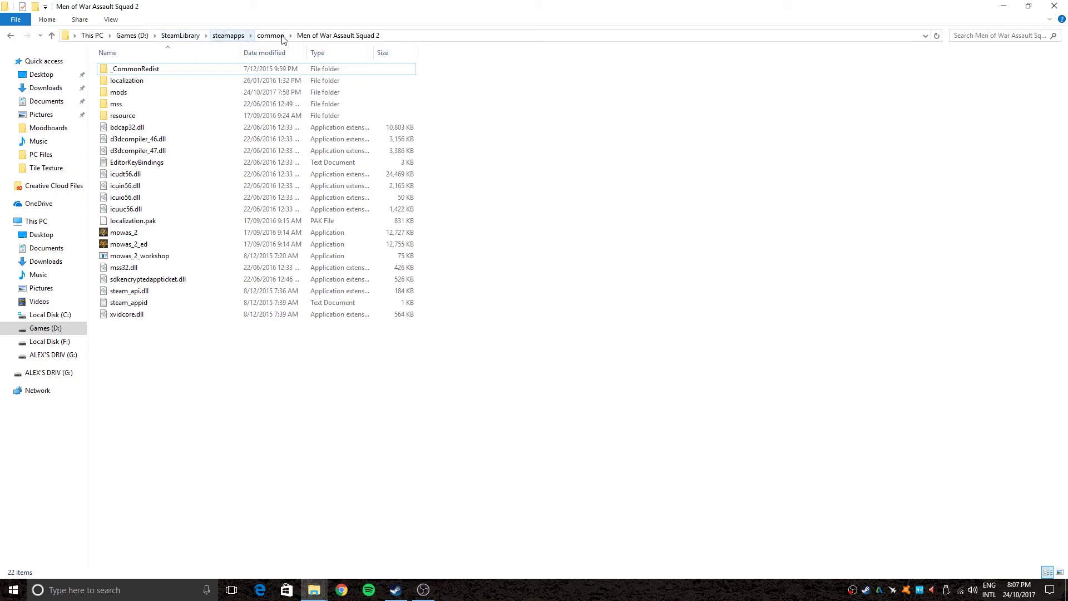
double_click(129, 116)
double_click(126, 93)
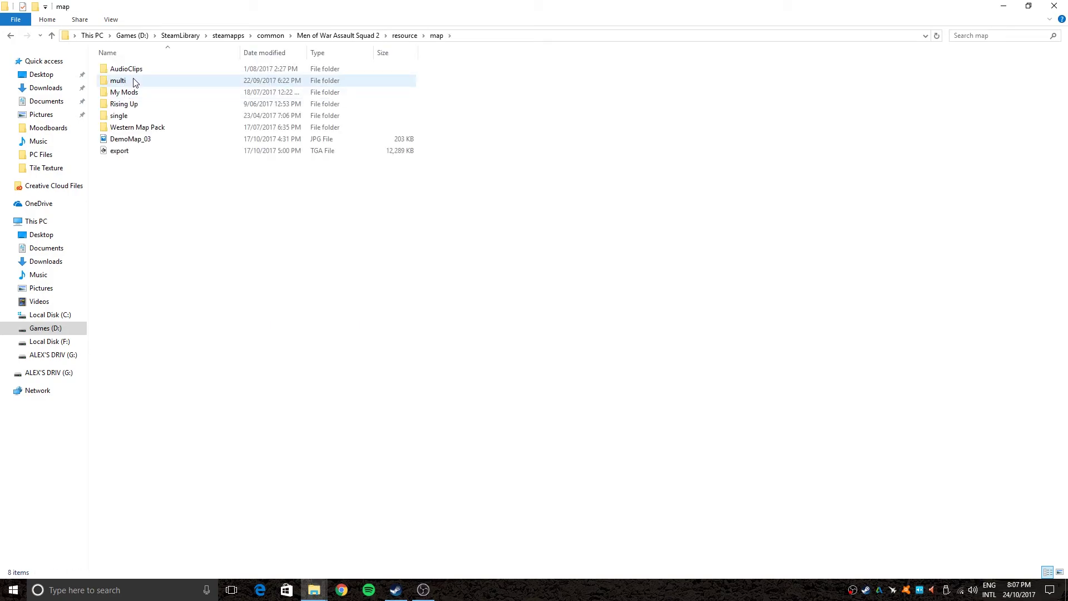
double_click(125, 93)
double_click(122, 70)
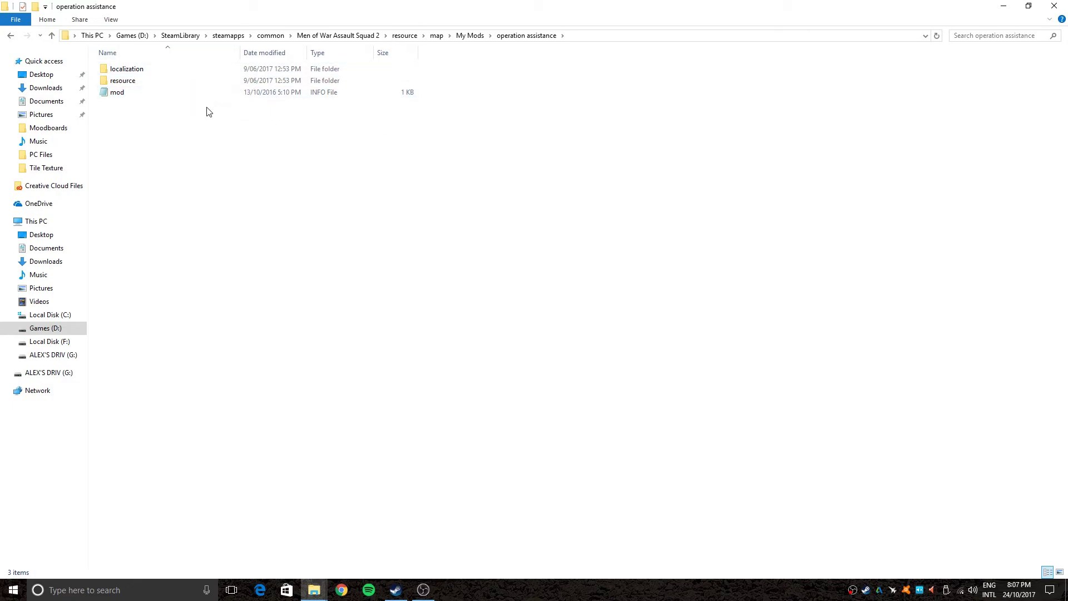
double_click(152, 82)
double_click(158, 80)
double_click(160, 76)
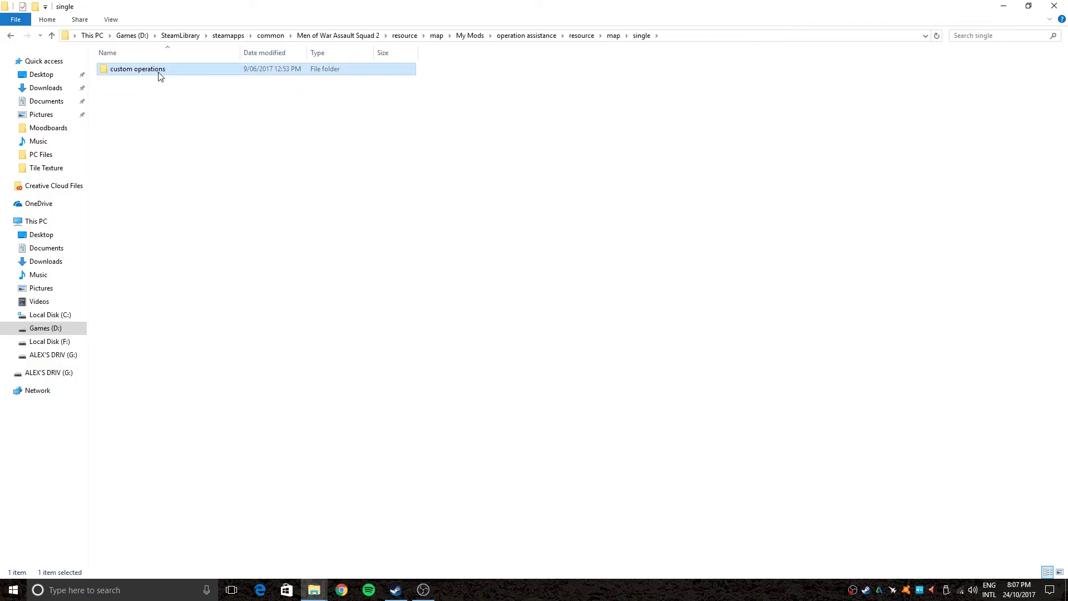
double_click(159, 76)
double_click(160, 76)
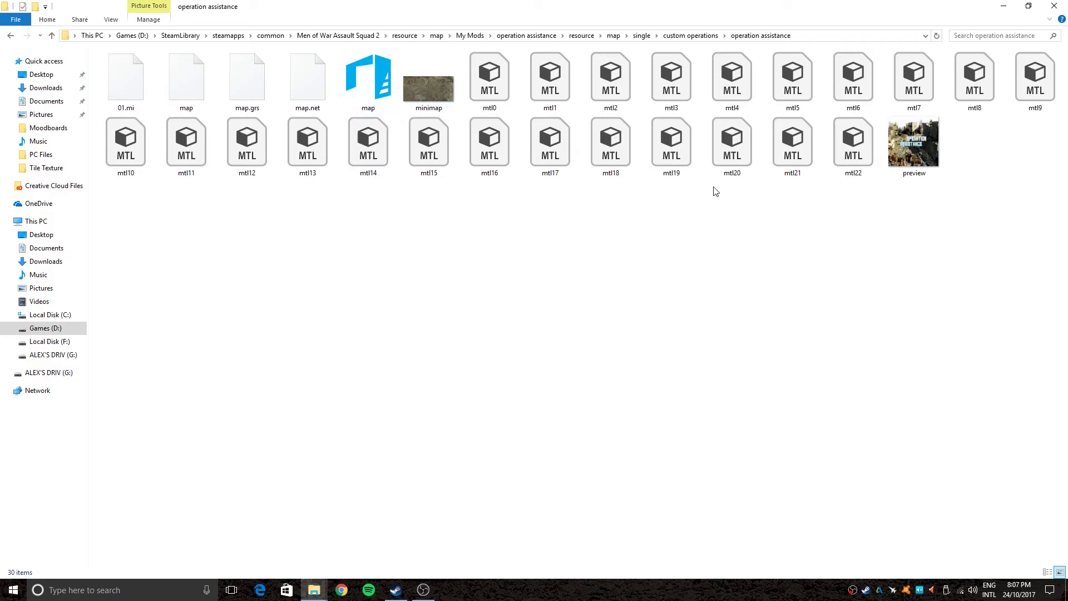
Step: Paste minimap.dds into the mission folder, replacing the old minimap
key(ctrl+v)
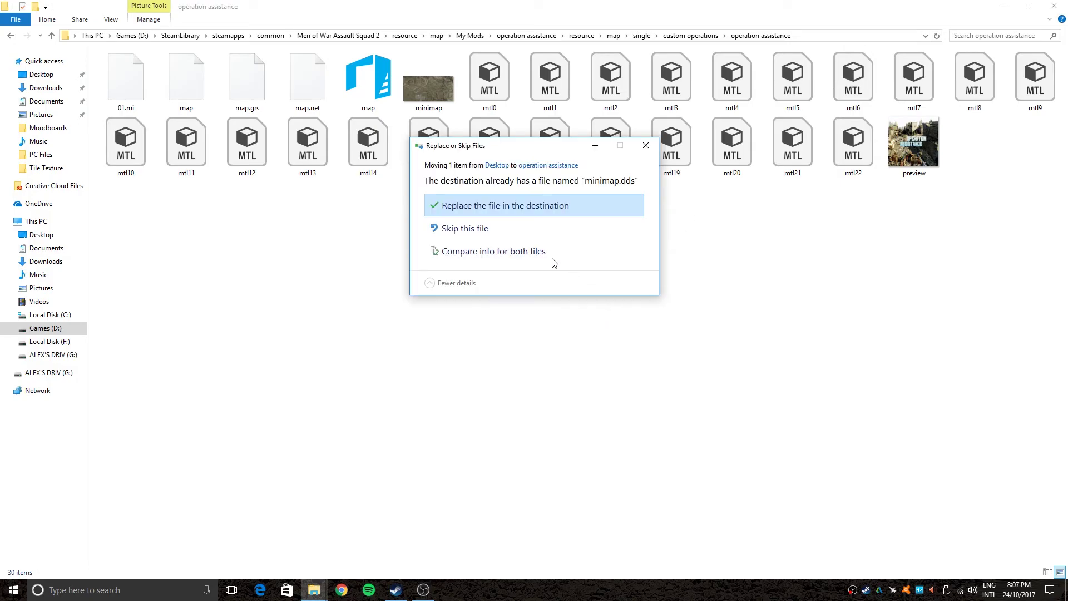
click(460, 205)
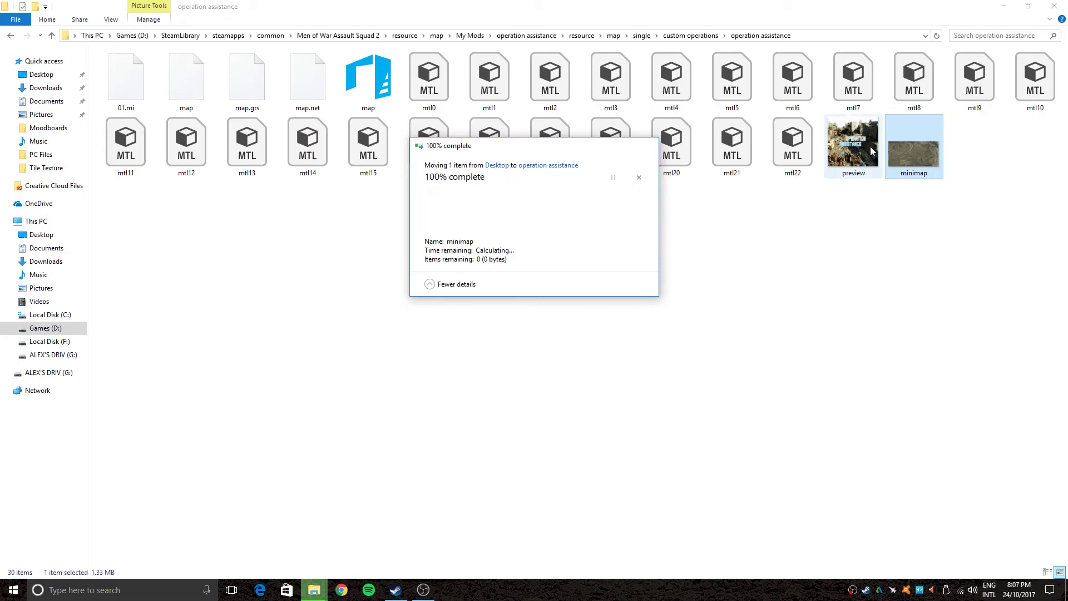
click(551, 339)
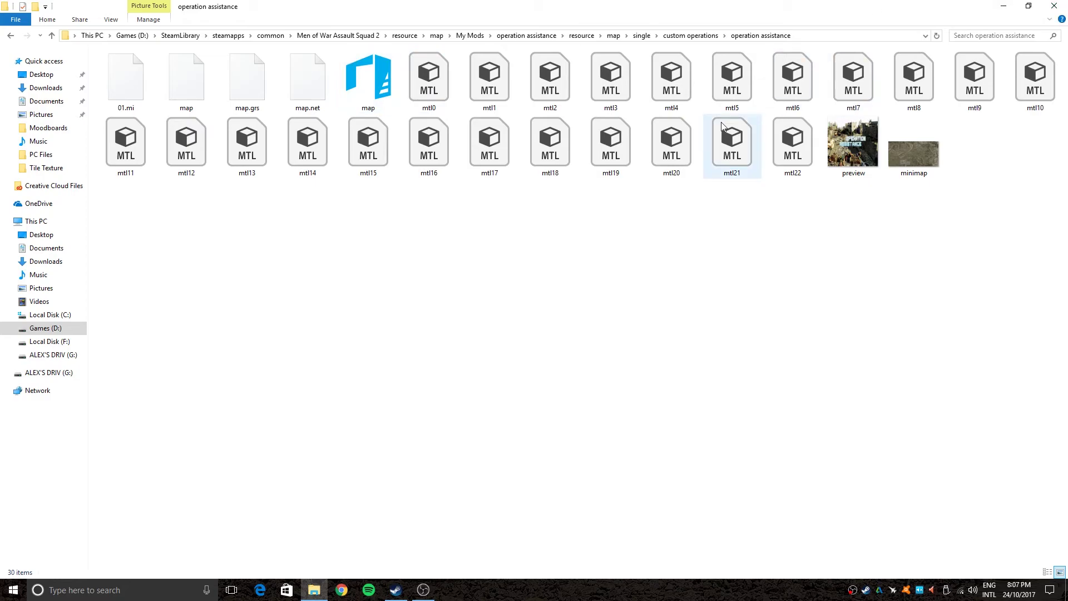
Step: Return to the Men of War Assault Squad 2 folder and browse to resource\map\My Mods\operation assistance
click(358, 36)
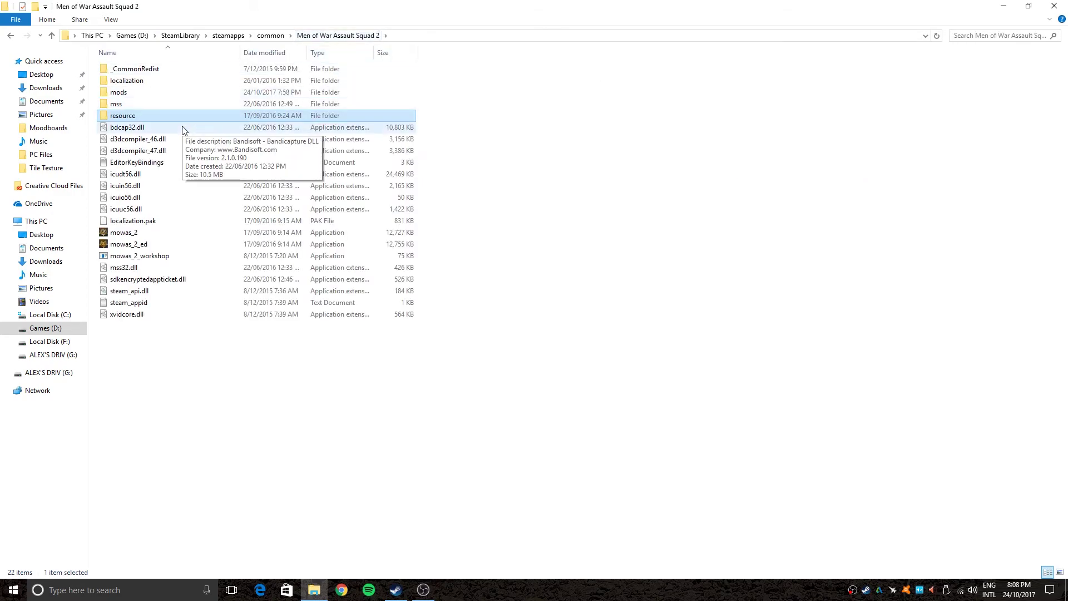
double_click(142, 115)
double_click(140, 94)
double_click(133, 93)
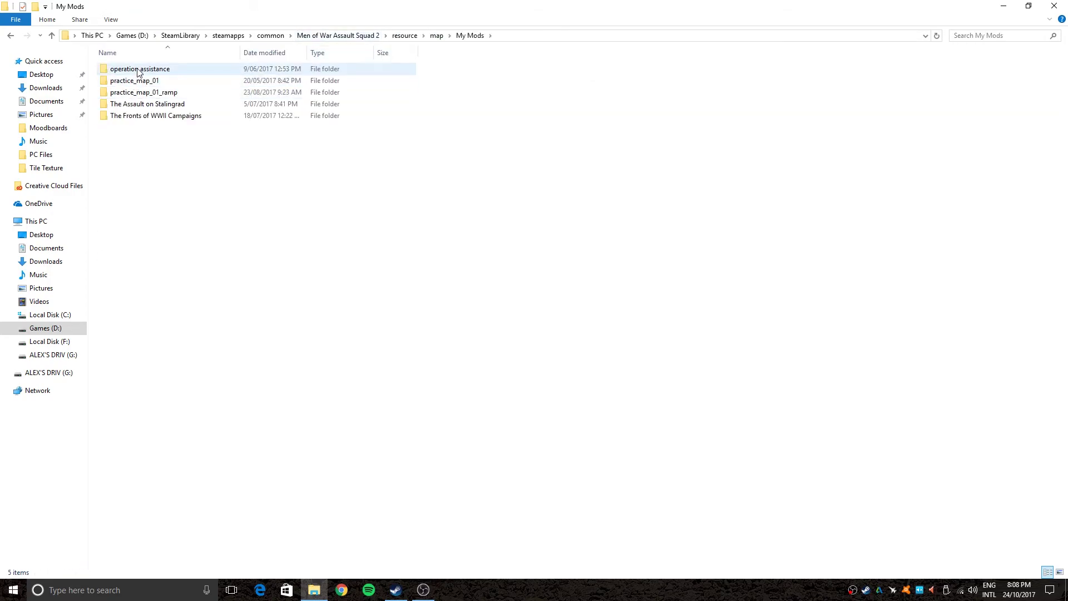
click(154, 69)
Step: Open mods\operation assistance in the game folder, then go back up to the main folder
click(345, 36)
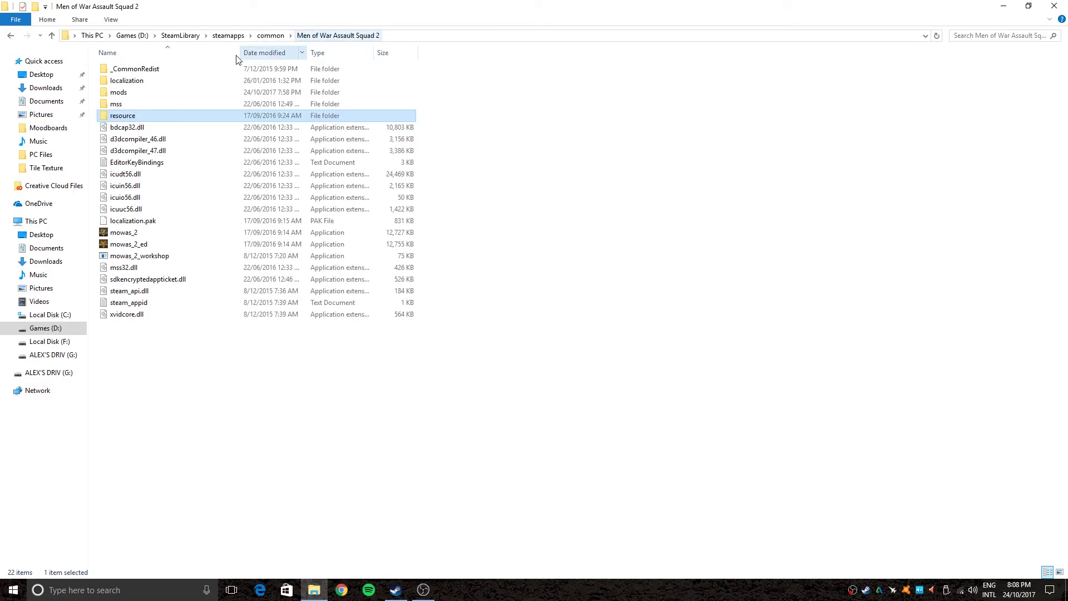
double_click(124, 93)
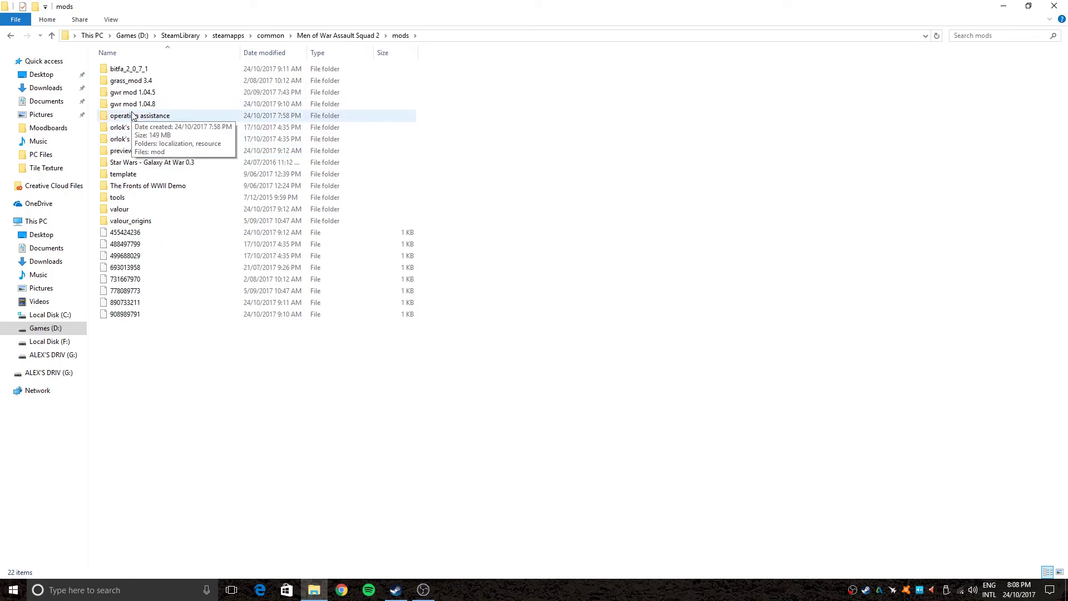
click(181, 114)
double_click(182, 115)
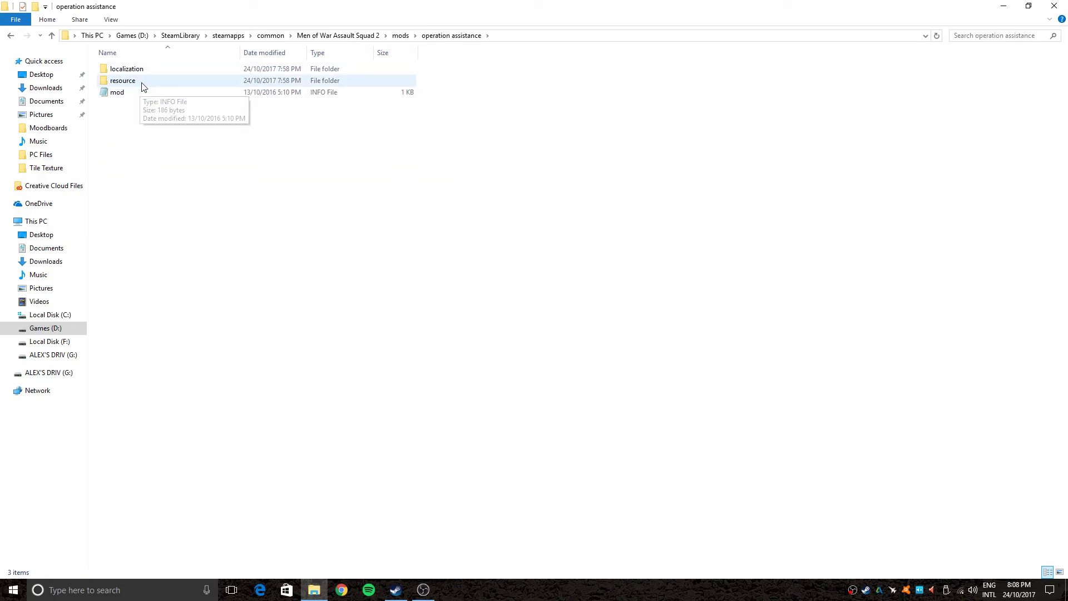
click(355, 36)
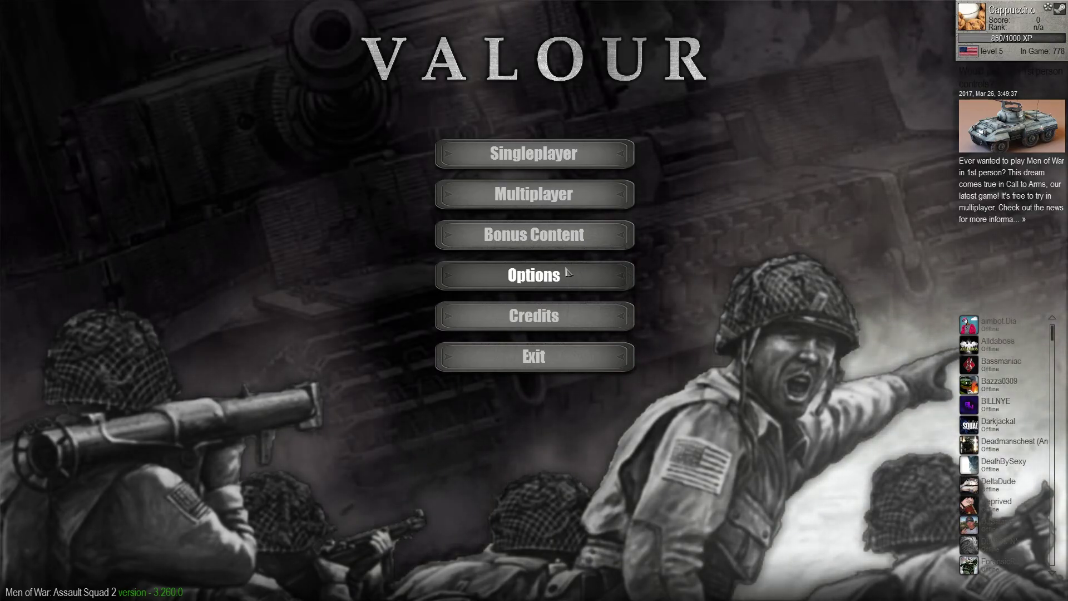
Step: Activate the Operation Assistance mod in Options > MODS and apply
click(576, 275)
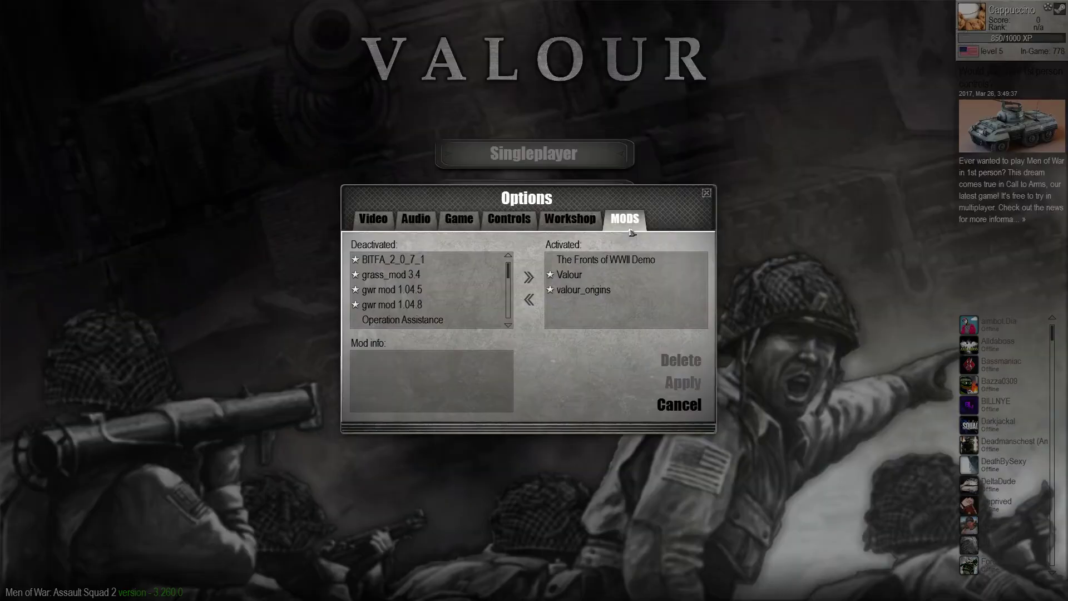
click(402, 319)
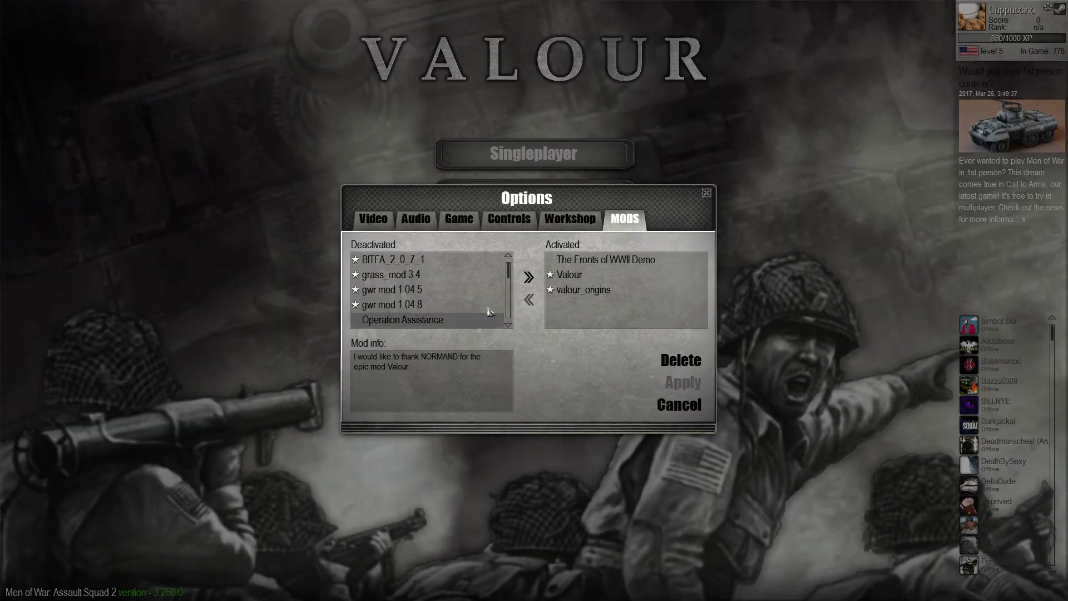
click(530, 278)
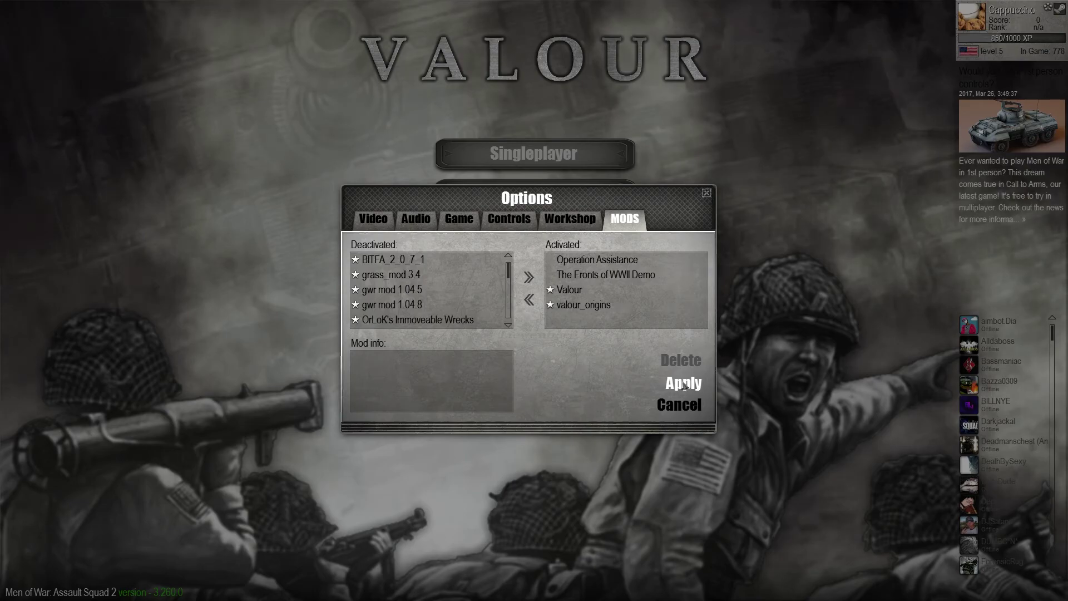
click(683, 383)
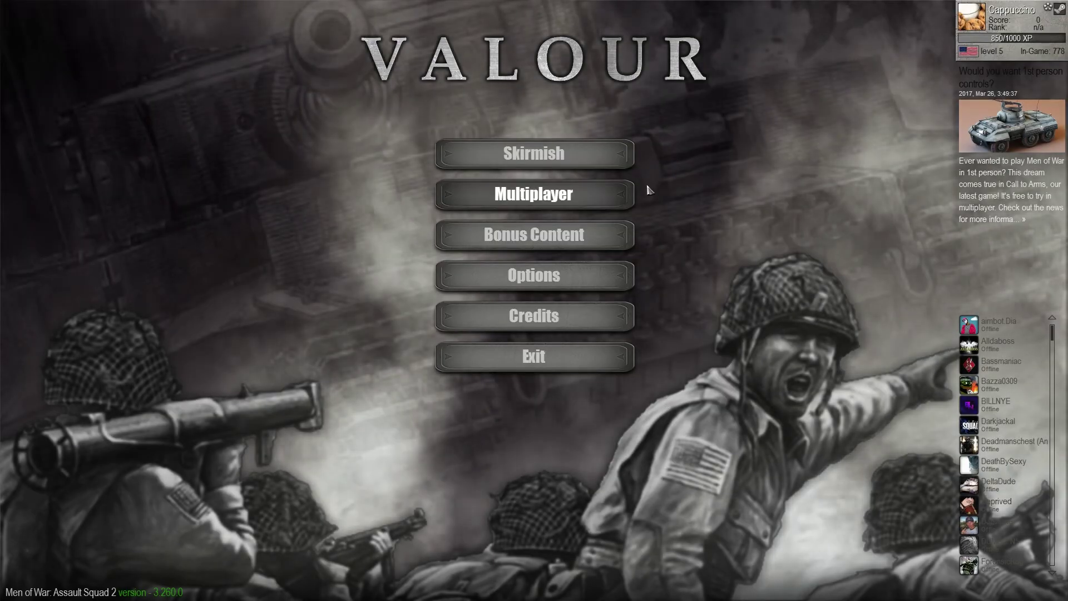
Step: Launch the Operation Assistance mission from Skirmish > Select mission > Custom Operations
click(584, 155)
click(514, 194)
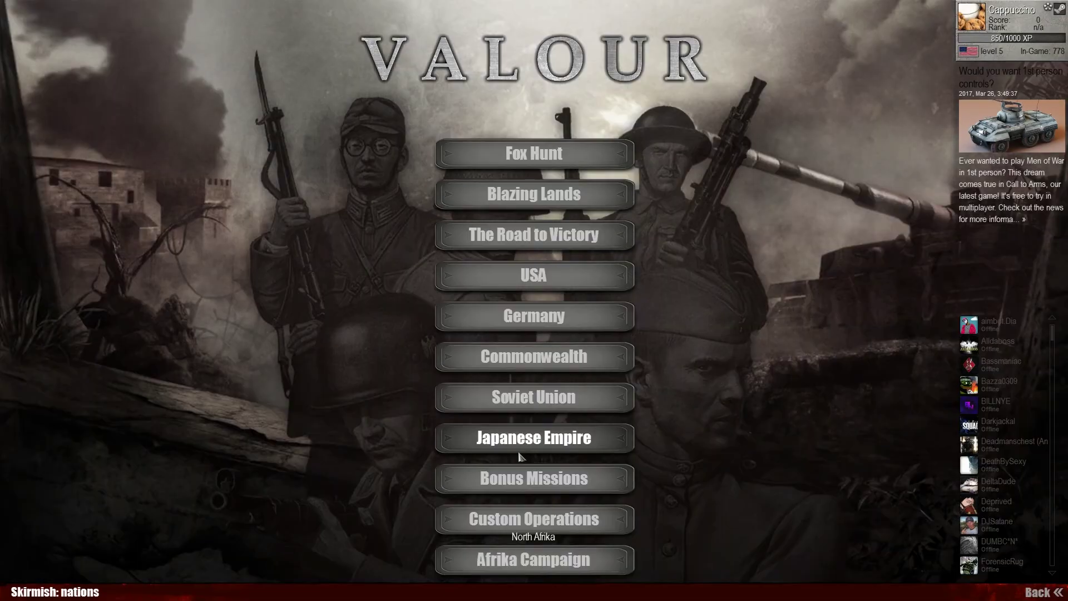
click(510, 523)
click(534, 195)
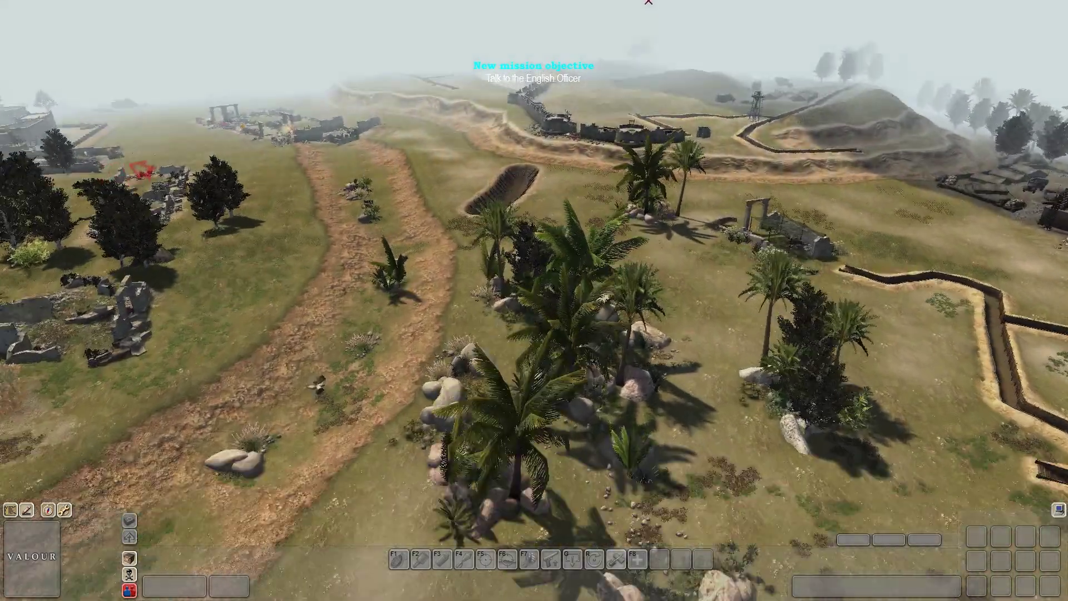
scroll(604, 249, up, 3)
scroll(604, 250, down, 2)
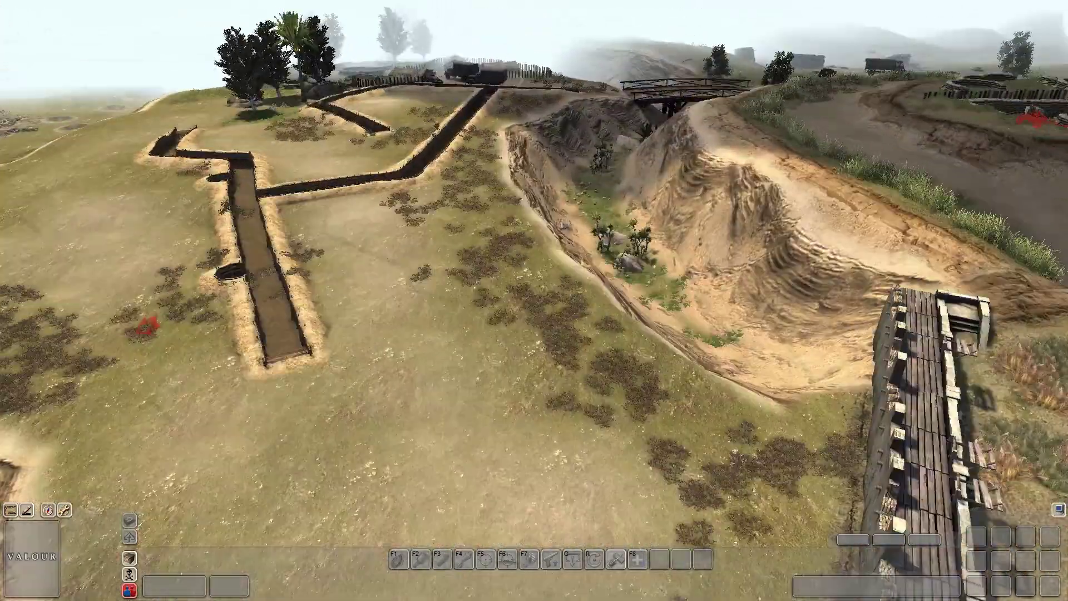
middle_drag(548, 33, 427, 100)
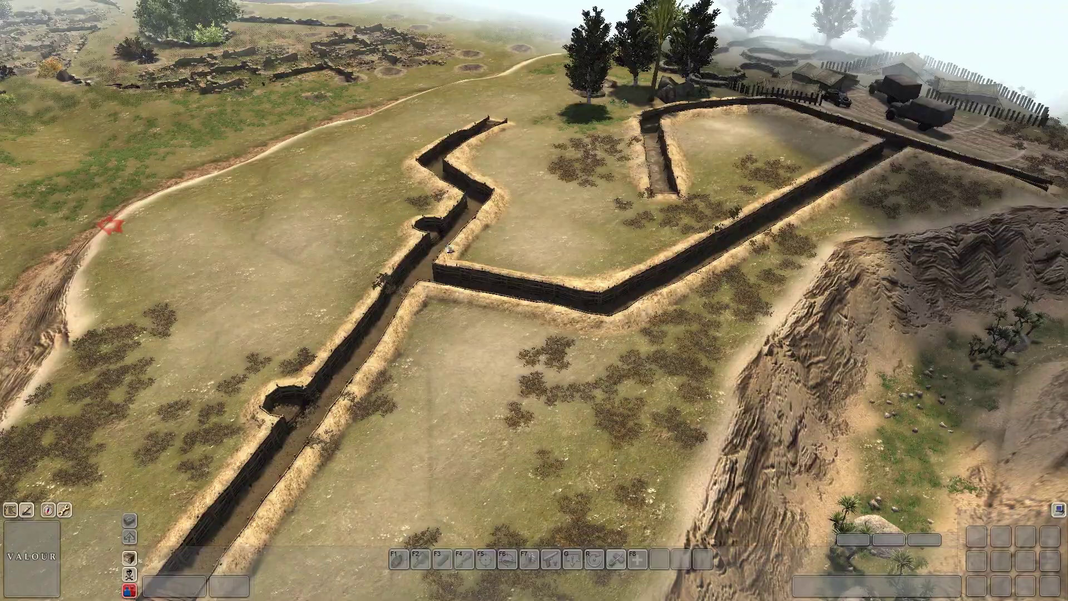
middle_drag(450, 249, 735, 398)
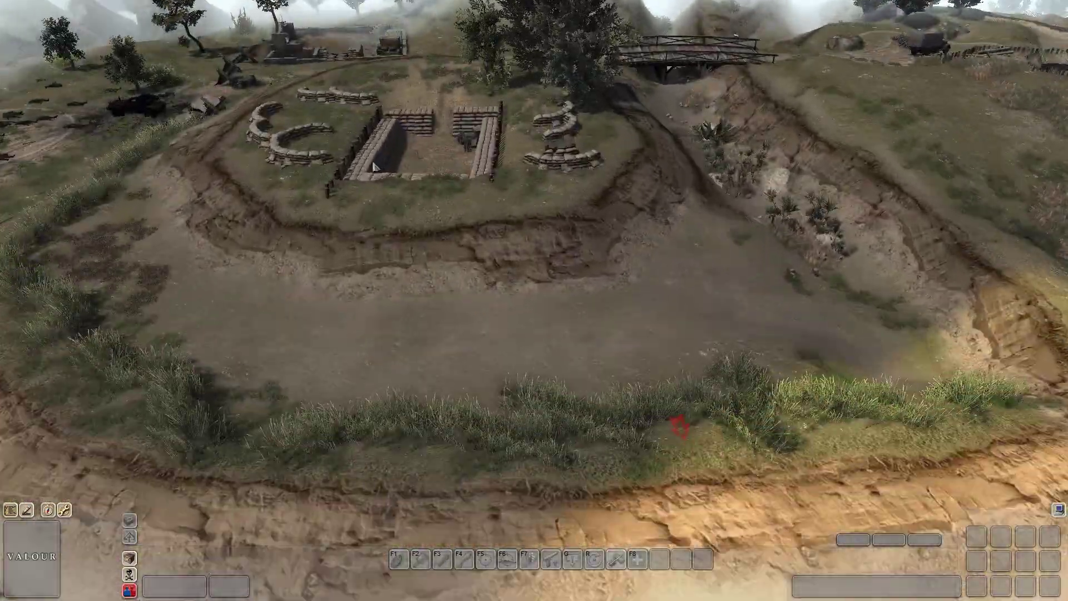
middle_drag(729, 134, 685, 296)
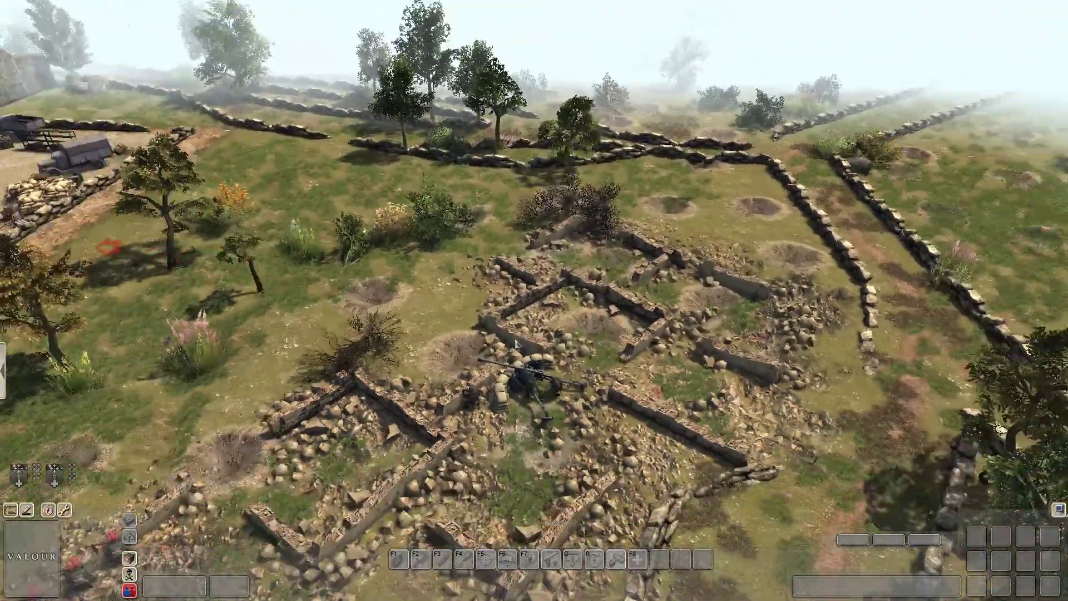
middle_drag(517, 343, 208, 343)
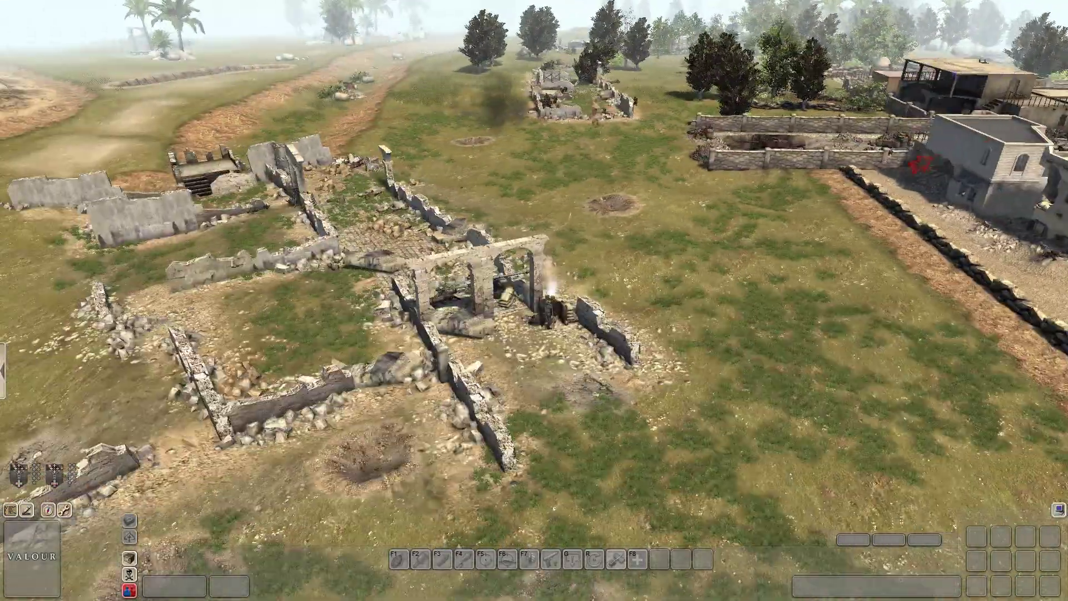
scroll(533, 301, up, 4)
middle_drag(534, 300, 723, 289)
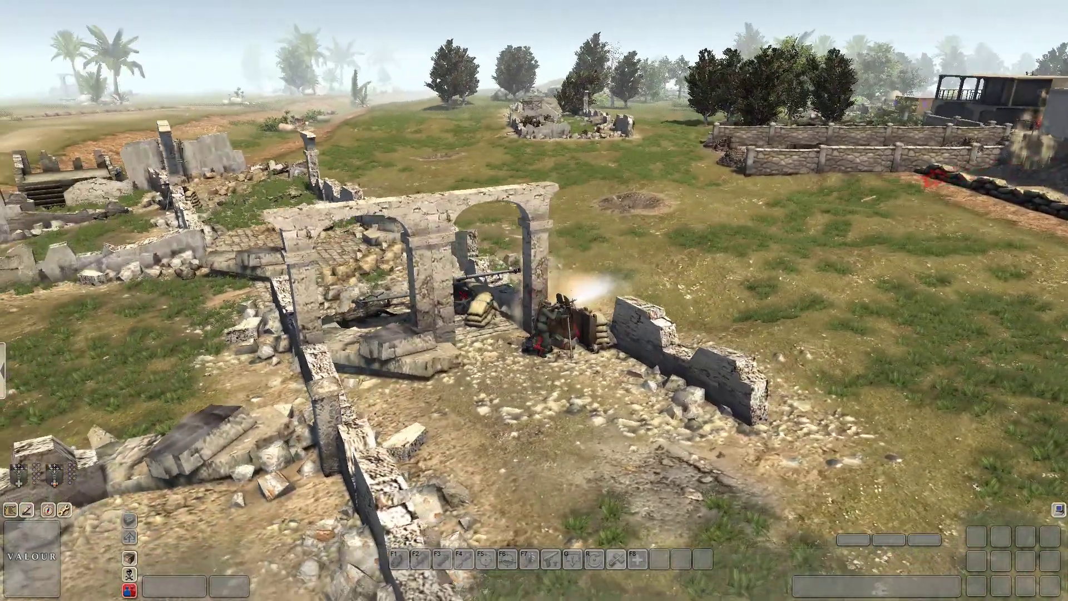
key(Escape)
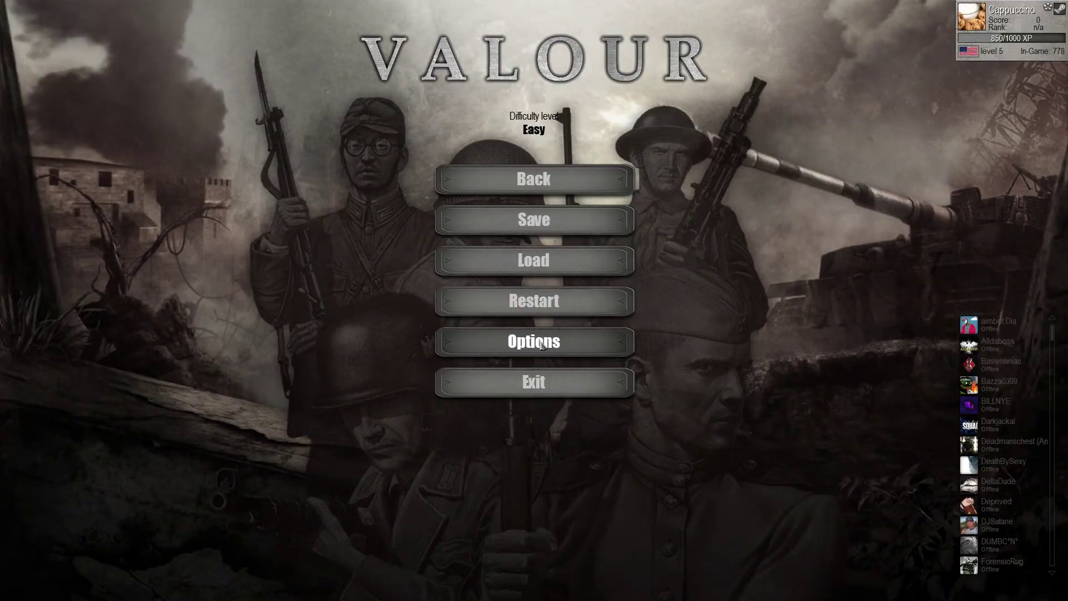
click(520, 346)
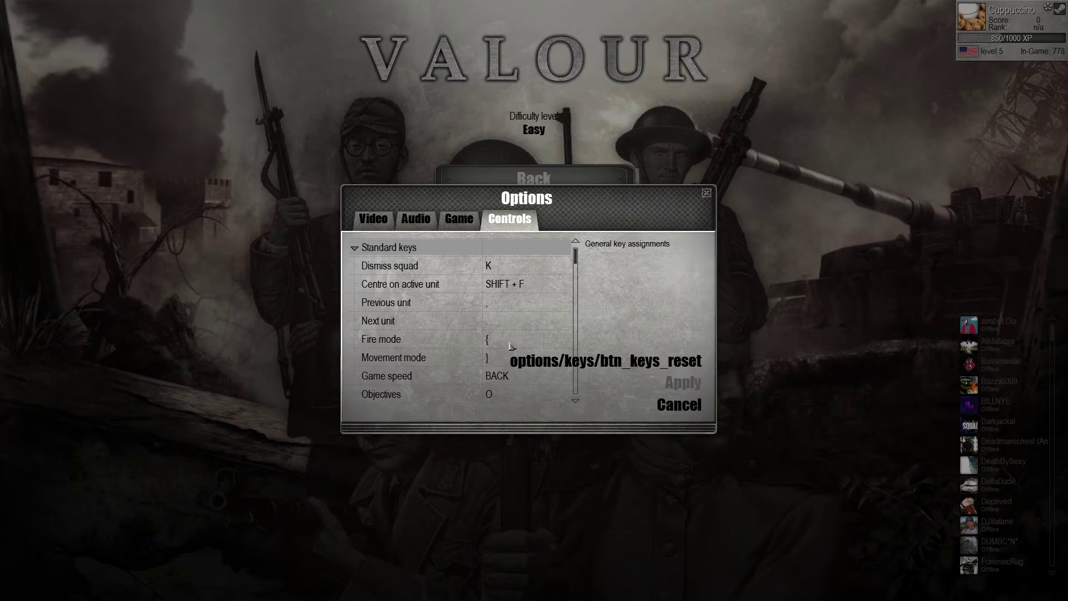
key(Escape)
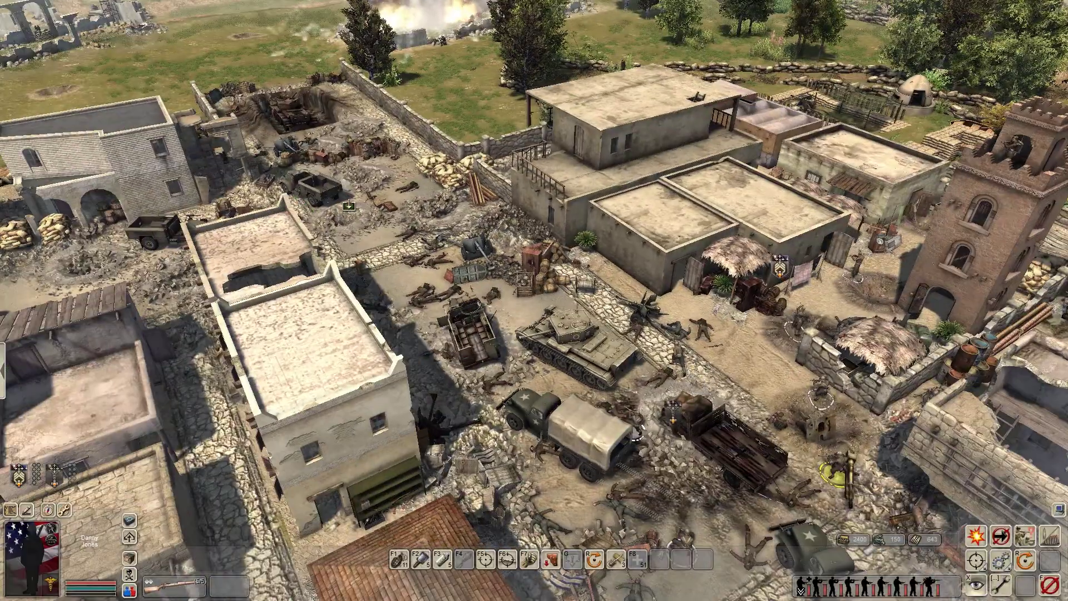
Step: Orbit the camera over the village, ruins, palm grove and compound to survey the battlefield
middle_drag(309, 213, 538, 198)
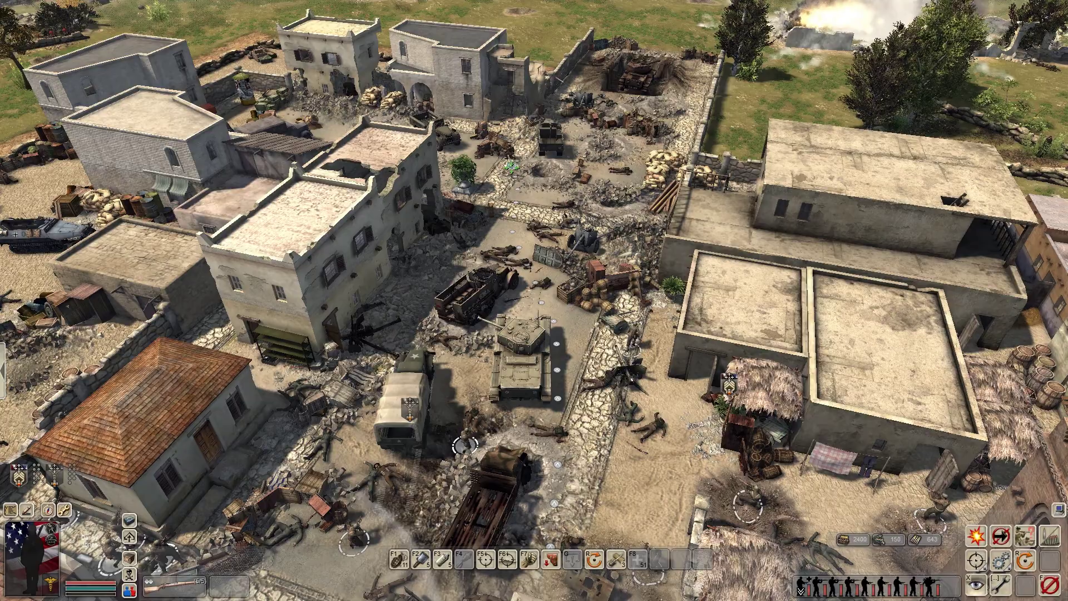
click(538, 198)
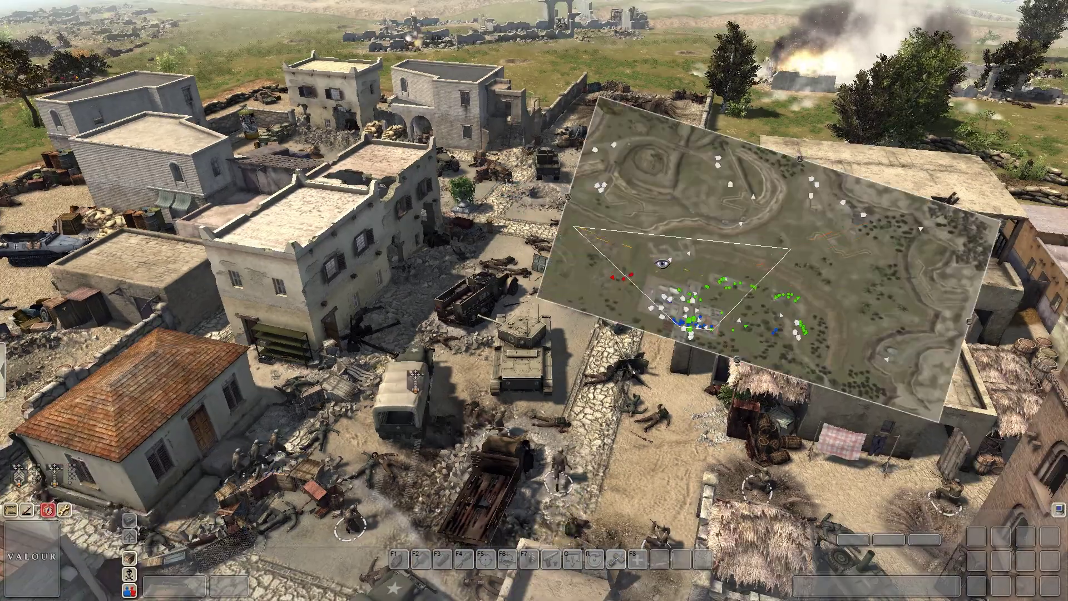
click(661, 263)
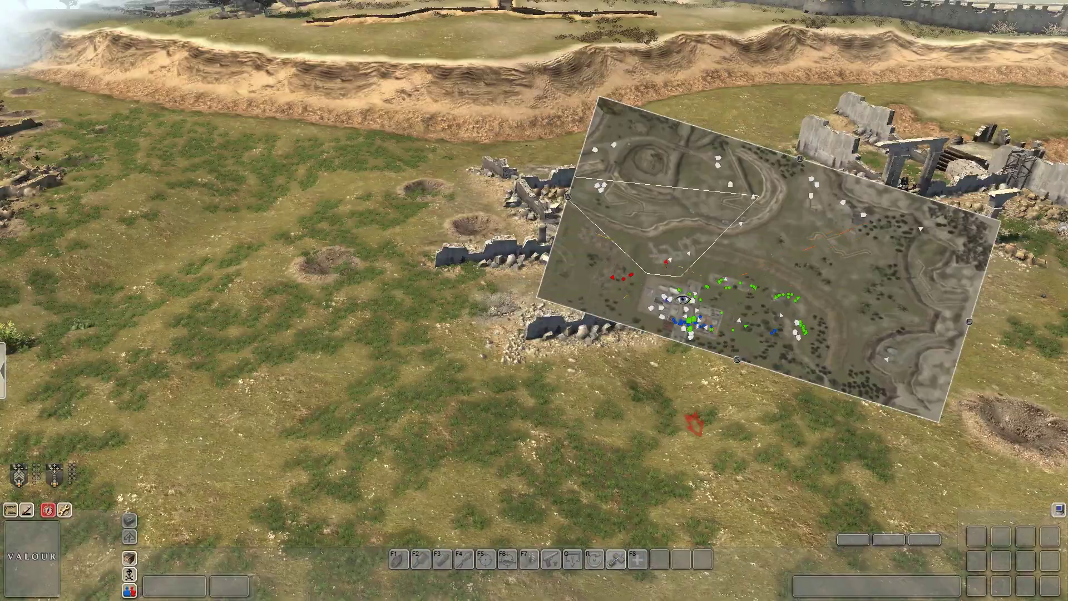
middle_drag(694, 424, 952, 277)
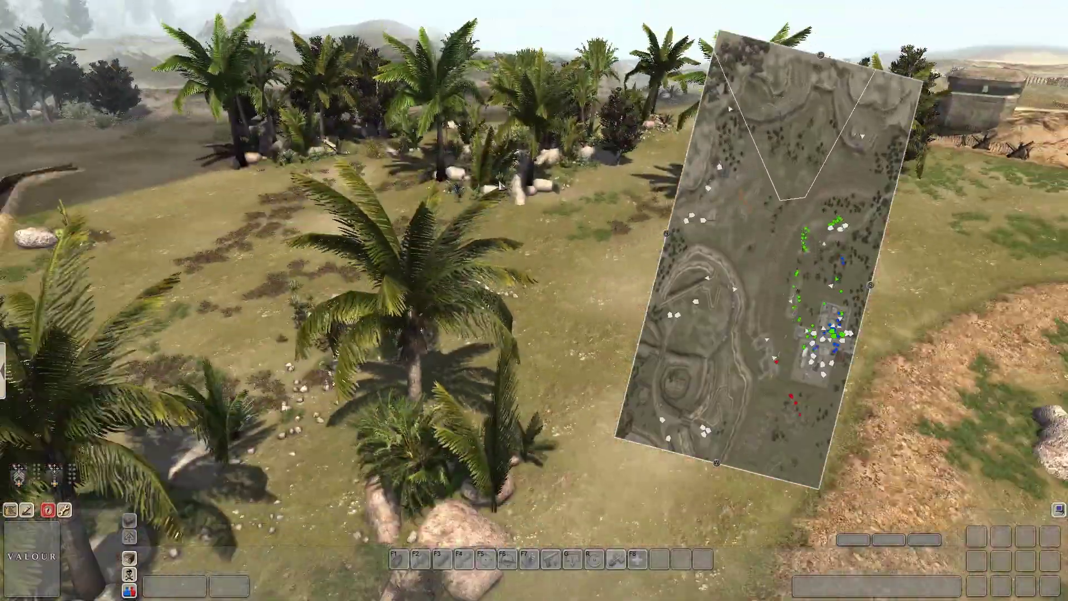
middle_drag(912, 284, 592, 293)
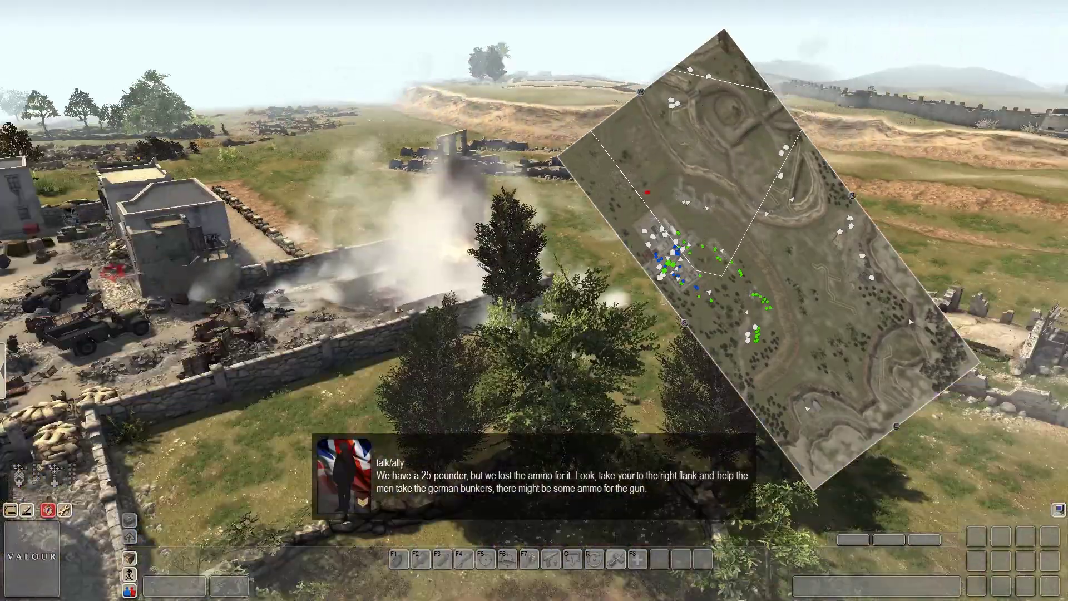
mouse_move(300, 349)
middle_down()
mouse_move(395, 345)
mouse_move(299, 349)
middle_up()
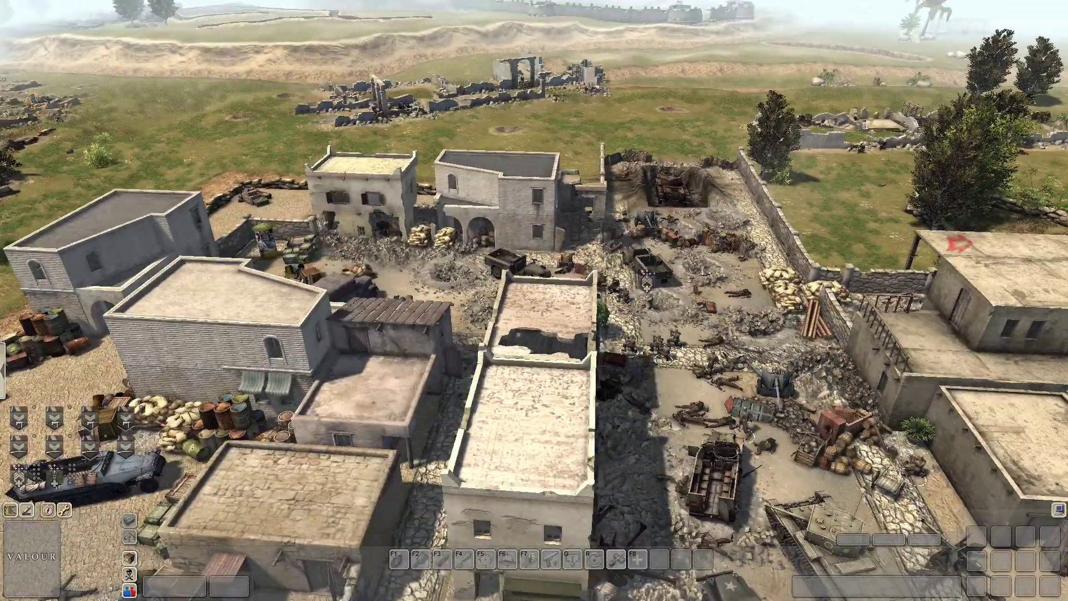
Step: Show the custom tactical minimap with M and jump the camera to the fields and trenches
key(m)
click(798, 220)
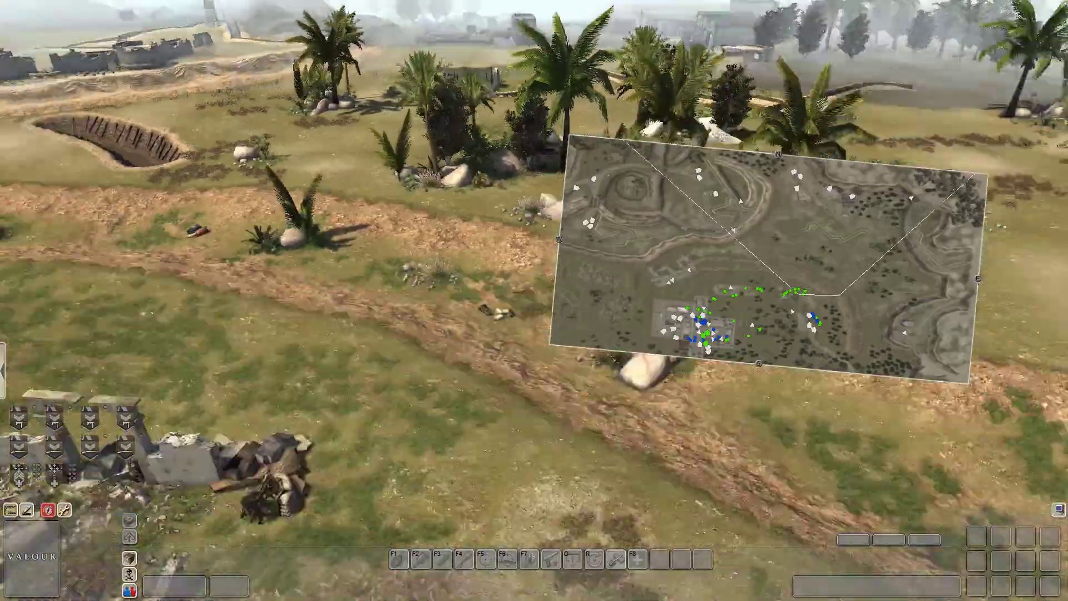
click(815, 327)
middle_drag(815, 327, 559, 327)
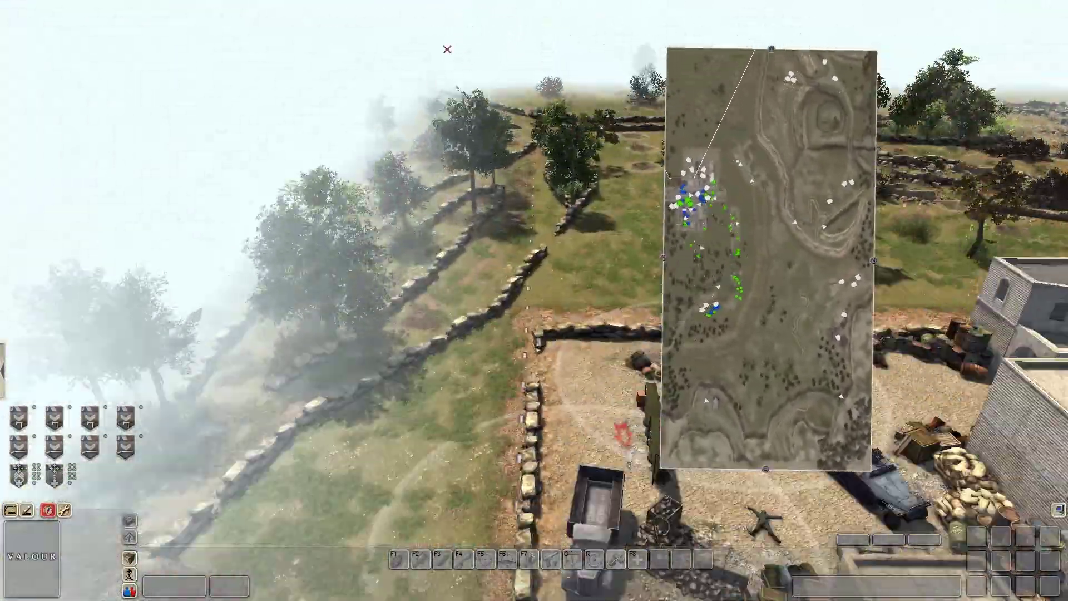
middle_drag(447, 50, 724, 128)
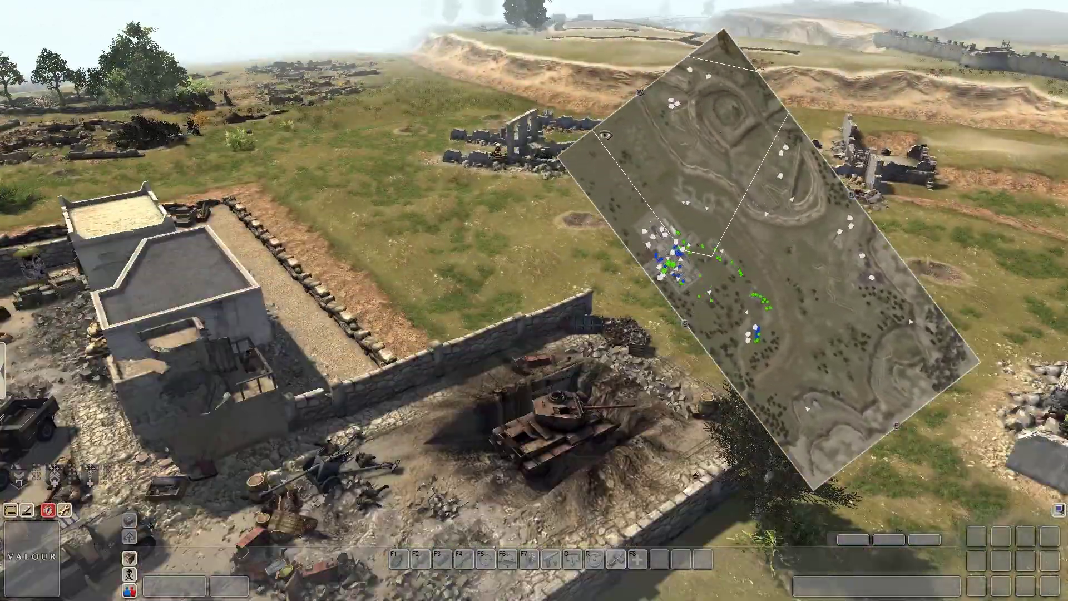
click(766, 340)
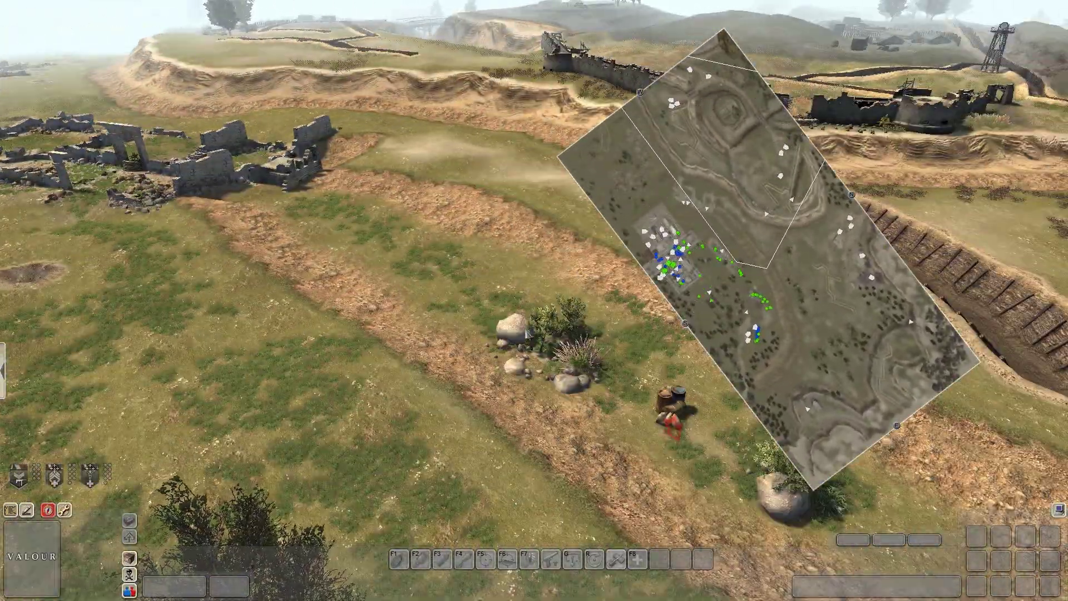
middle_drag(524, 334, 421, 302)
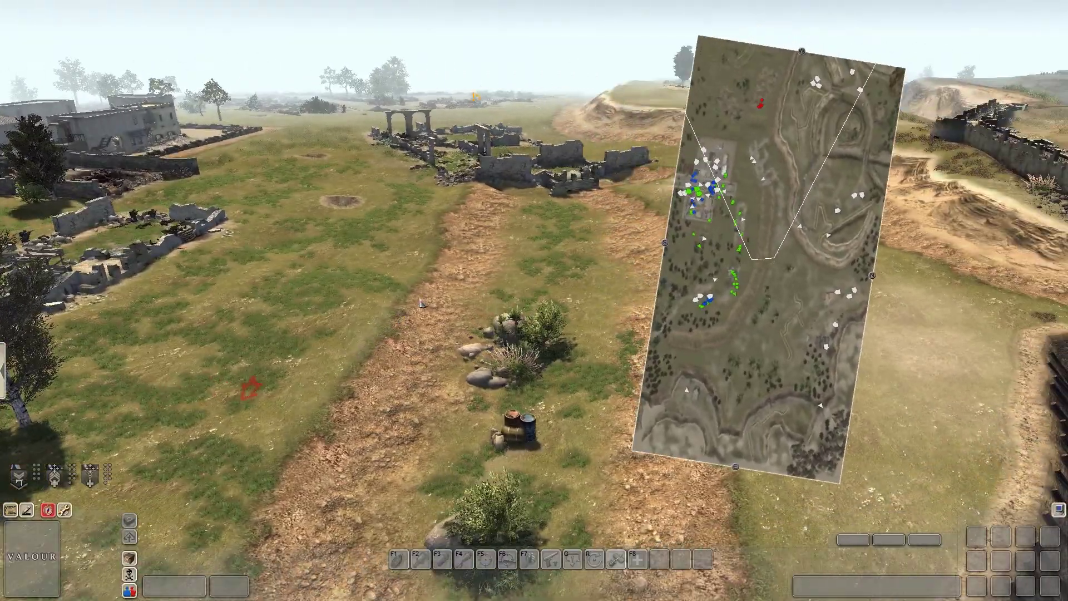
key(Up)
key(Down)
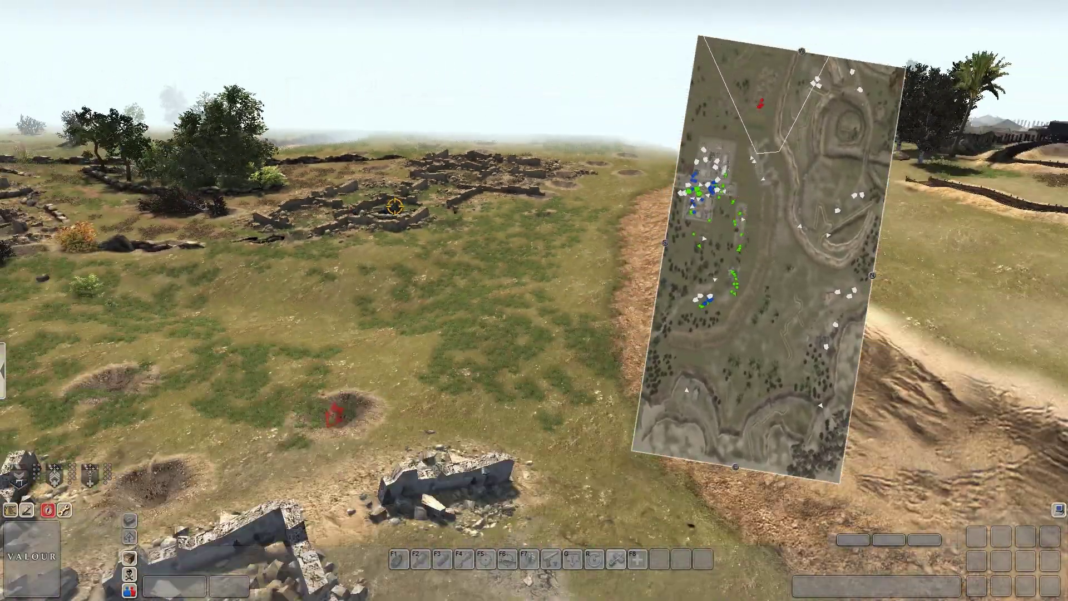
middle_drag(395, 206, 168, 143)
middle_drag(323, 97, 218, 66)
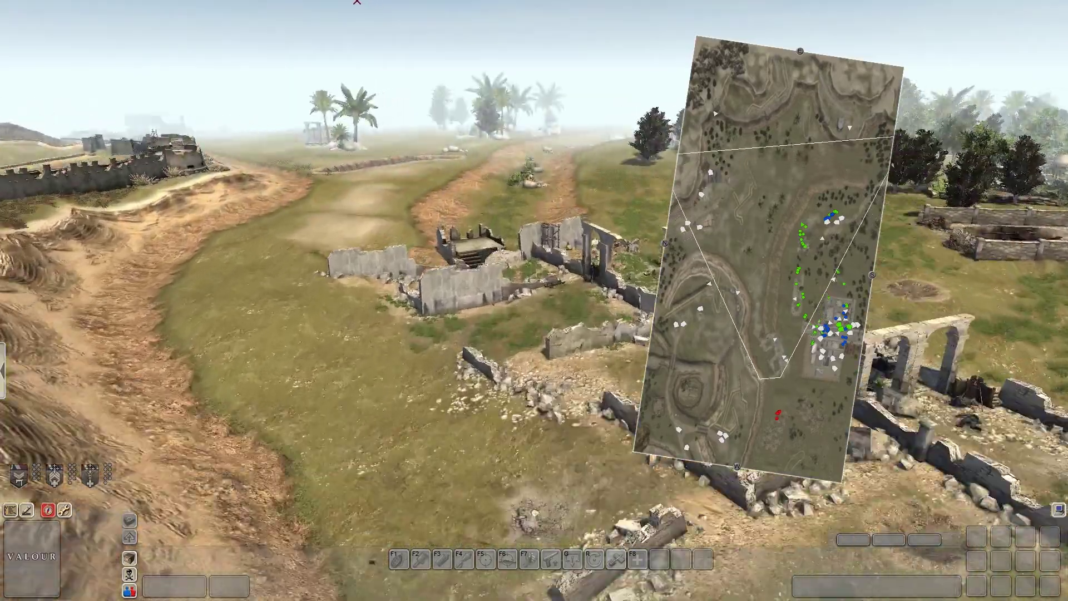
Step: Close the tactical map, exit the mission confirming Yes, and back out to the main menu
key(m)
click(1058, 510)
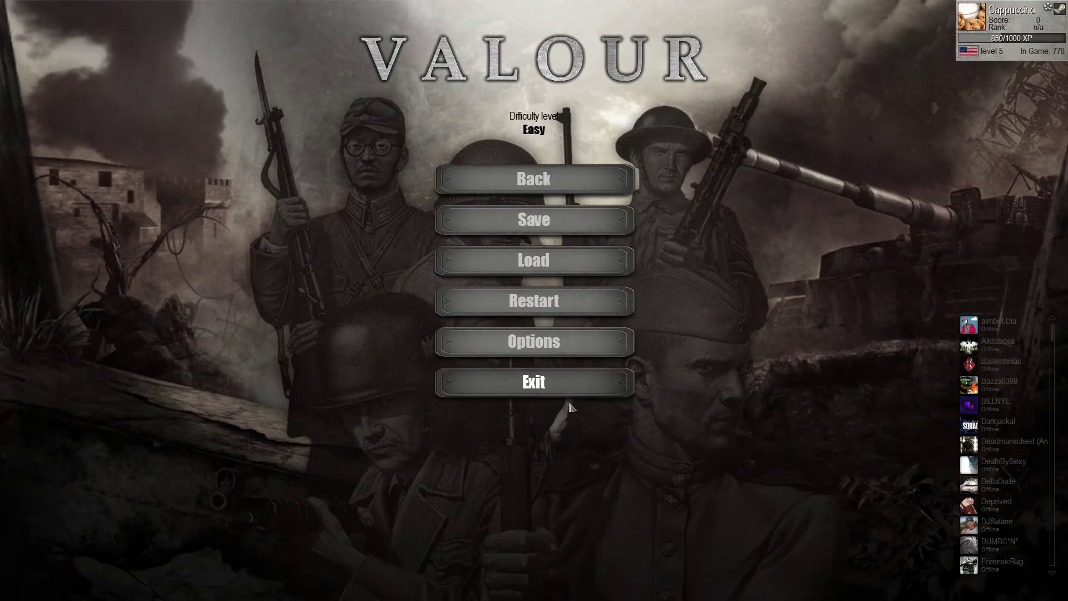
click(558, 390)
click(513, 340)
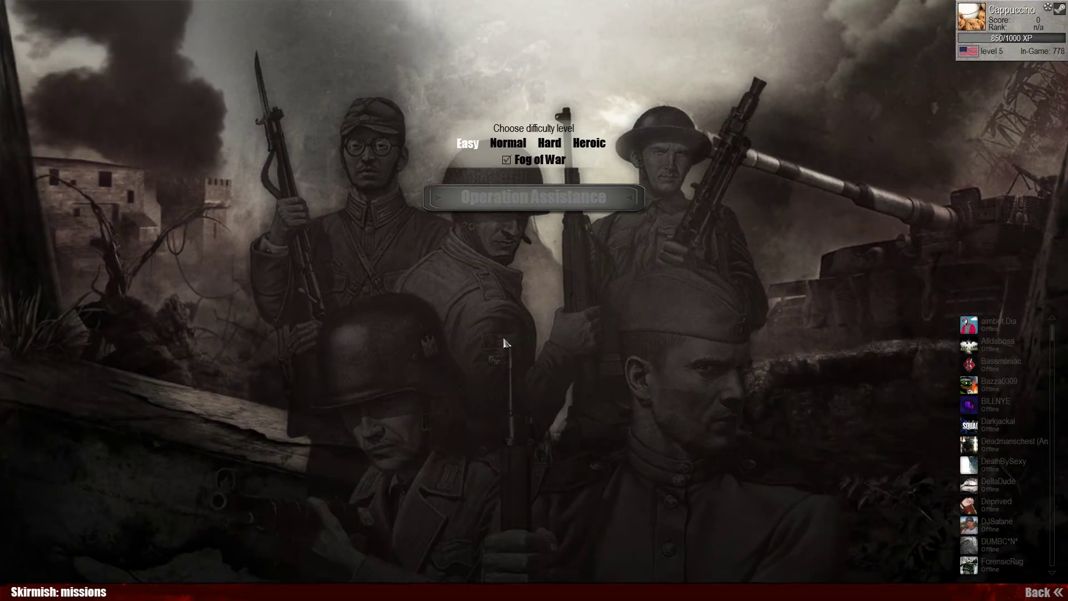
click(1038, 592)
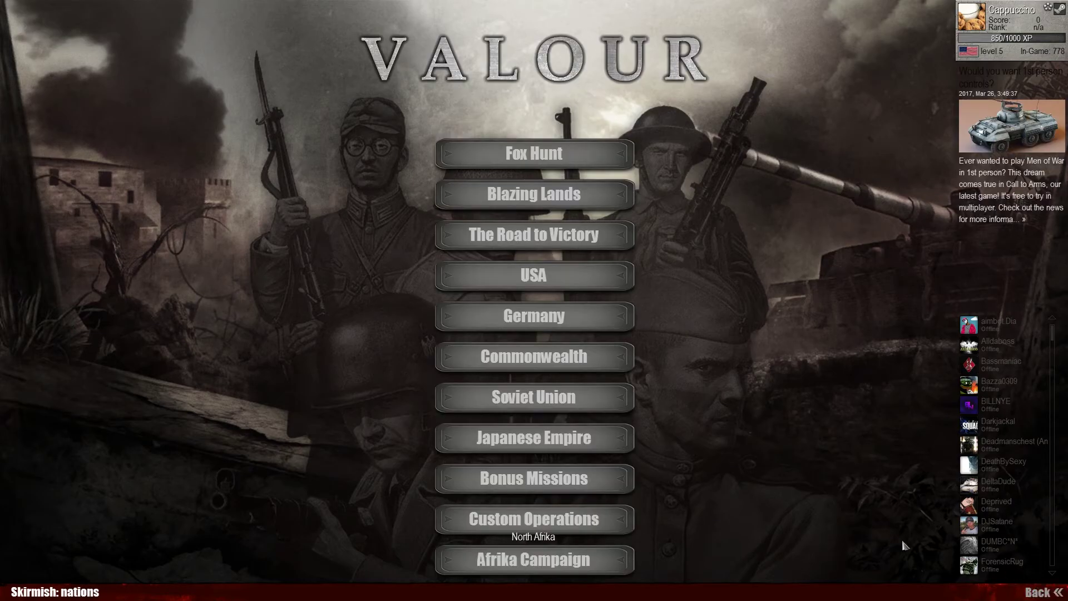
click(1051, 593)
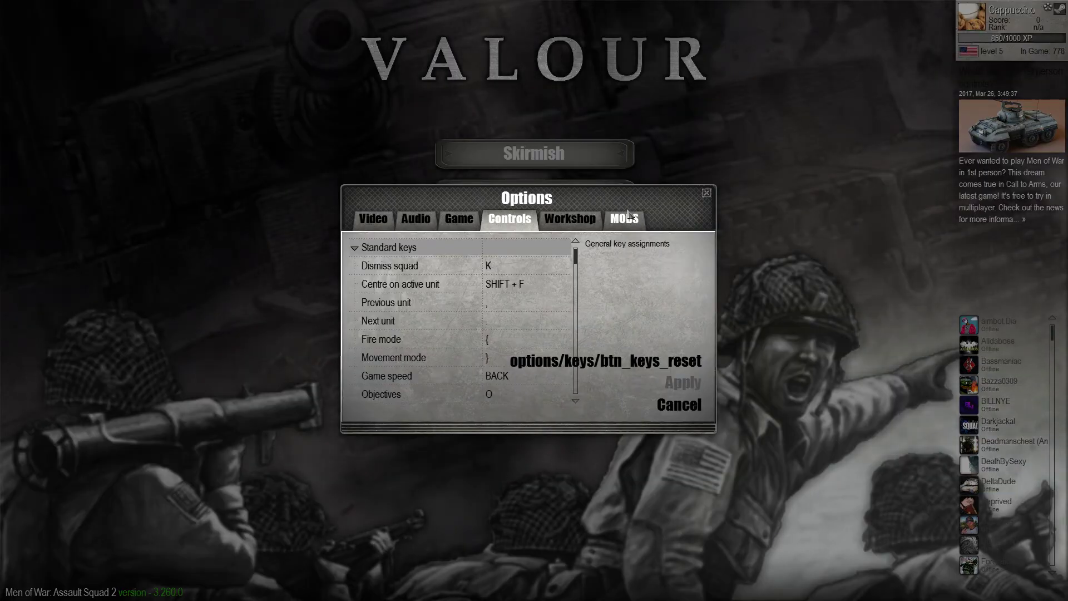
Step: Move Operation Assistance to the deactivated mods in Options > MODS, apply, and close options
click(624, 218)
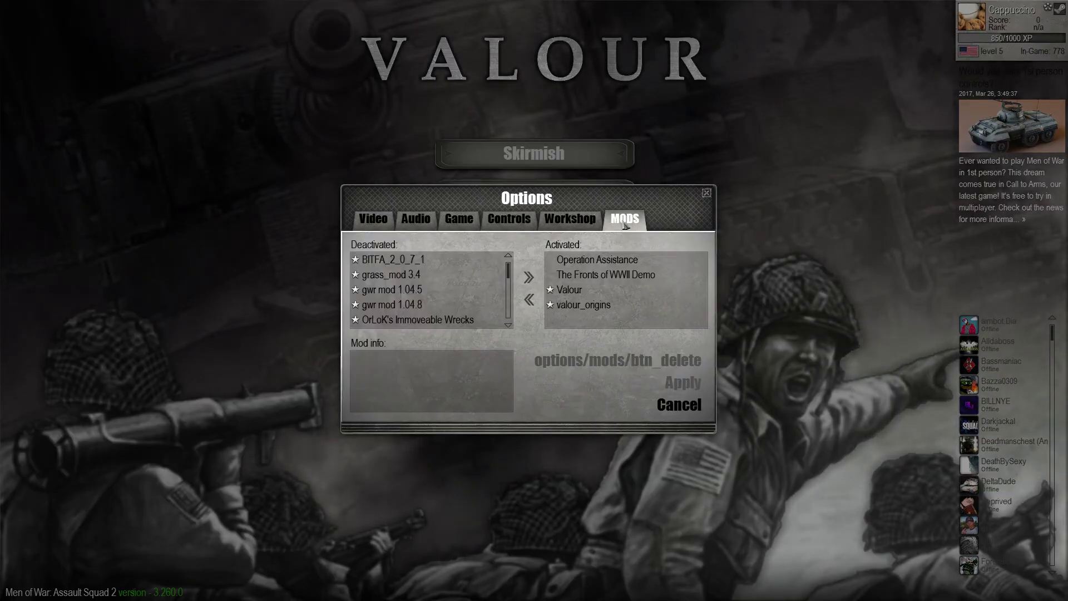
click(582, 260)
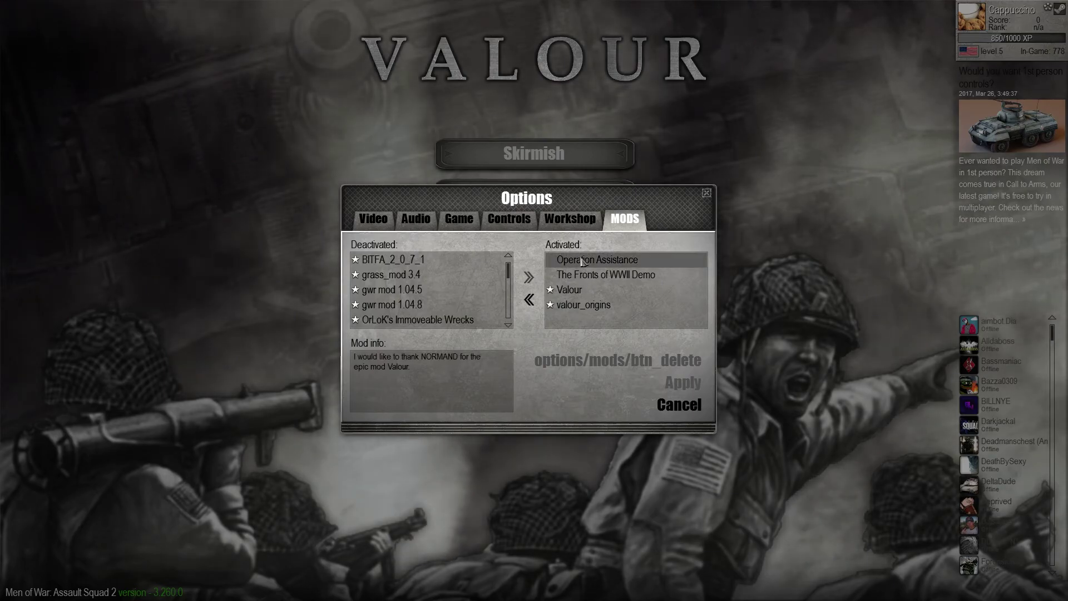
click(529, 300)
click(692, 389)
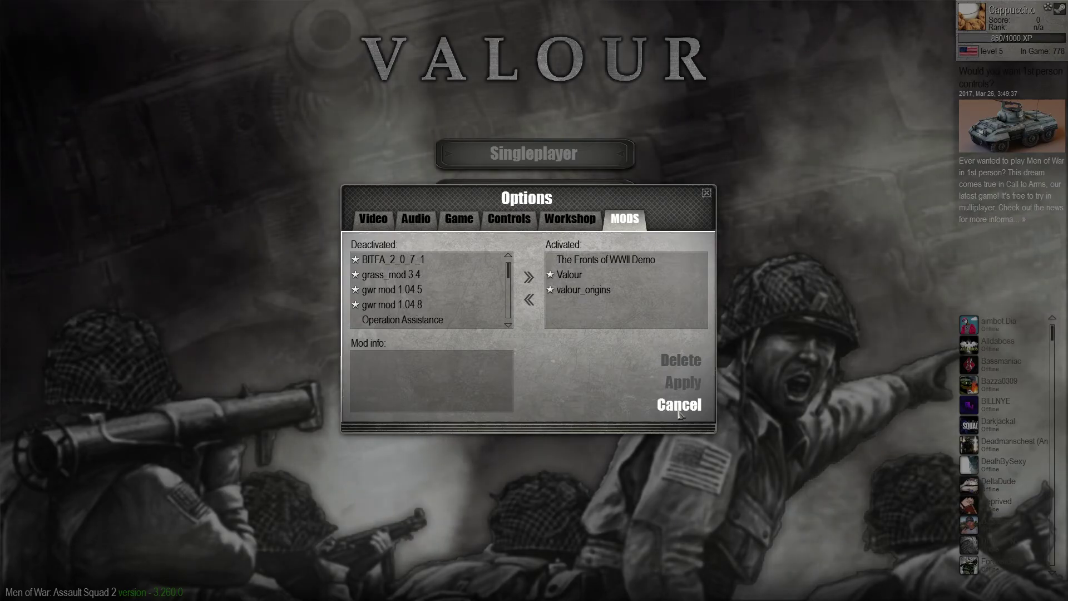
click(679, 406)
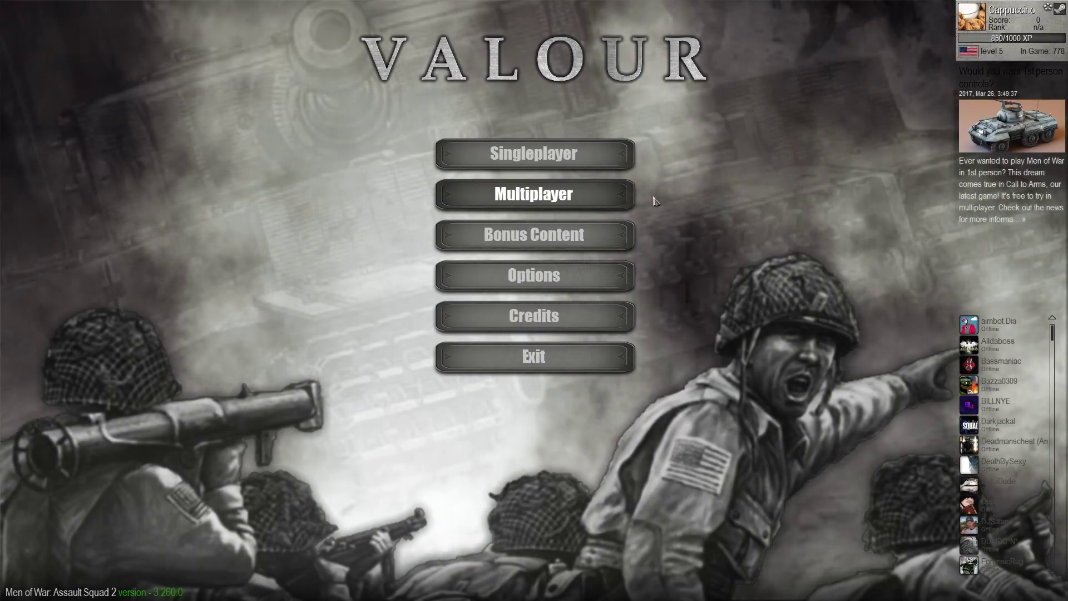